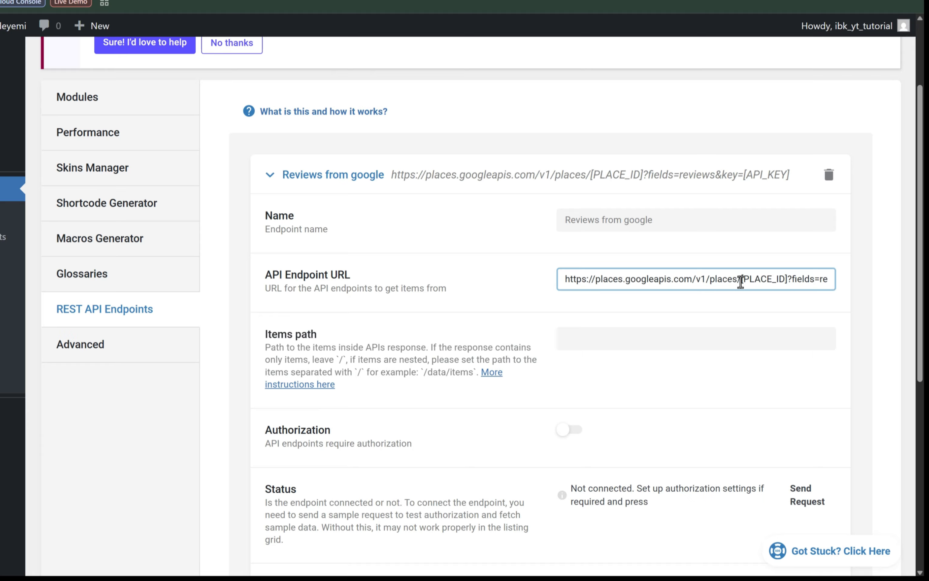
Examine the [PLACE_ID] and [API_KEY] placeholders in the API Endpoint URL of the Reviews from google endpoint.
left_click_drag(742, 282, 789, 283)
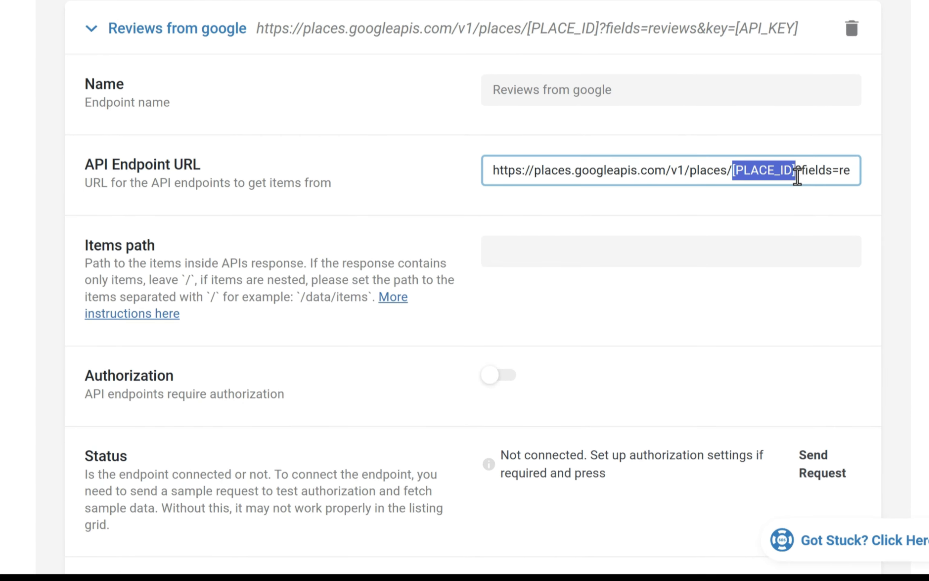
left_click(814, 175)
left_click_drag(757, 176, 854, 177)
left_click(806, 173)
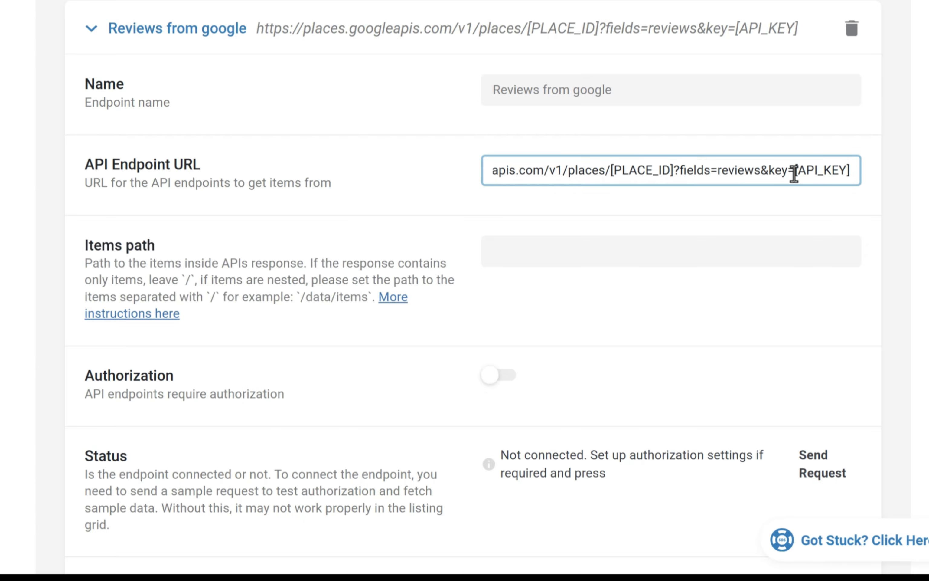
left_click_drag(794, 173, 846, 175)
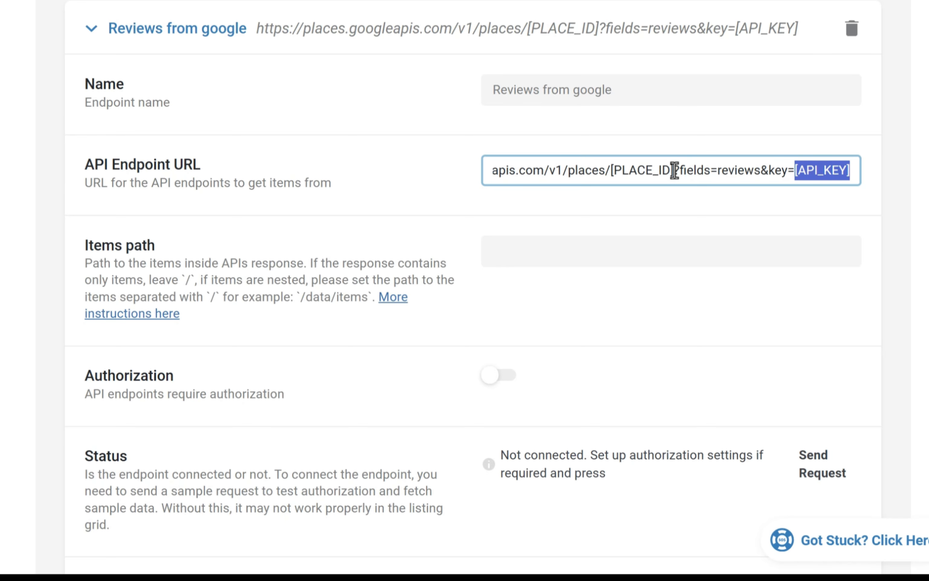
left_click_drag(674, 169, 613, 169)
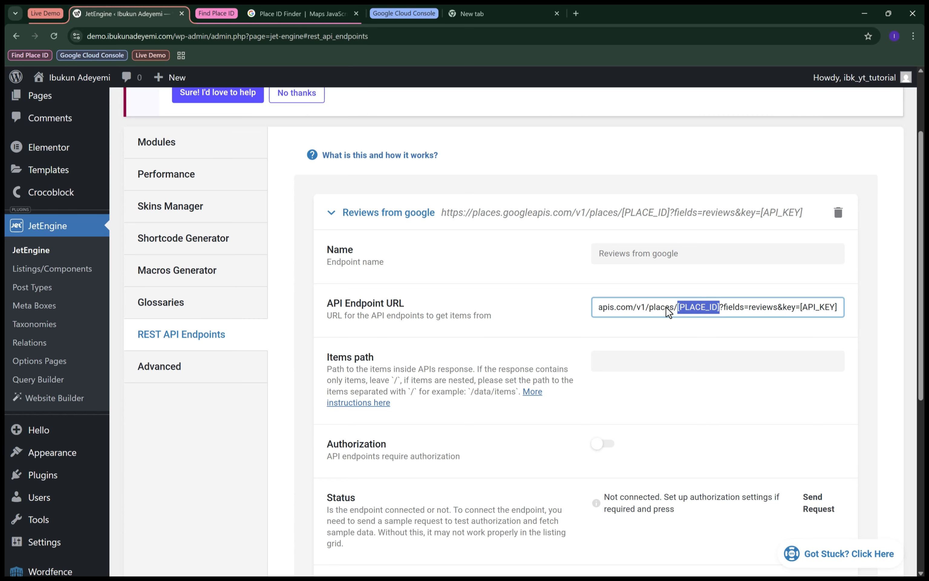
Look up Starbucks Haymarket on the Place ID Finder page's map and copy its Place ID.
left_click(314, 15)
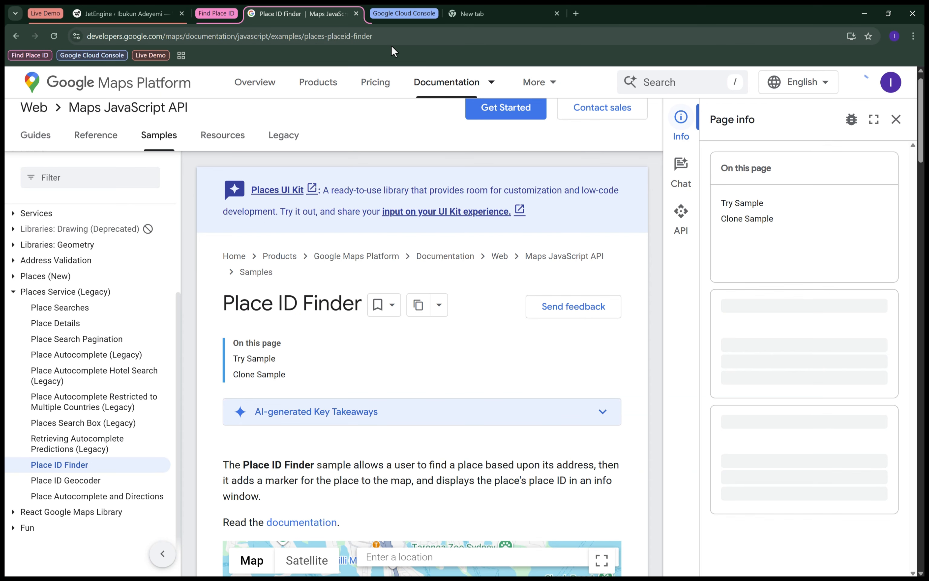
scroll(418, 166, "down", 1)
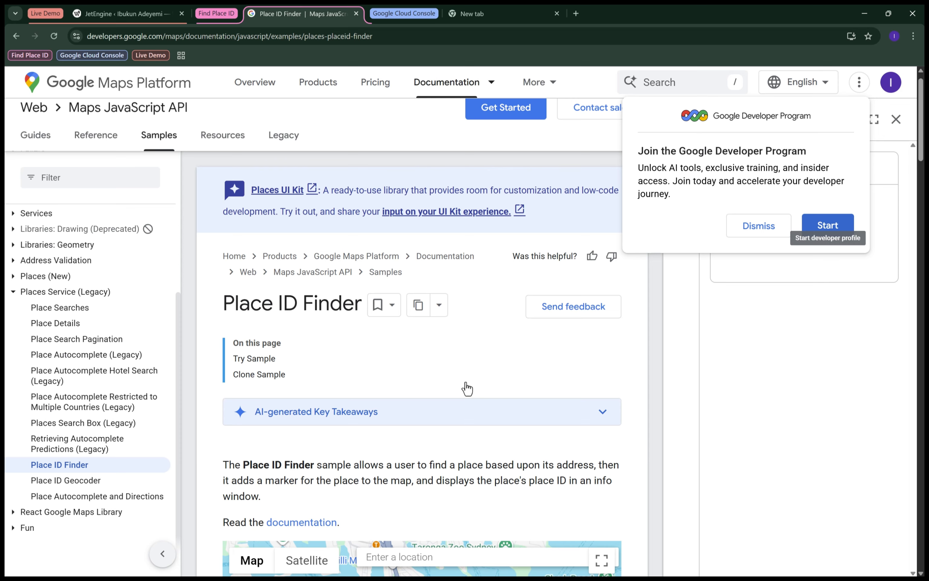
scroll(468, 388, "down", 2)
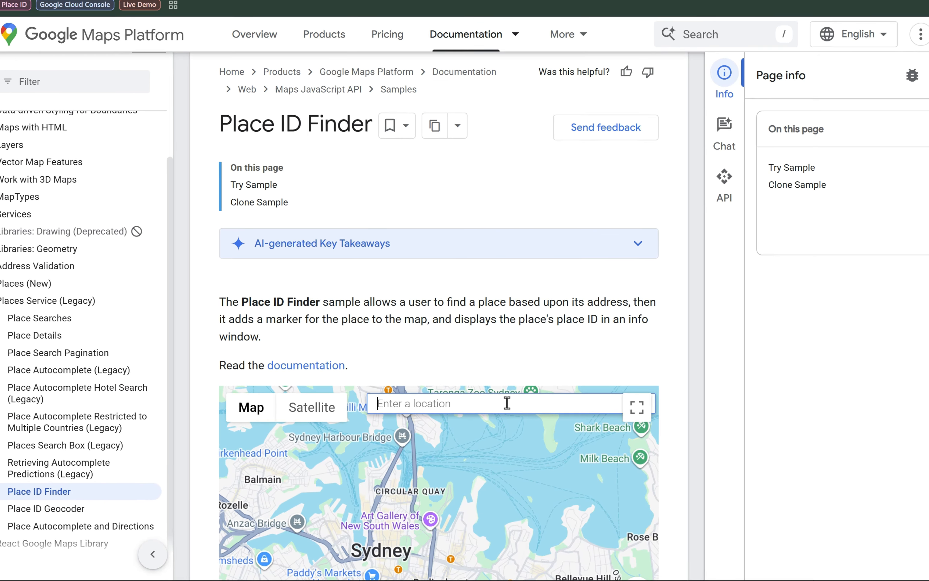
left_click(484, 418)
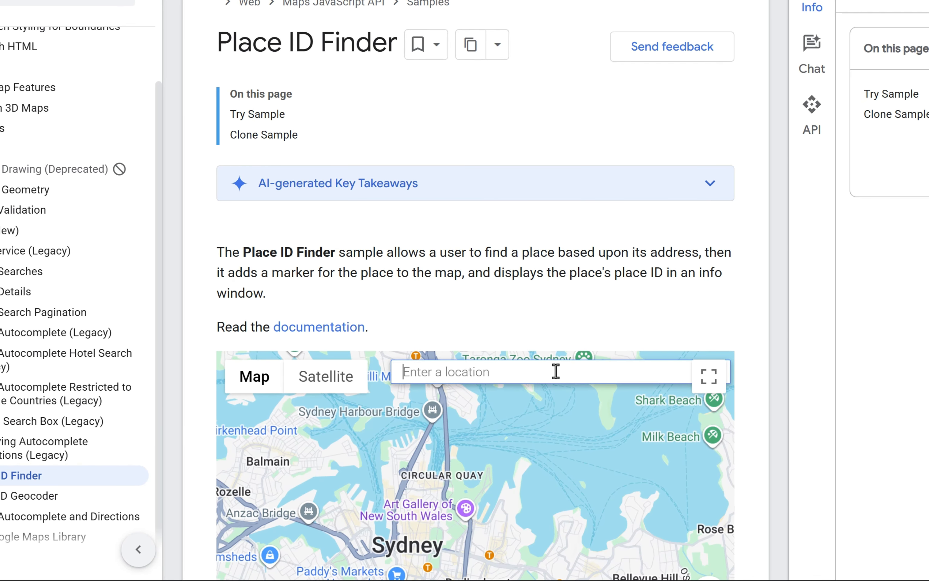
type("starbucks")
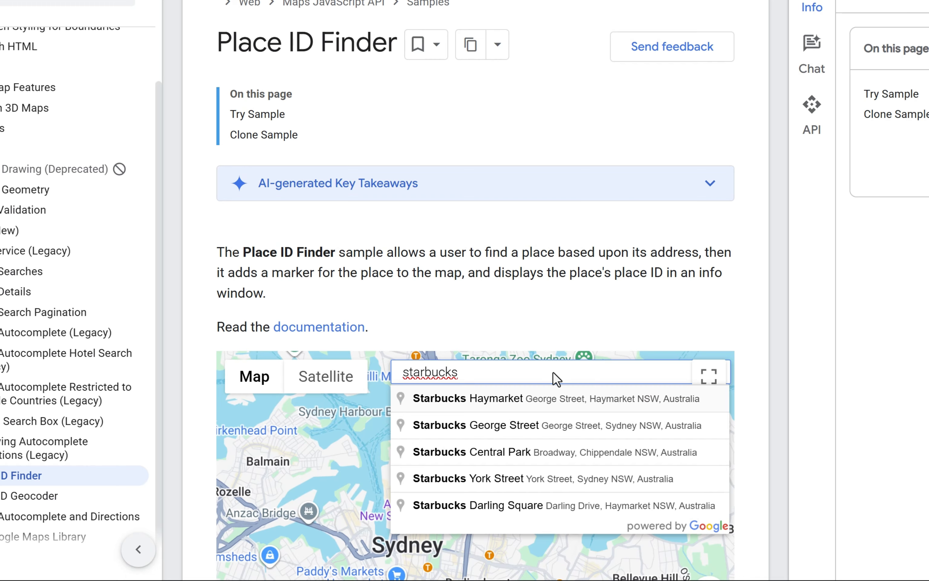
left_click(507, 400)
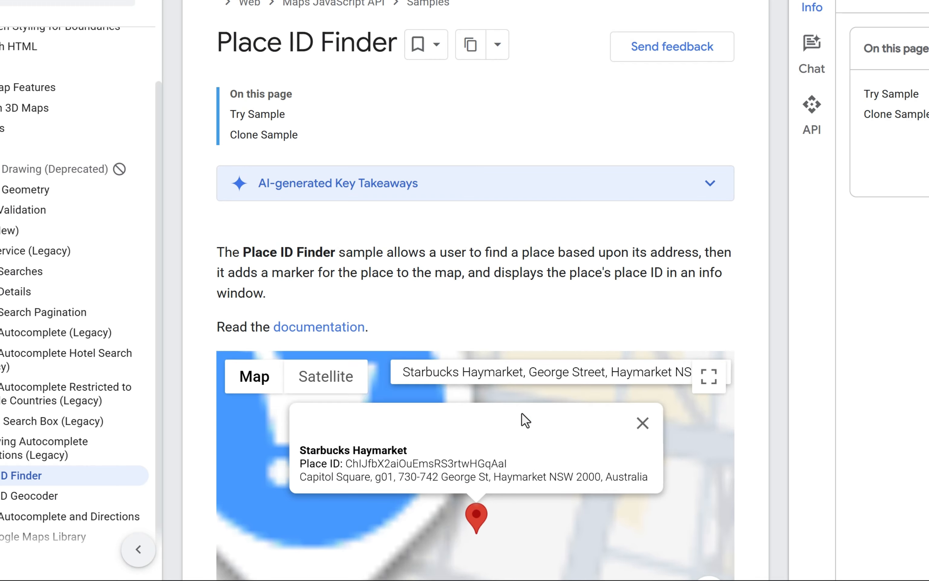
scroll(393, 373, "down", 3)
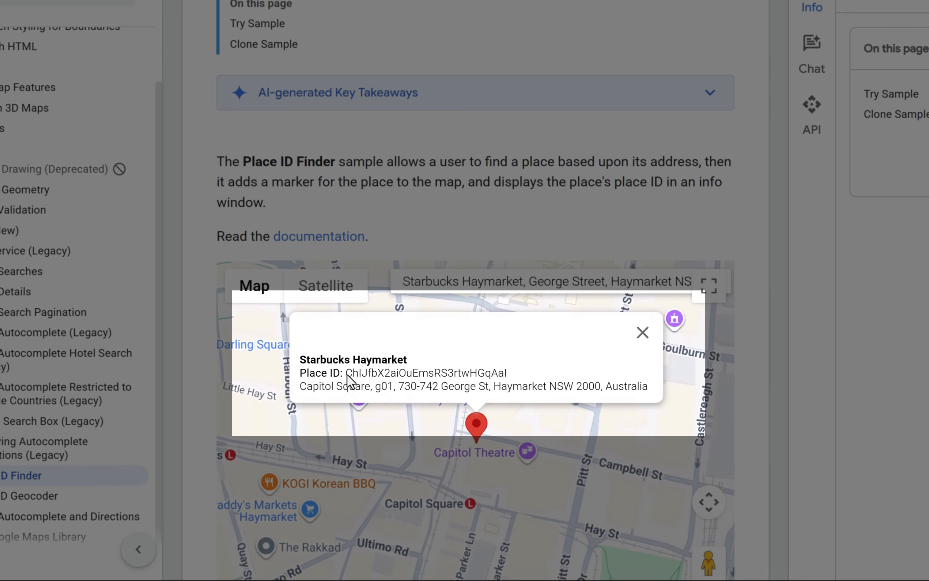
left_click_drag(347, 375, 535, 376)
key("ctrl+c")
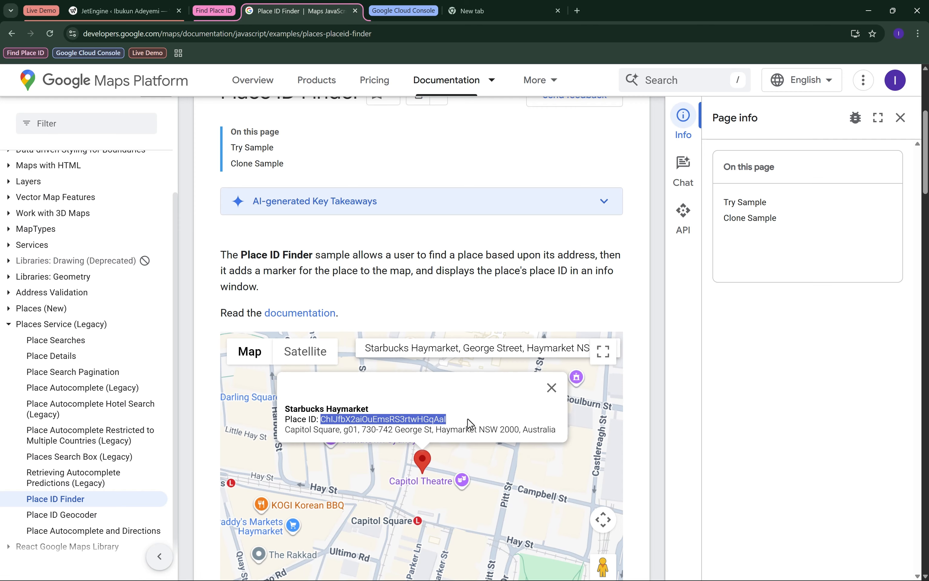
Back in JetEngine's REST API Endpoints settings, replace the [PLACE_ID] placeholder in the API Endpoint URL with the copied Place ID.
left_click(115, 12)
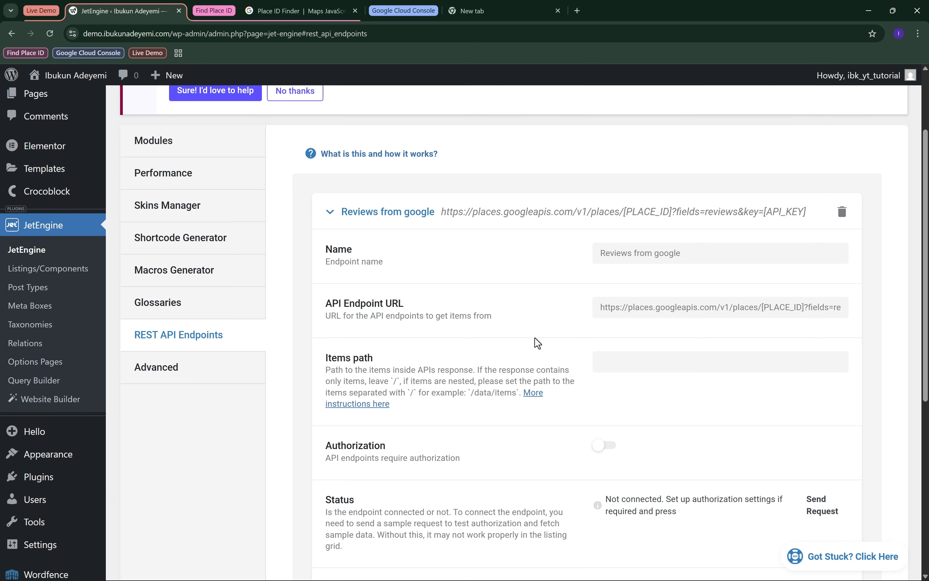
scroll(537, 343, "down", 1)
left_click(801, 307)
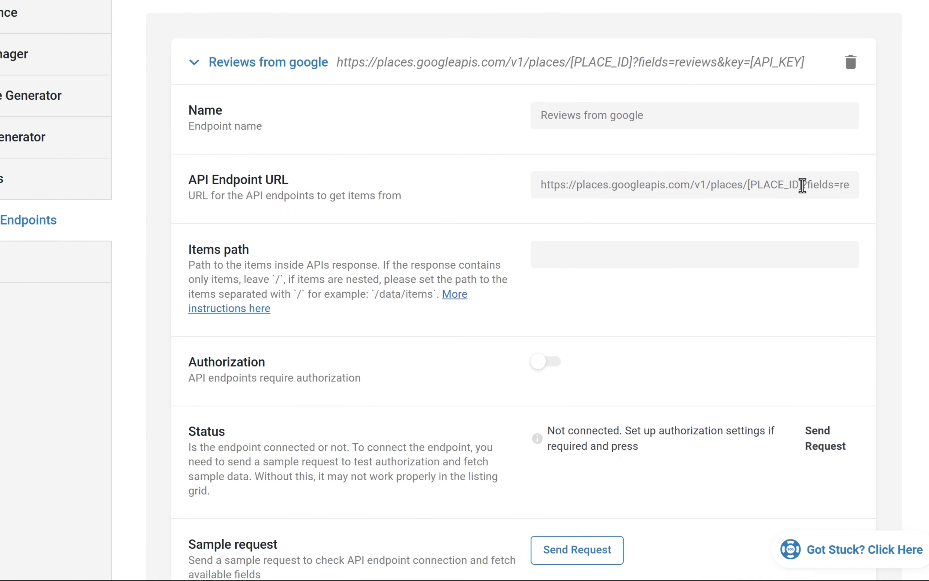
left_click_drag(798, 118, 735, 119)
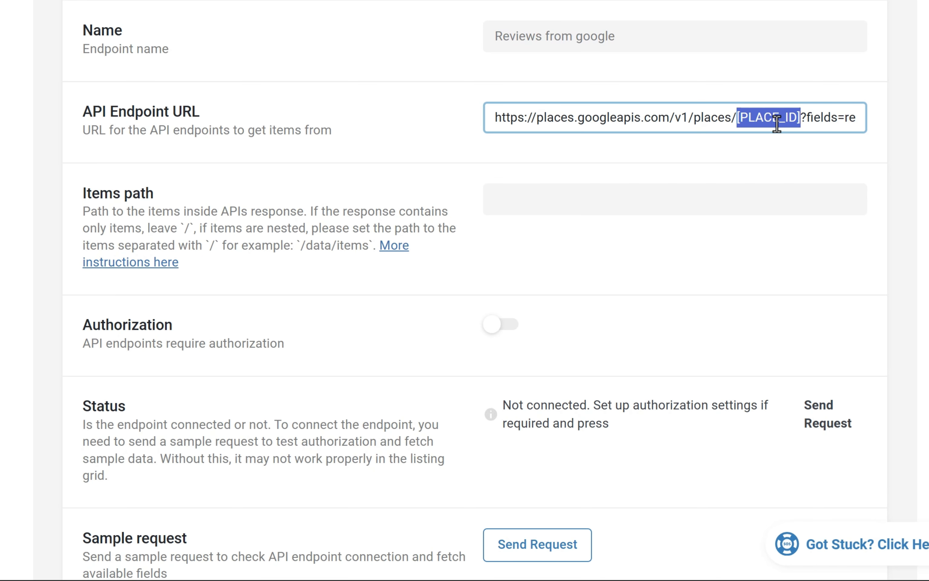
key("ctrl+v")
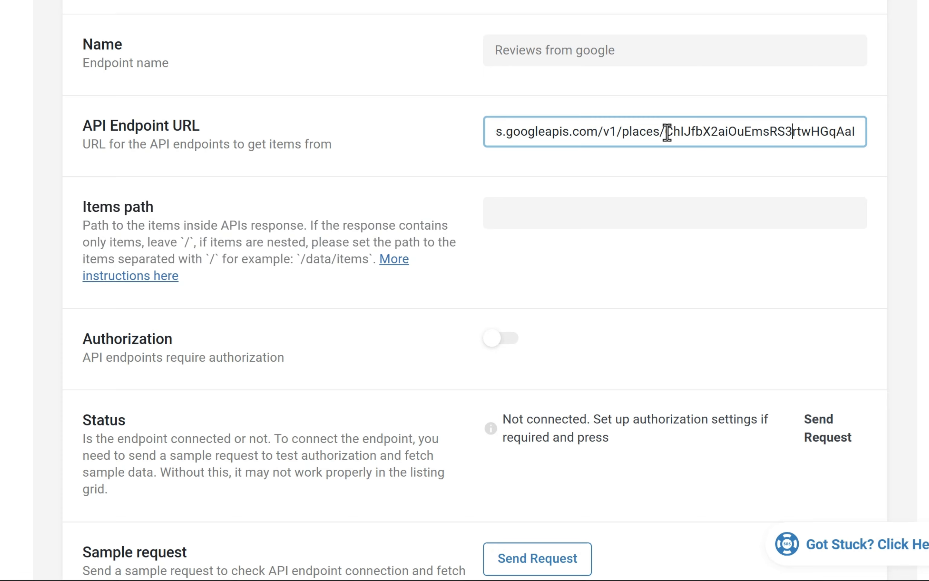
left_click_drag(667, 133, 866, 135)
left_click(788, 132)
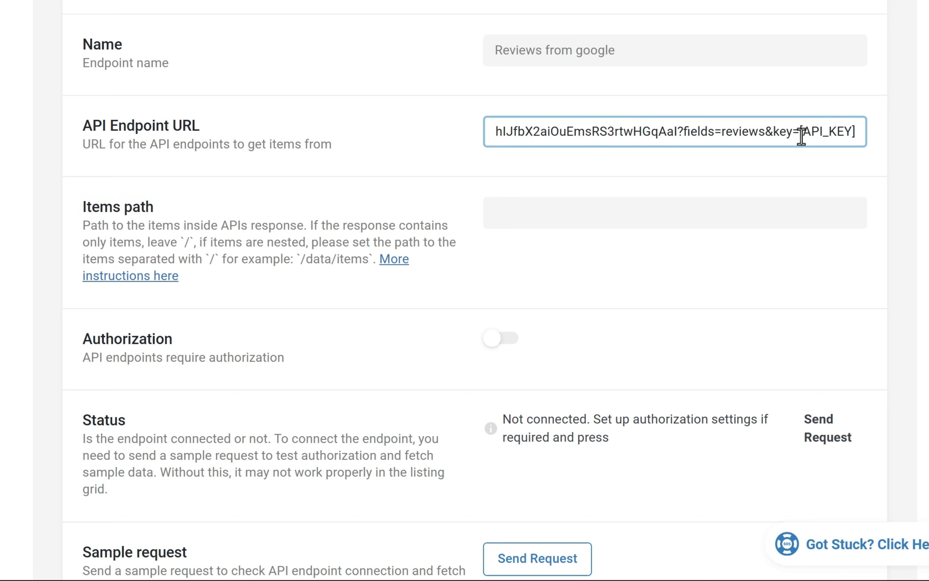
left_click_drag(803, 133, 850, 135)
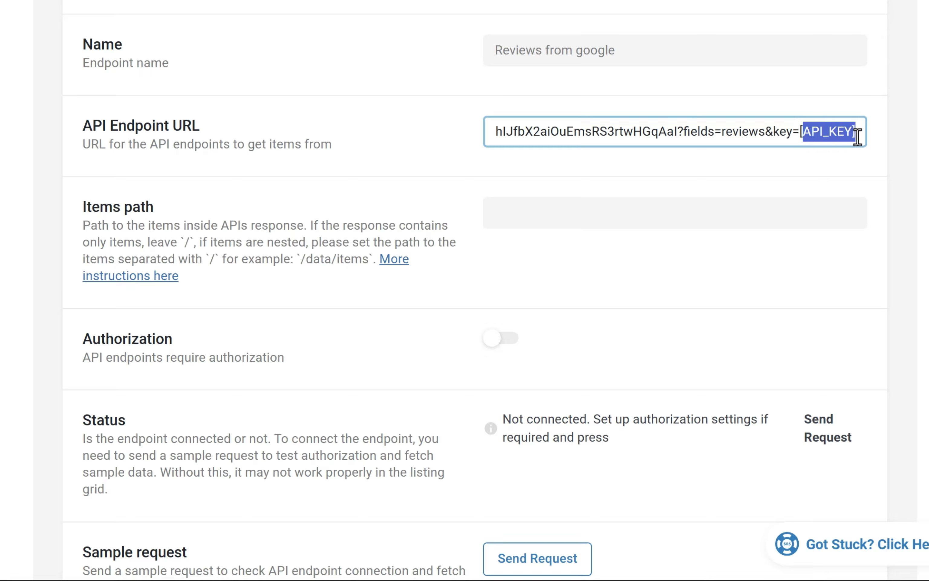
left_click(858, 136)
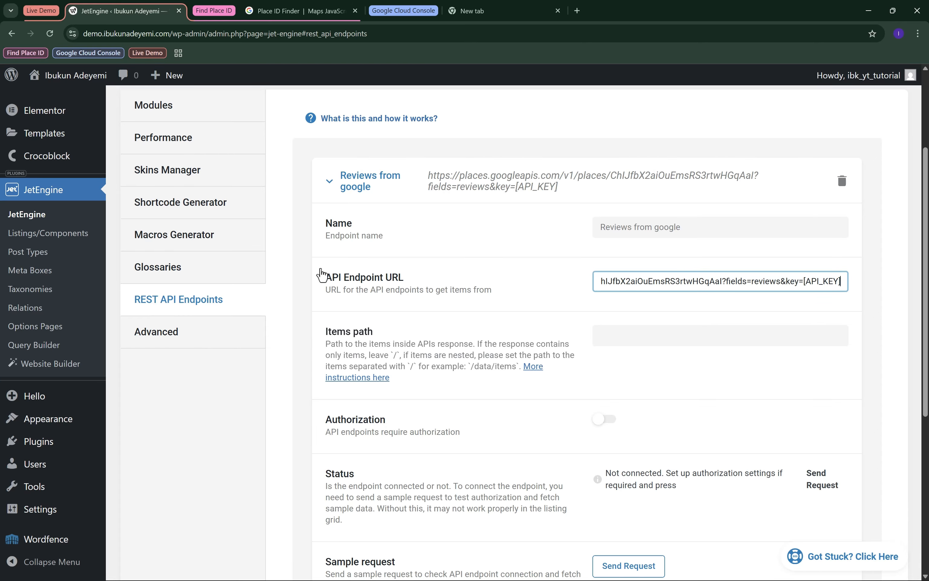
Switch to the Google Cloud console, create a project named My Project with no organisation, and select it.
left_click(419, 15)
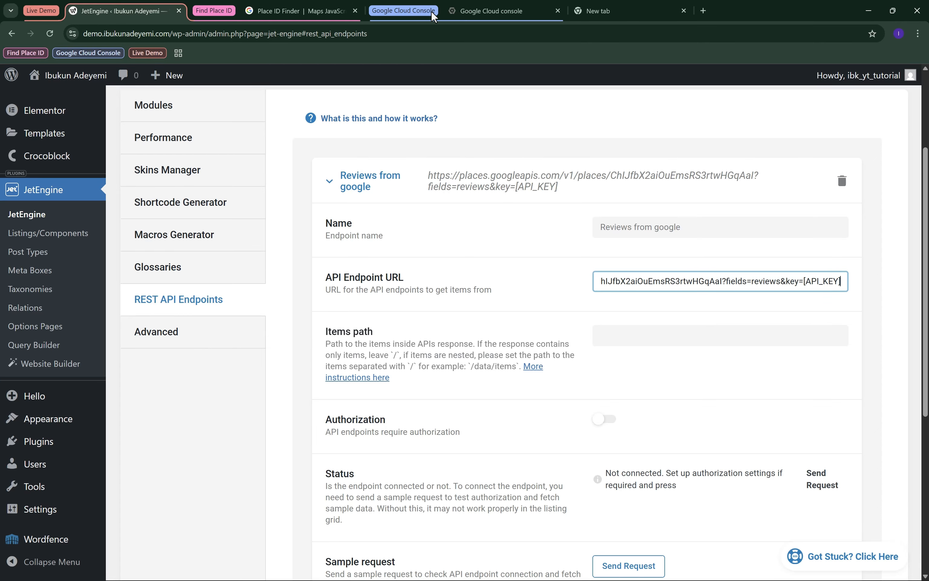
left_click(492, 13)
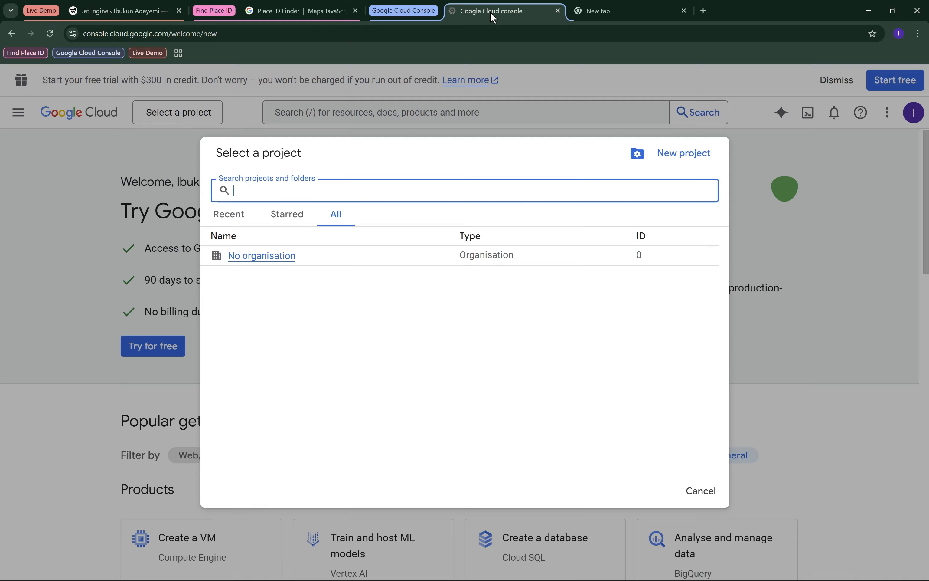
left_click(839, 170)
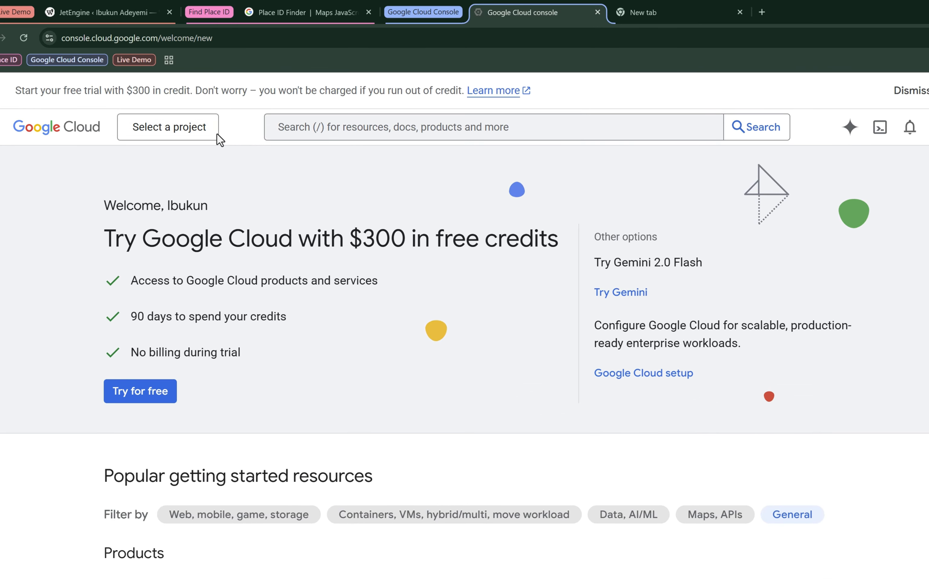
left_click(182, 133)
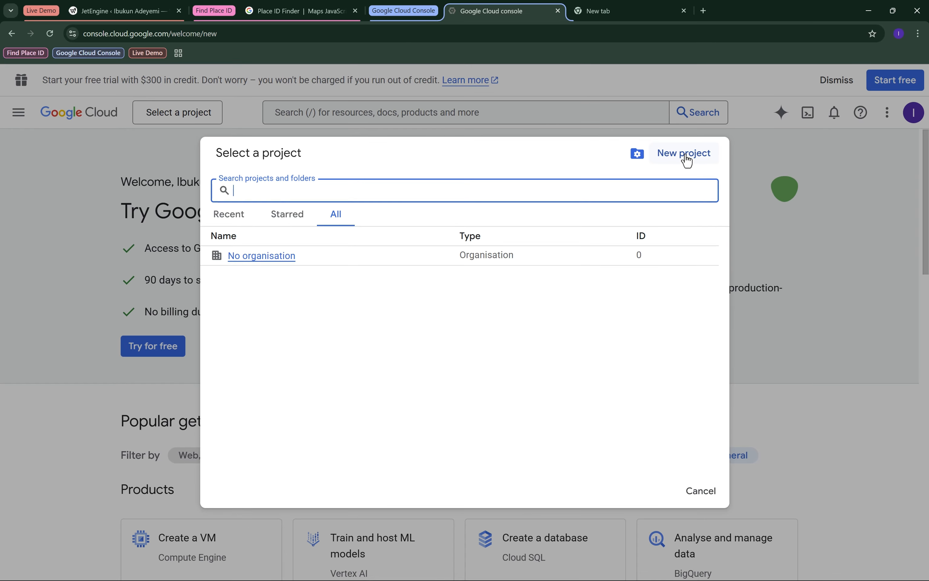
left_click(686, 154)
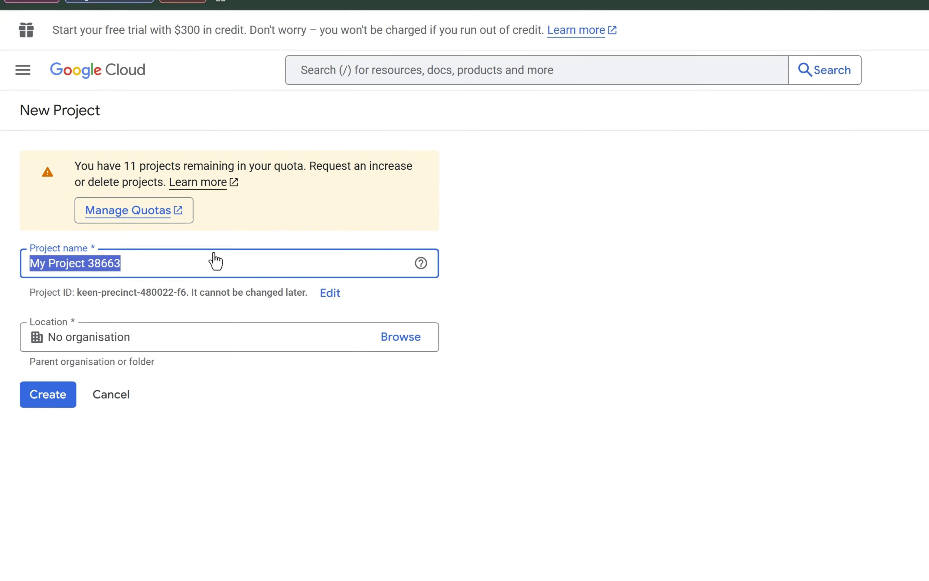
type("My Project")
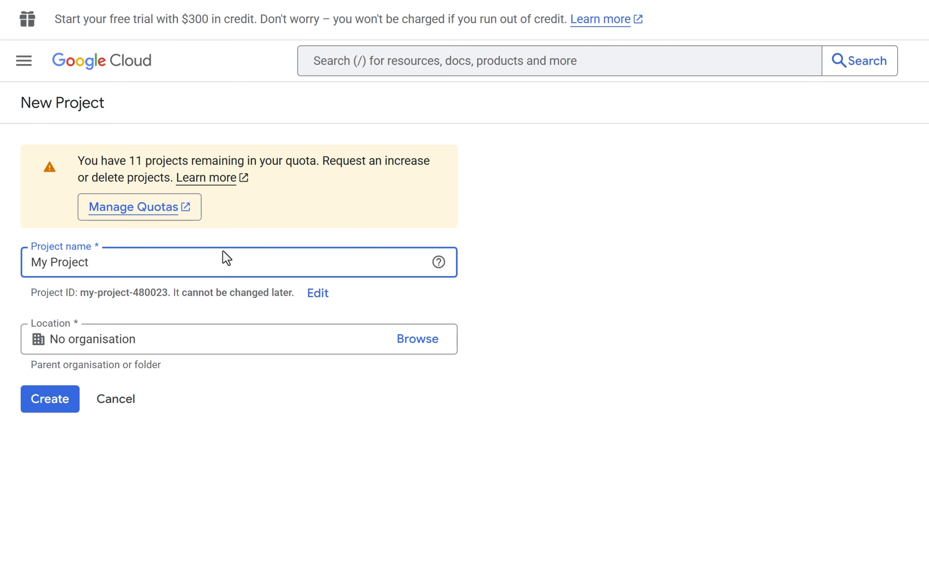
left_click(74, 401)
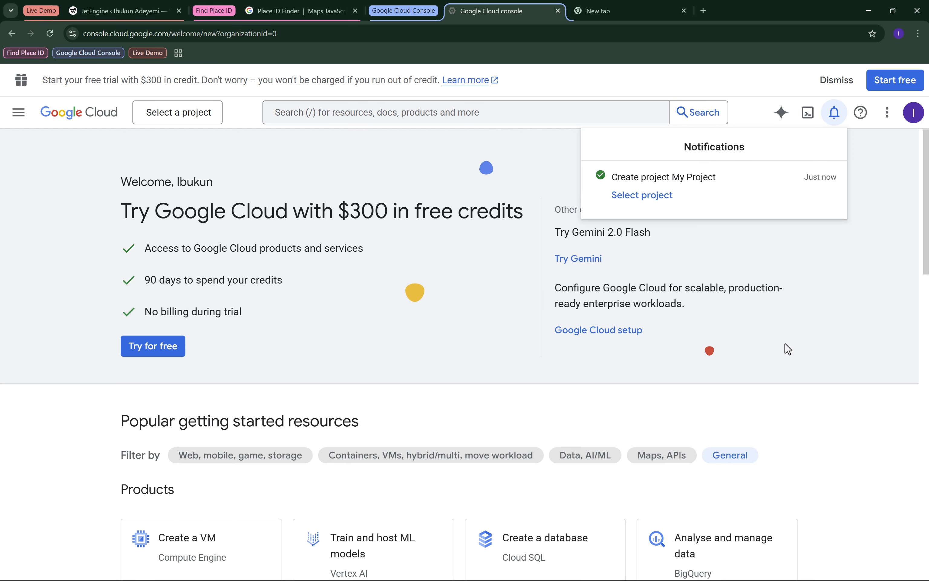
left_click(645, 195)
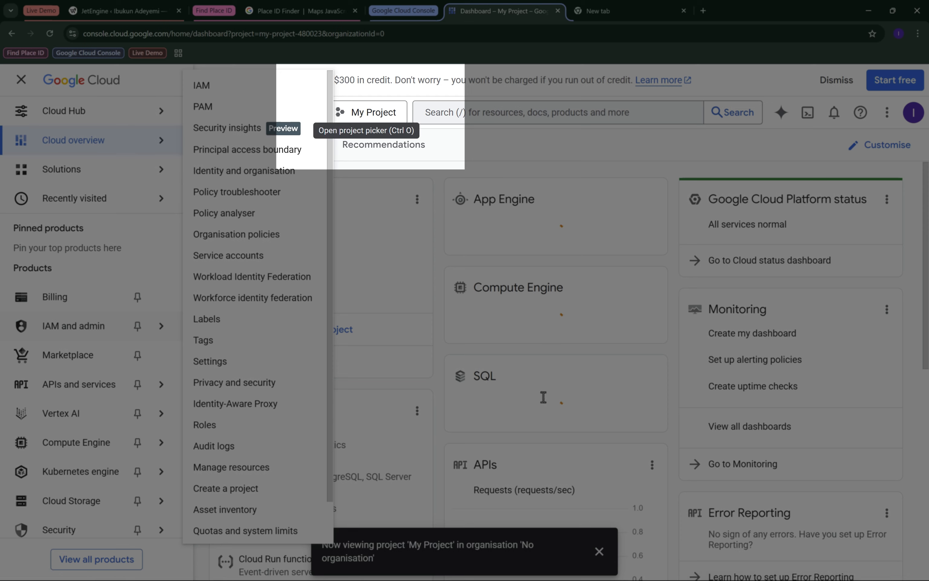
Search the Google Cloud console for Places API and open the Places API (New) product details.
left_click(430, 138)
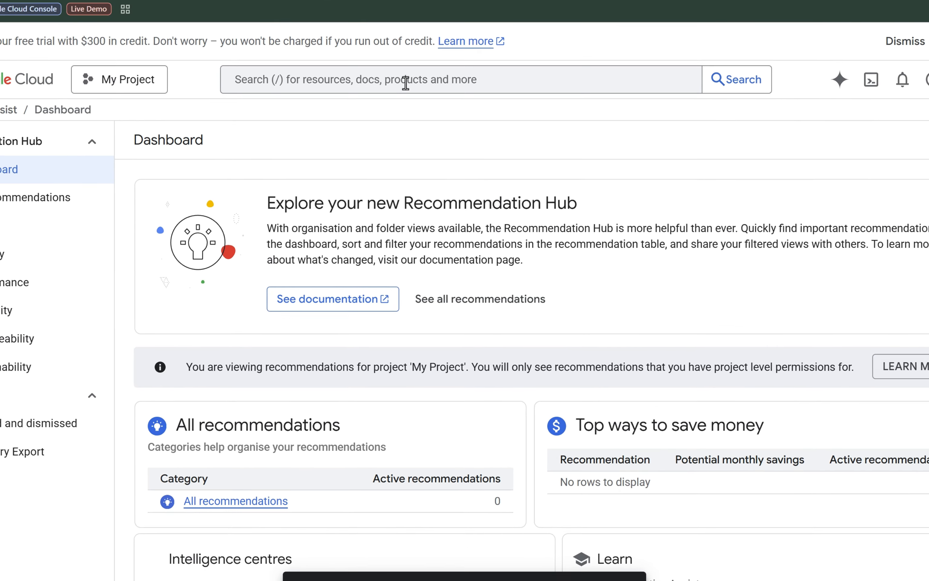
left_click(417, 114)
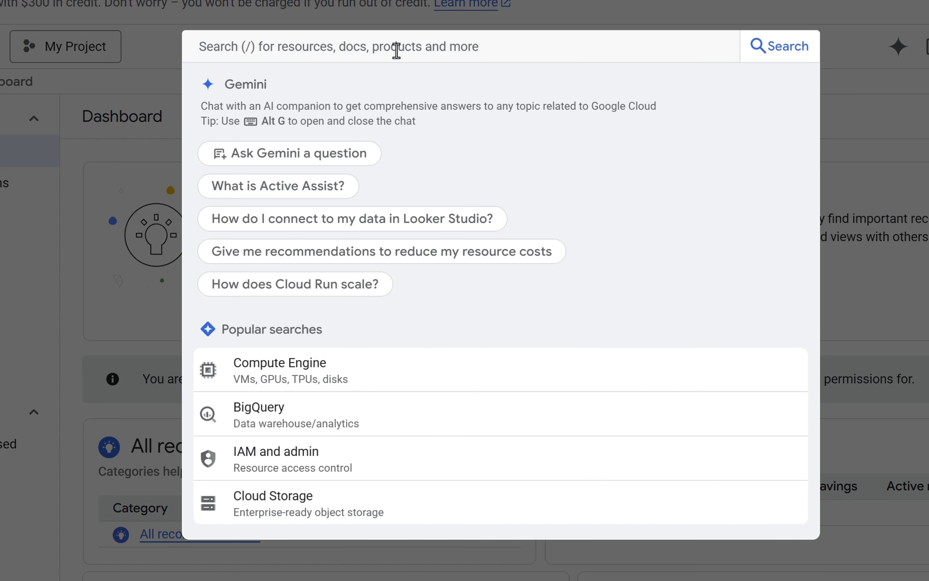
type("Places AP")
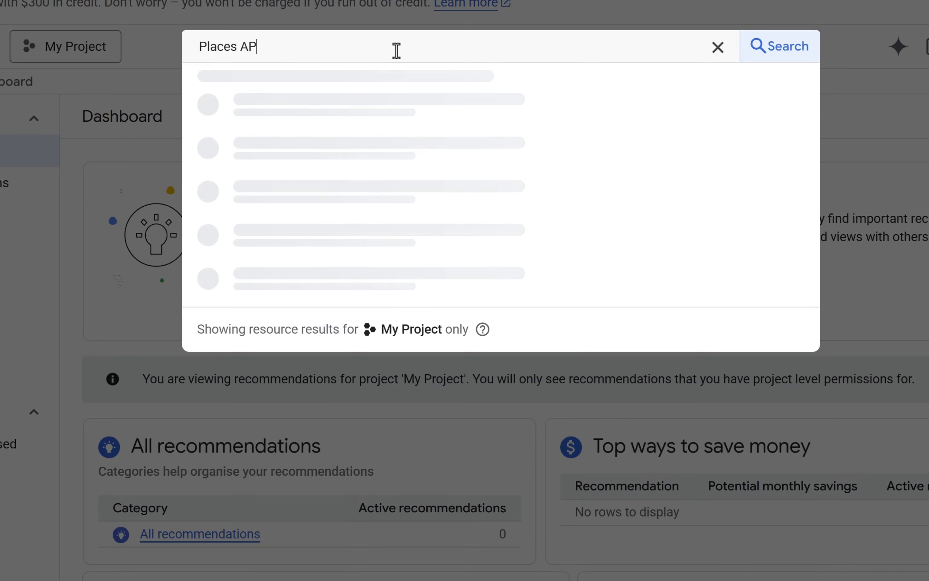
type("I")
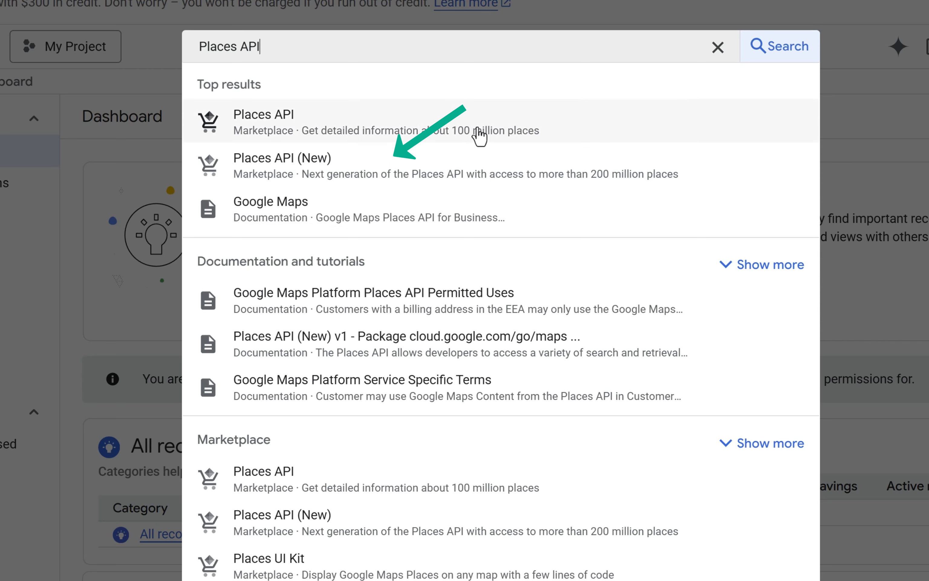
left_click(375, 170)
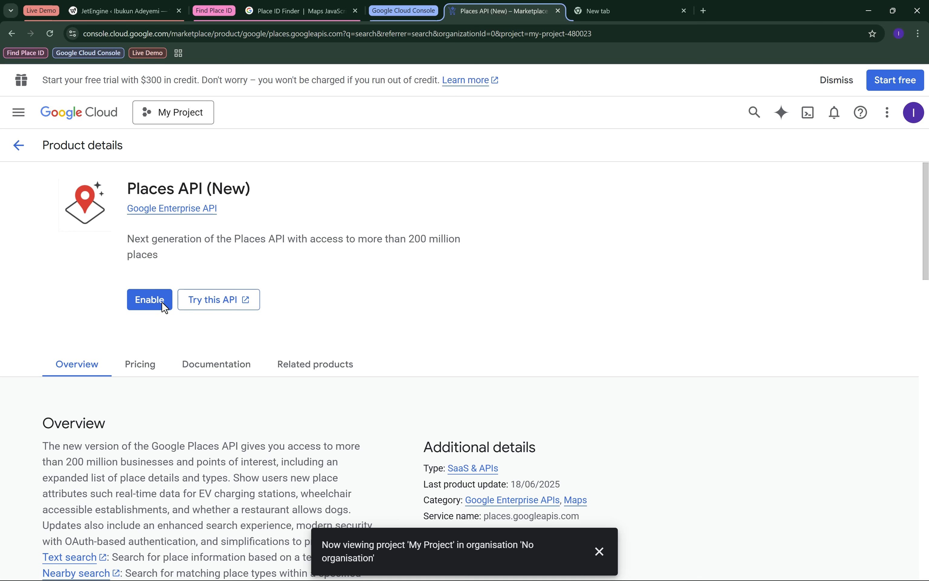
Enable Places API (New) for My Project and copy the generated API key.
left_click(162, 300)
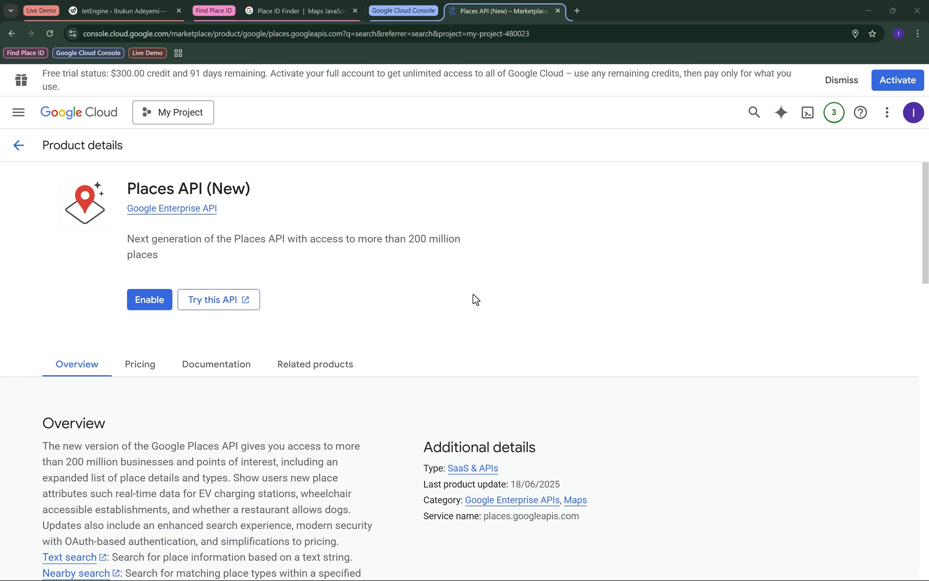
left_click(161, 303)
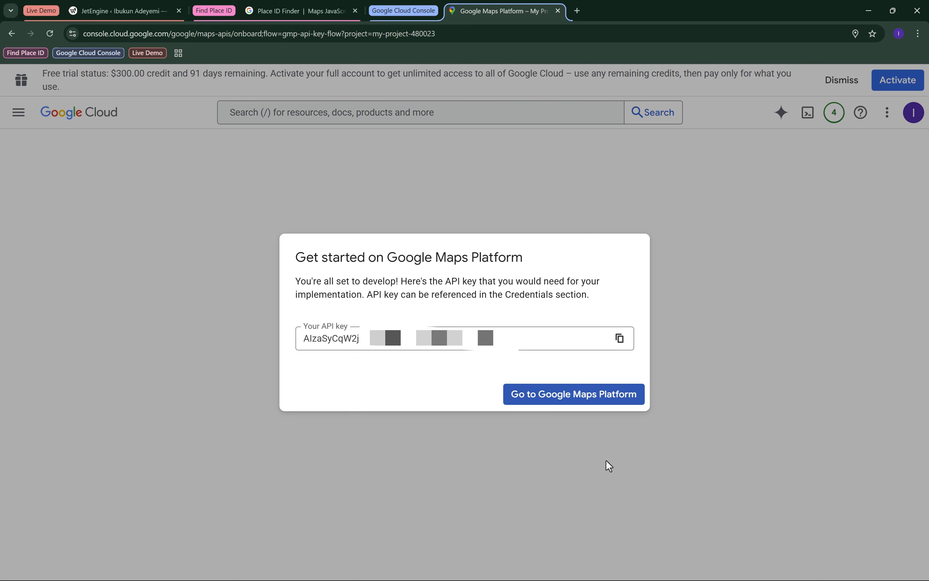
left_click(619, 339)
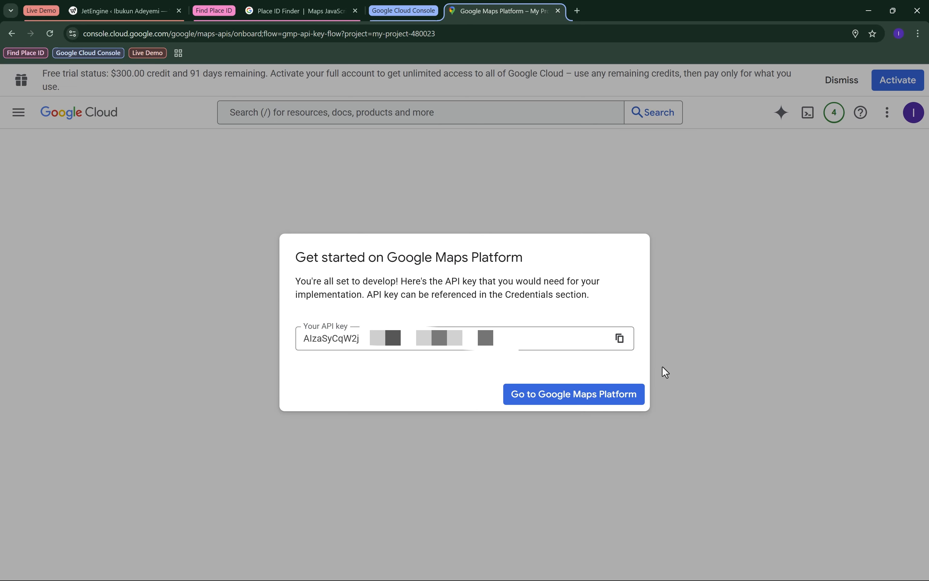
Copy the generated API key, switch back to JetEngine's endpoint settings, and replace the [API_KEY] placeholder in the API Endpoint URL with it.
left_click(622, 340)
left_click(117, 11)
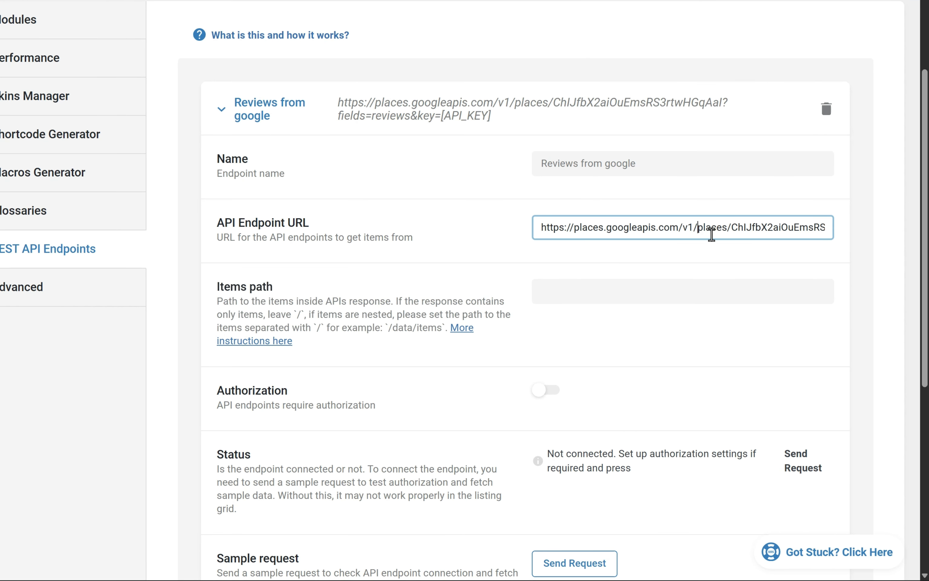
left_click_drag(710, 254, 838, 232)
left_click(787, 229)
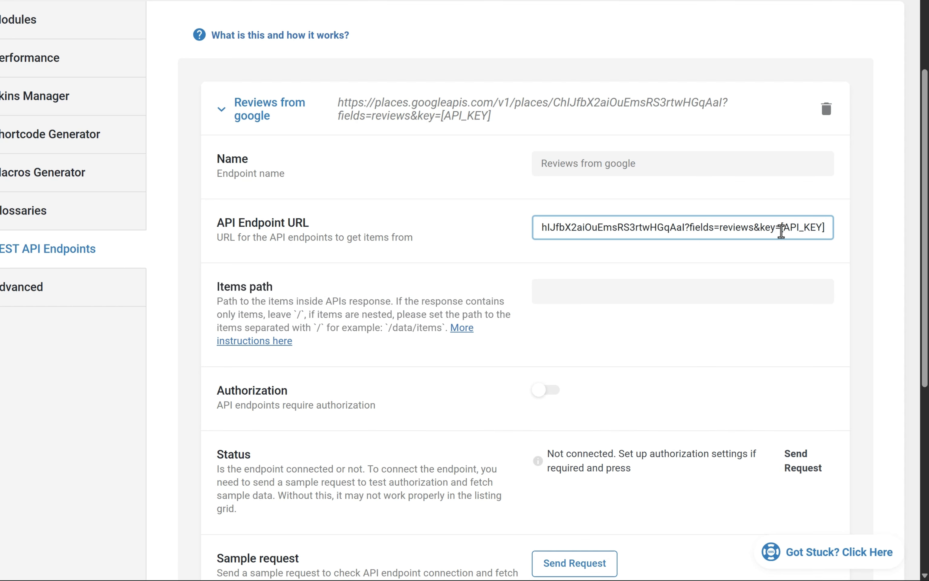
left_click_drag(782, 229, 827, 231)
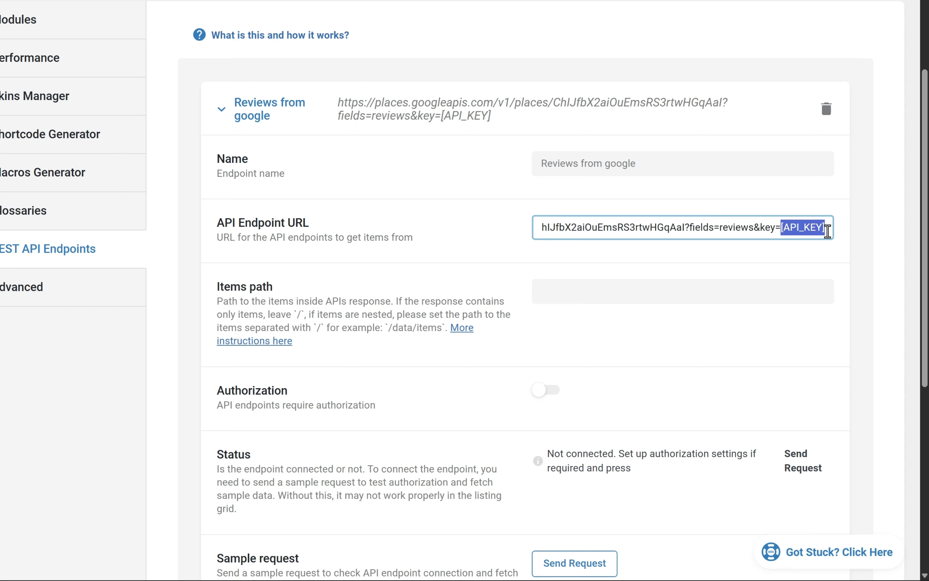
key("ctrl+v")
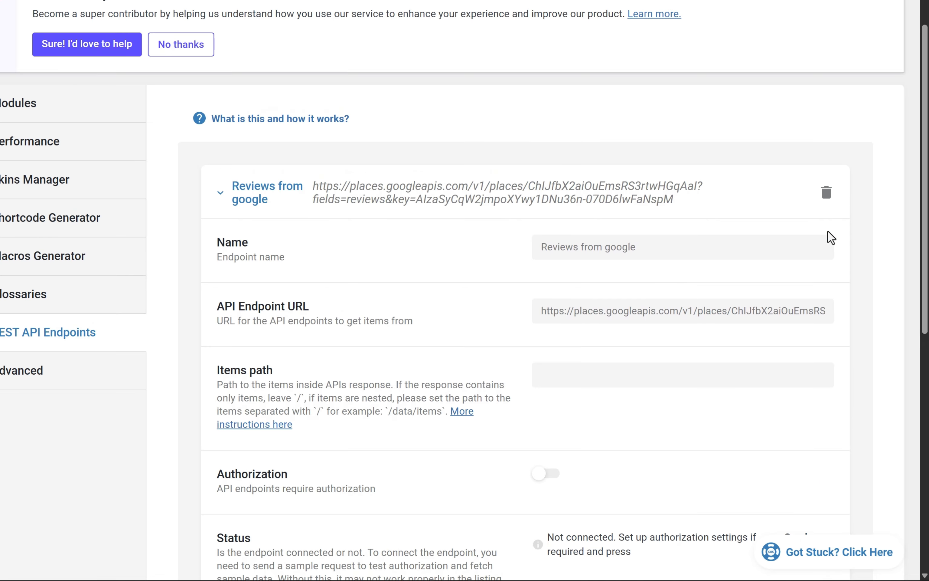
Set the endpoint's Items path to /reviews and send a sample request to test the connection.
left_click(648, 377)
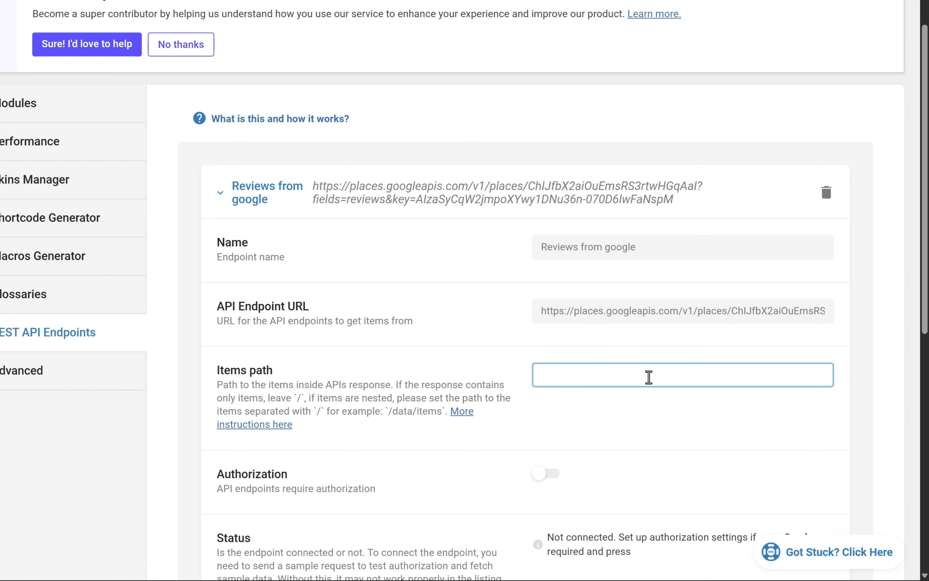
type("/reviews")
scroll(649, 380, "down", 3)
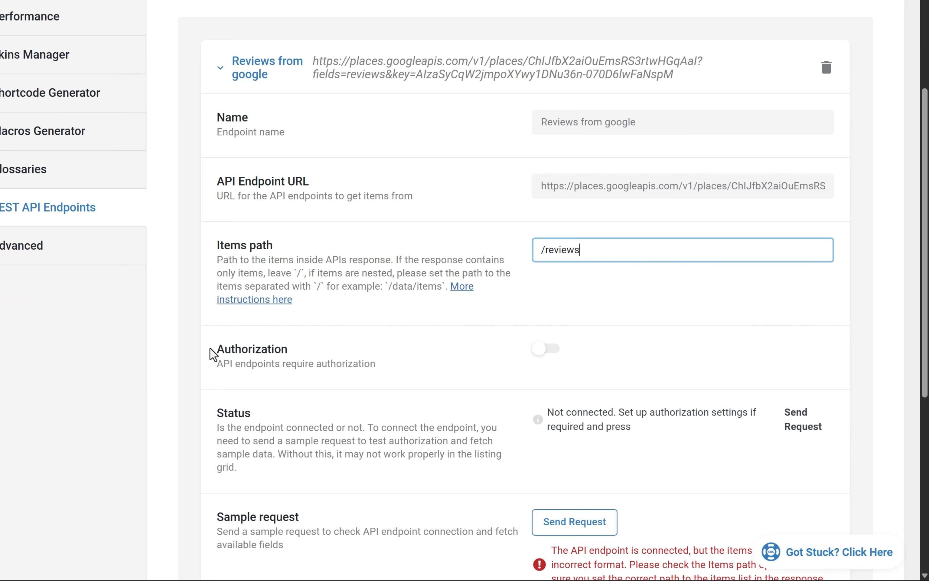
scroll(212, 354, "down", 2)
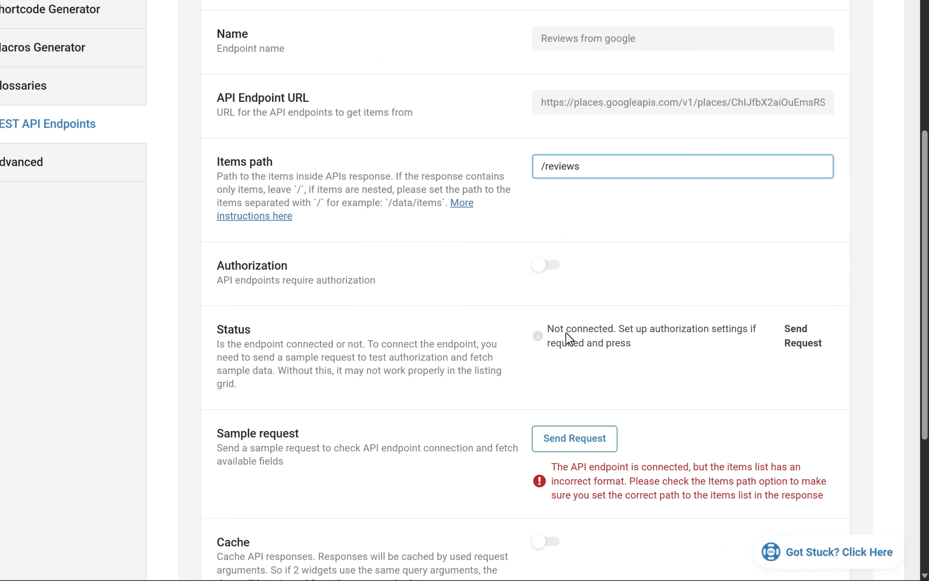
scroll(580, 331, "down", 2)
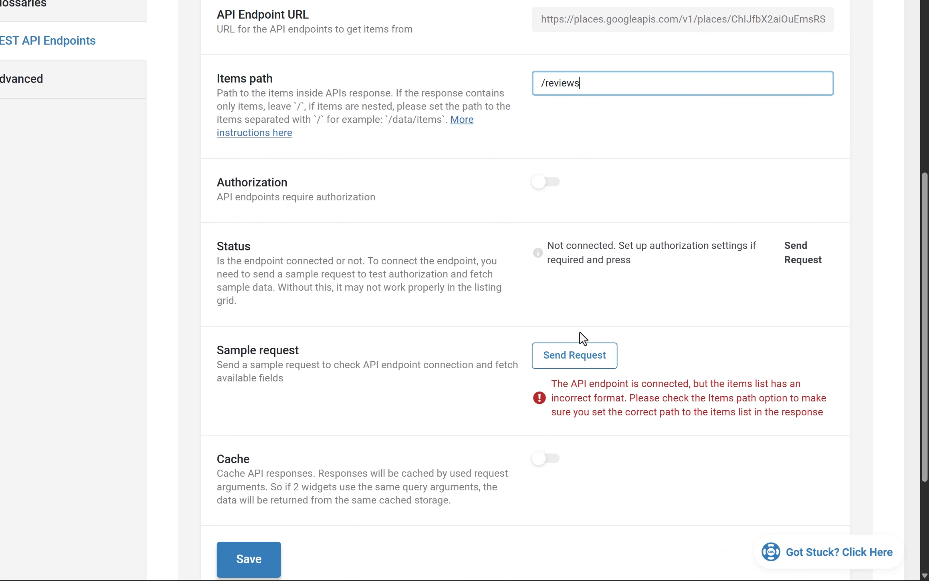
left_click(594, 365)
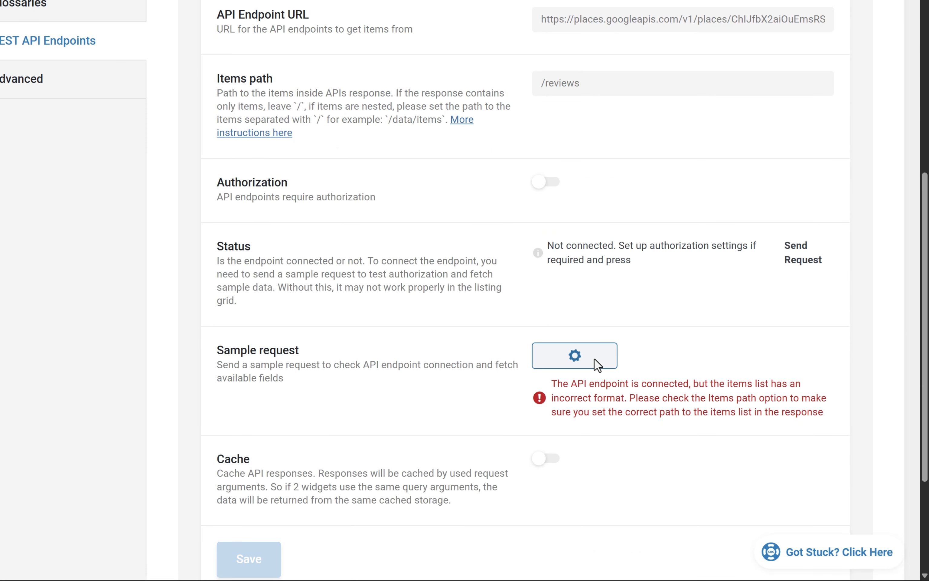
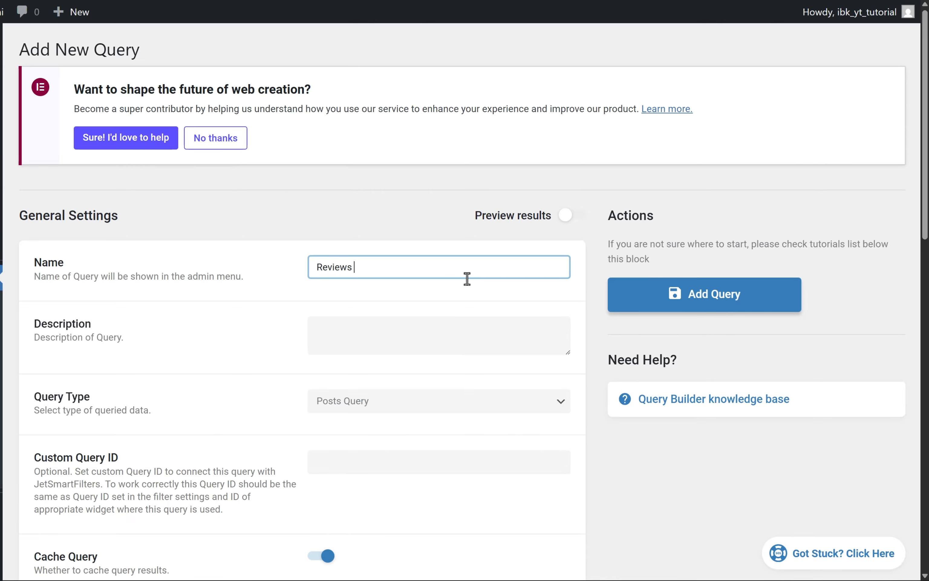
Name the new query "Reviews from Google (Starbucks)" and turn on its results preview.
type("e ")
type("(Sta)")
key("Left")
type("Starbucks")
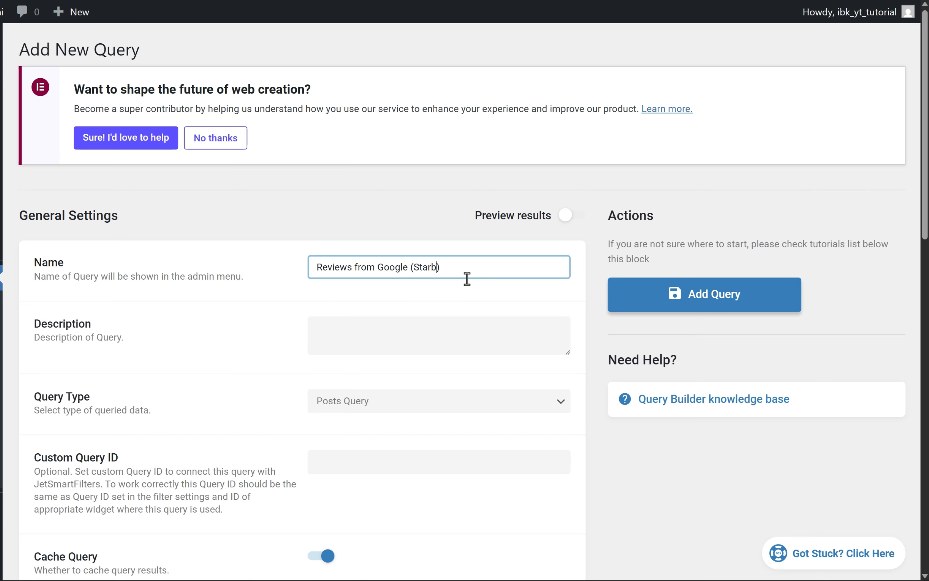
left_click(567, 221)
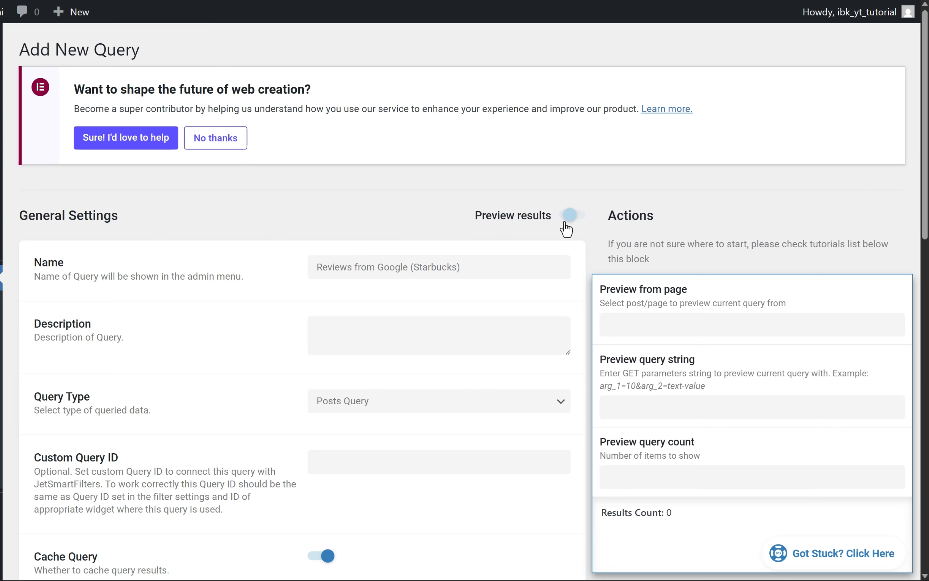
Set the query type to REST API Query and choose Reviews from google as its source endpoint.
scroll(496, 338, "down", 3)
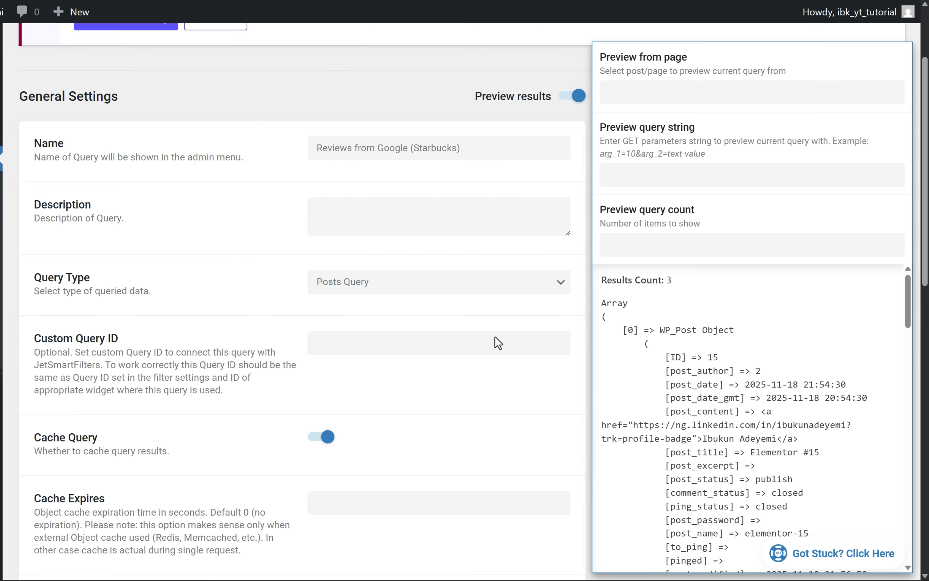
left_click(422, 292)
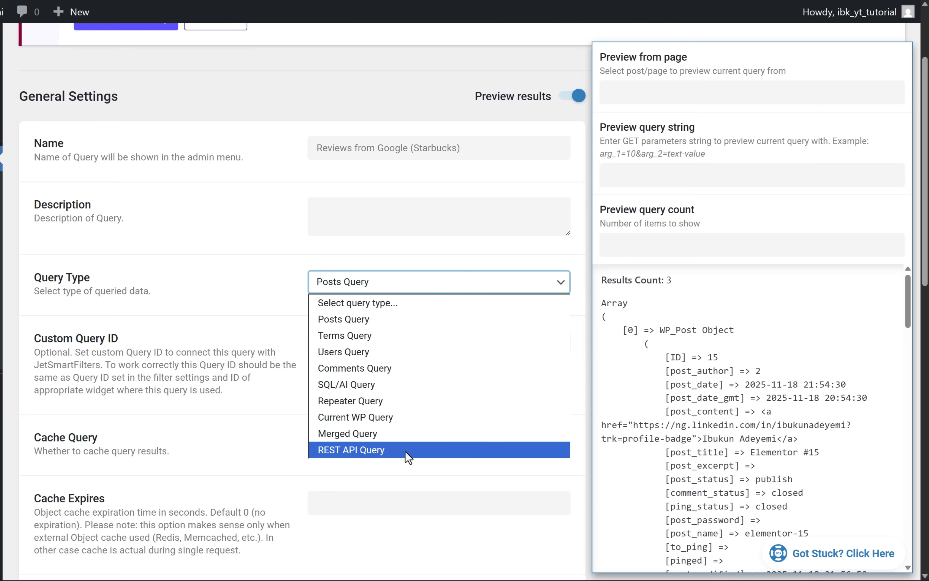
left_click(365, 453)
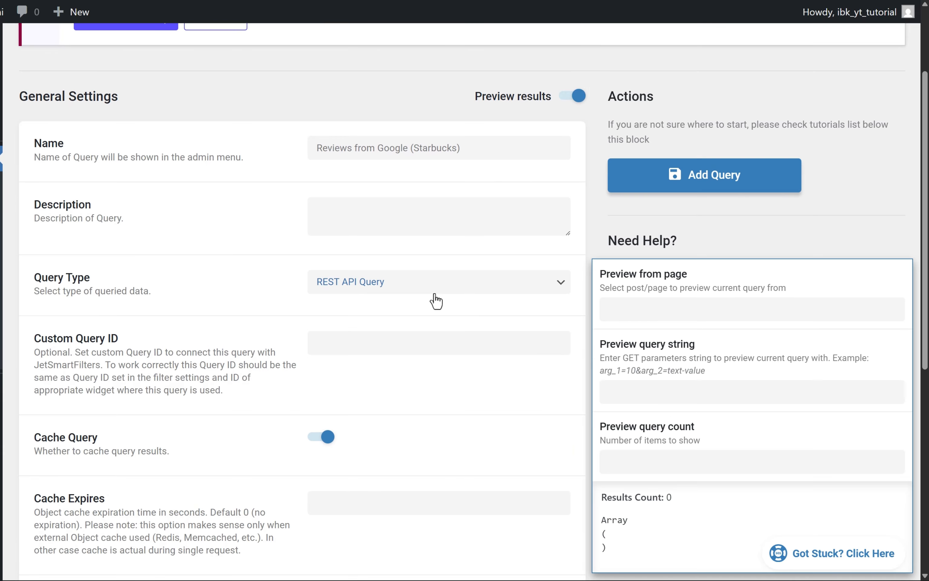
scroll(479, 308, "down", 7)
scroll(478, 310, "down", 3)
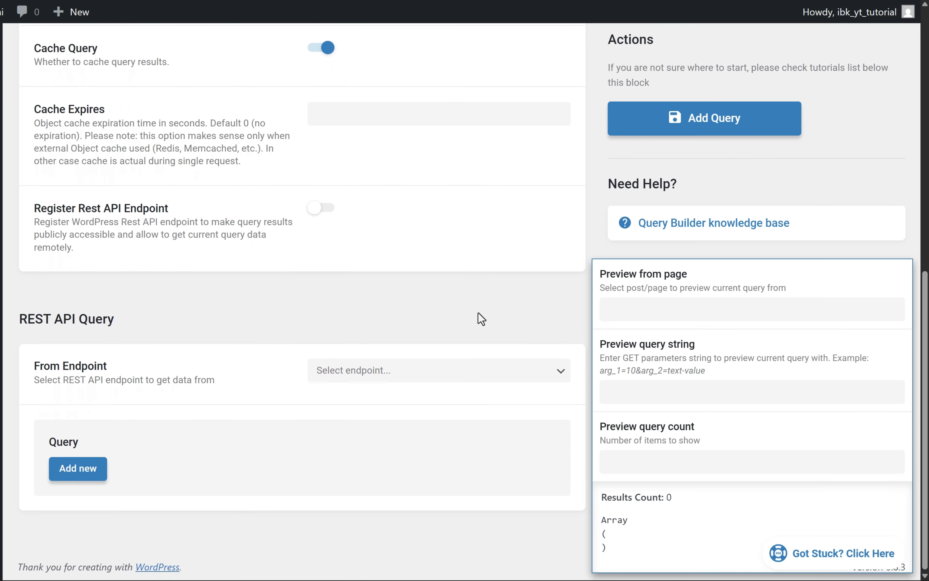
triple_click(125, 321)
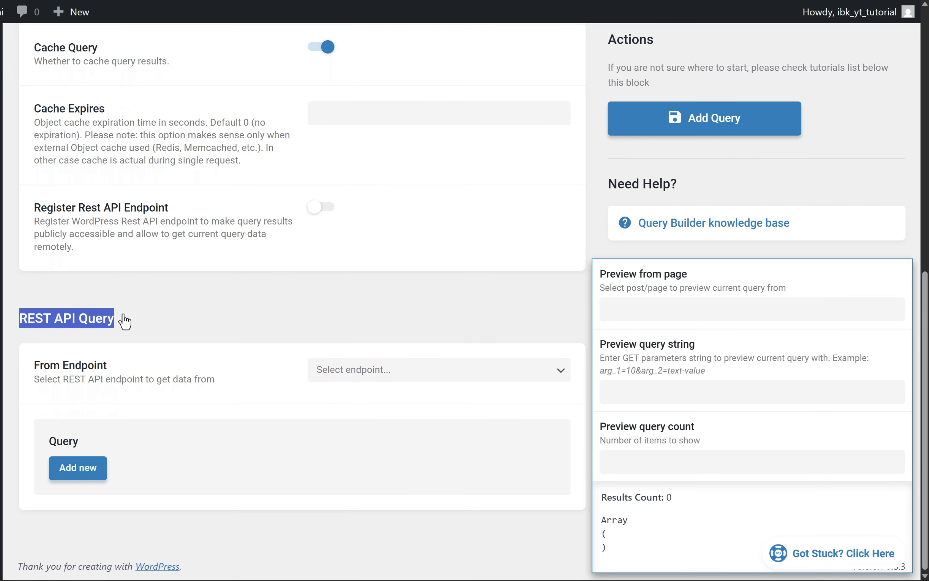
left_click(465, 378)
key("Down")
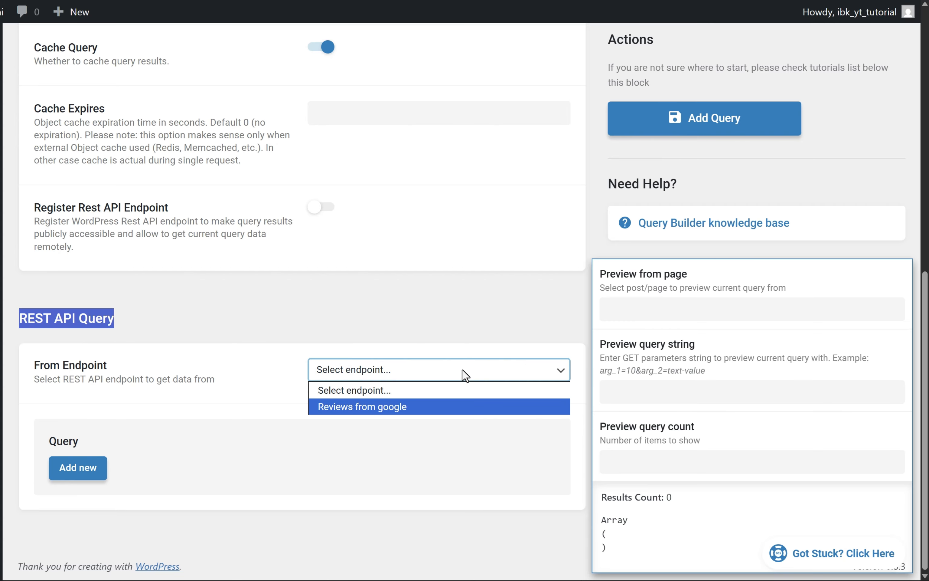
left_click(405, 411)
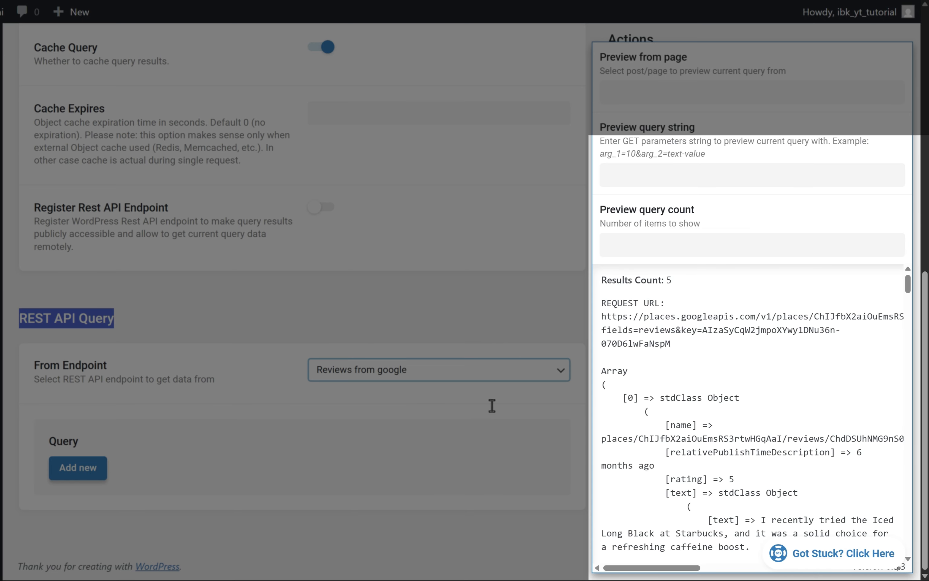
Examine the text and originalText fields of the first review in the query preview.
scroll(614, 405, "down", 1)
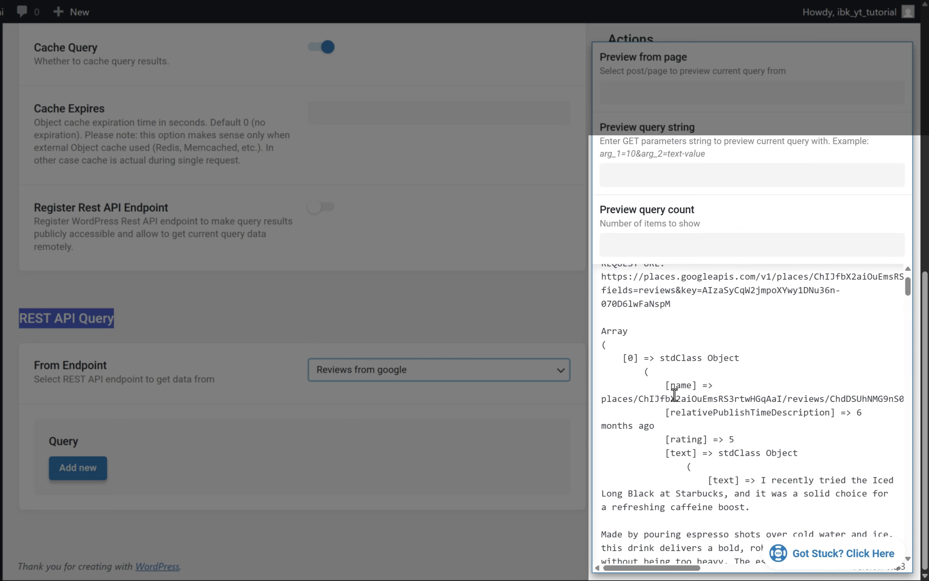
scroll(674, 393, "down", 4)
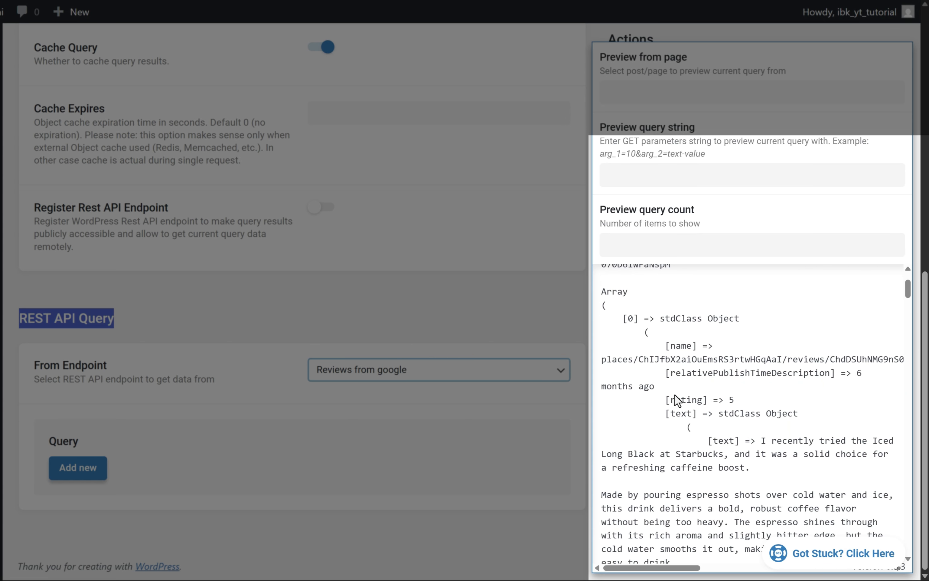
scroll(695, 384, "up", 1)
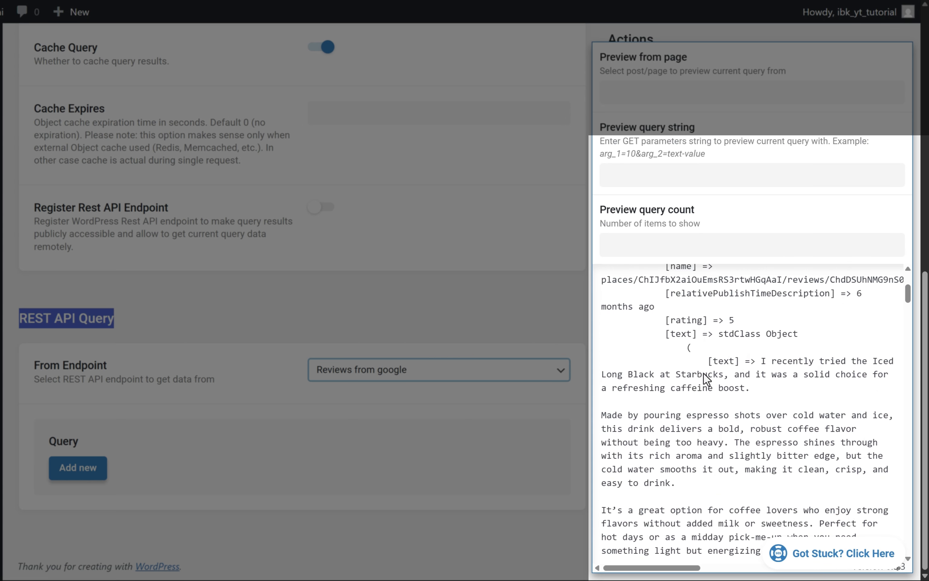
double_click(723, 360)
scroll(728, 430, "down", 1)
scroll(728, 429, "down", 5)
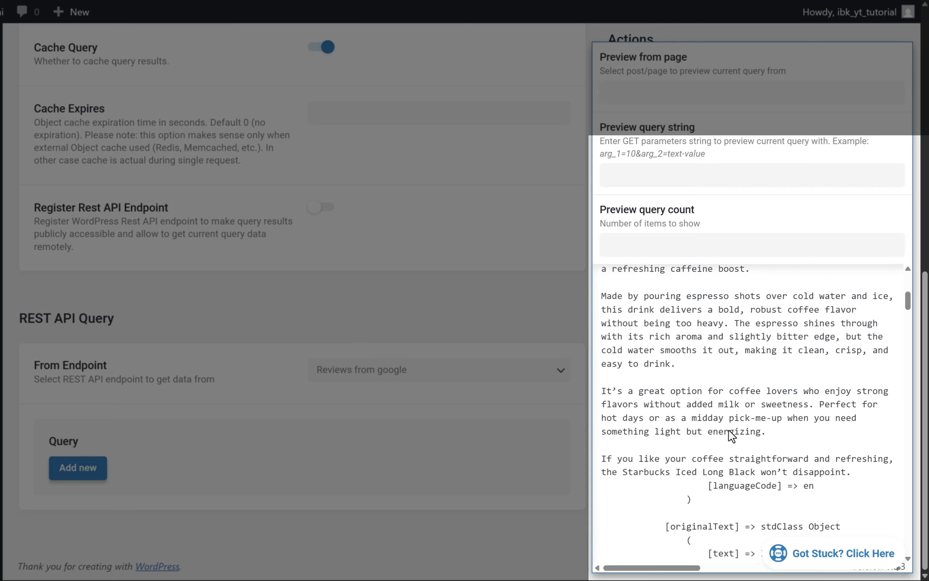
scroll(732, 435, "down", 1)
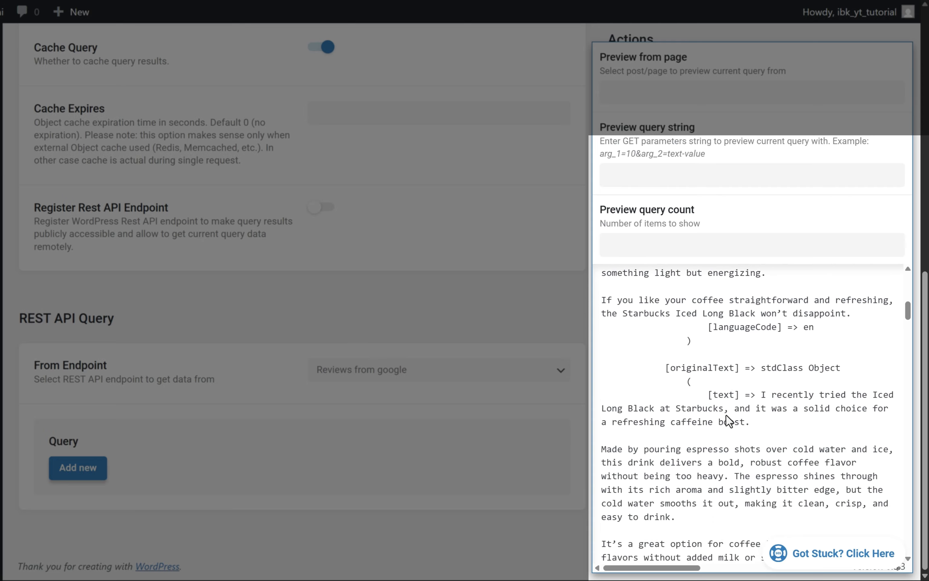
double_click(723, 394)
scroll(727, 423, "down", 7)
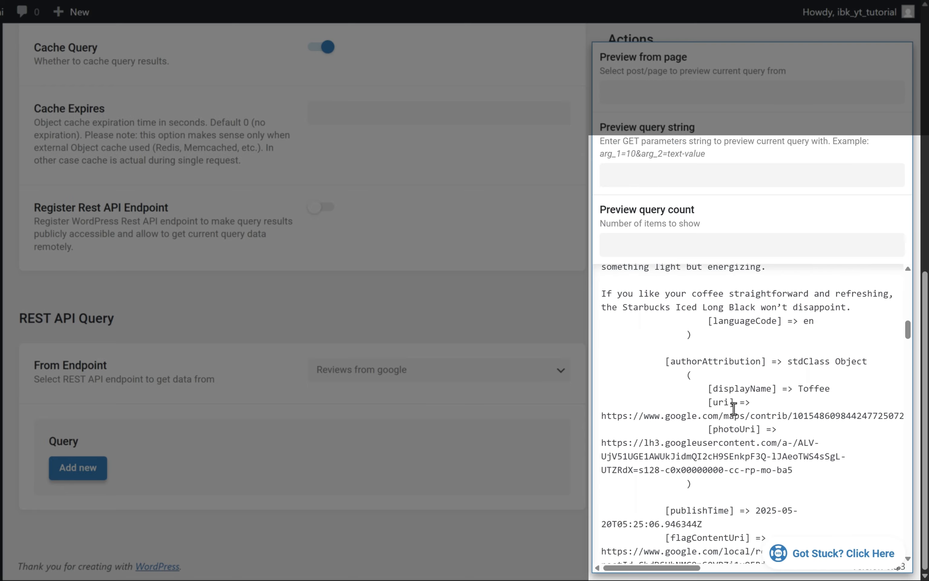
Examine the first review's author attribution in the preview, covering the displayName and photoUri fields.
double_click(743, 389)
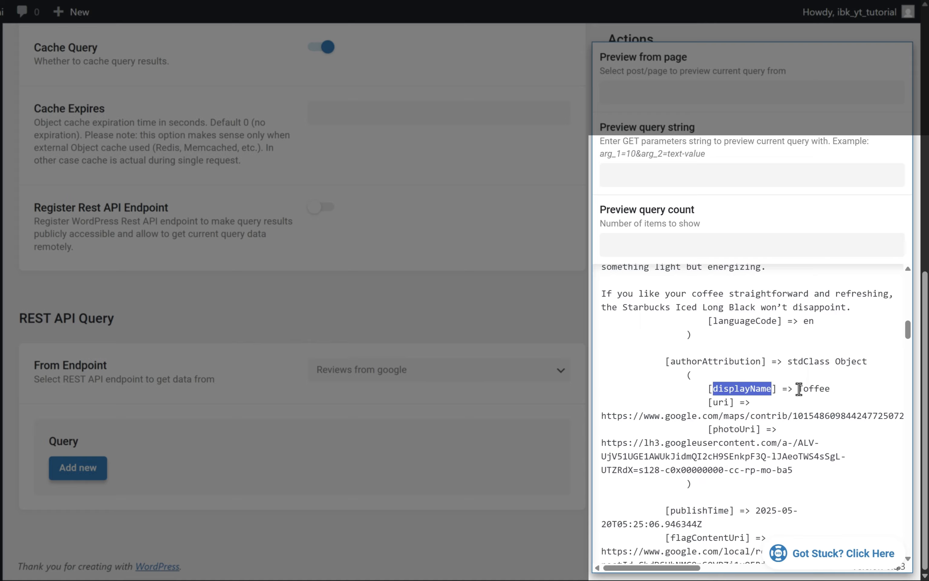
left_click_drag(799, 389, 872, 392)
left_click(872, 392)
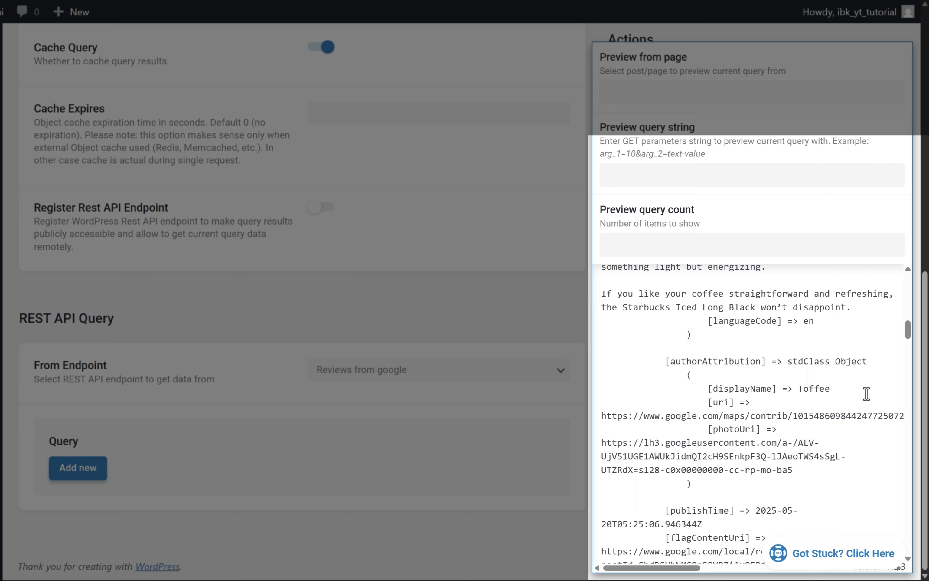
double_click(729, 429)
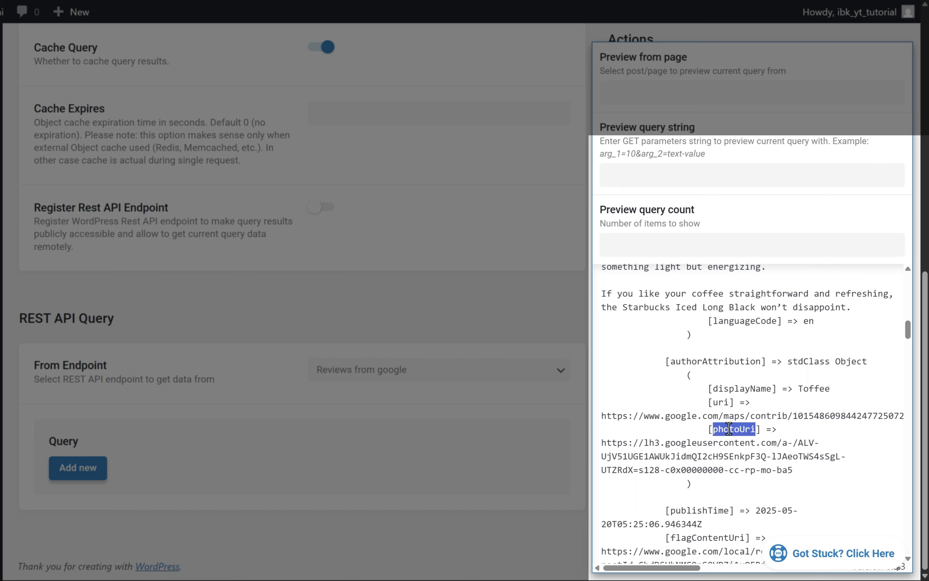
left_click_drag(799, 473, 594, 444)
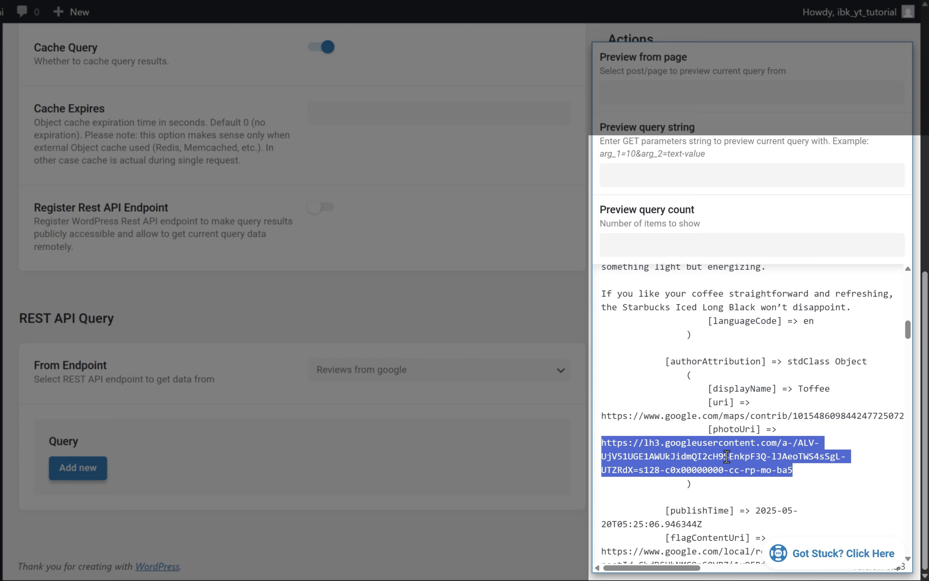
scroll(725, 455, "down", 2)
scroll(728, 461, "down", 1)
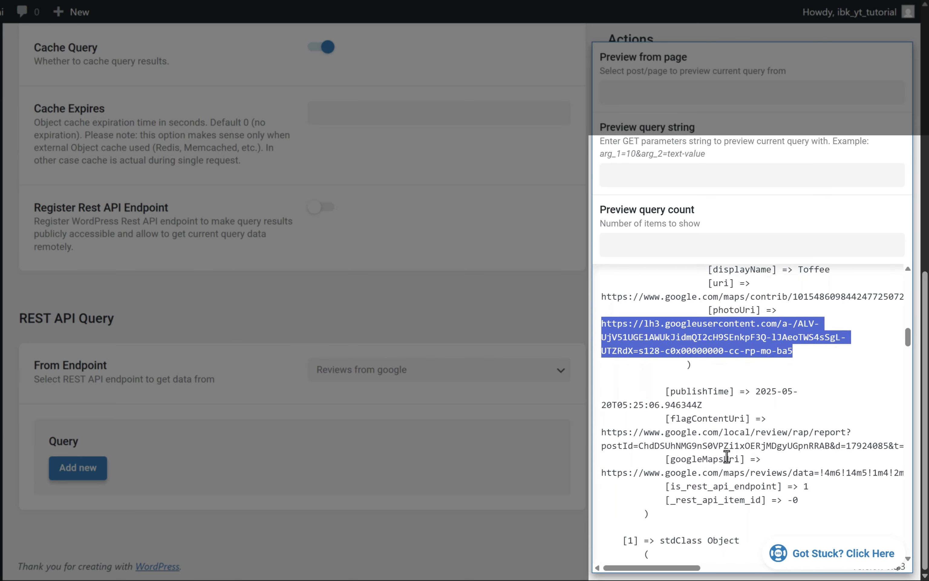
Go over the first review's rating, text, displayName and photoUri fields in the preview to identify the fields needed for a listing.
scroll(727, 458, "up", 4)
scroll(727, 456, "up", 5)
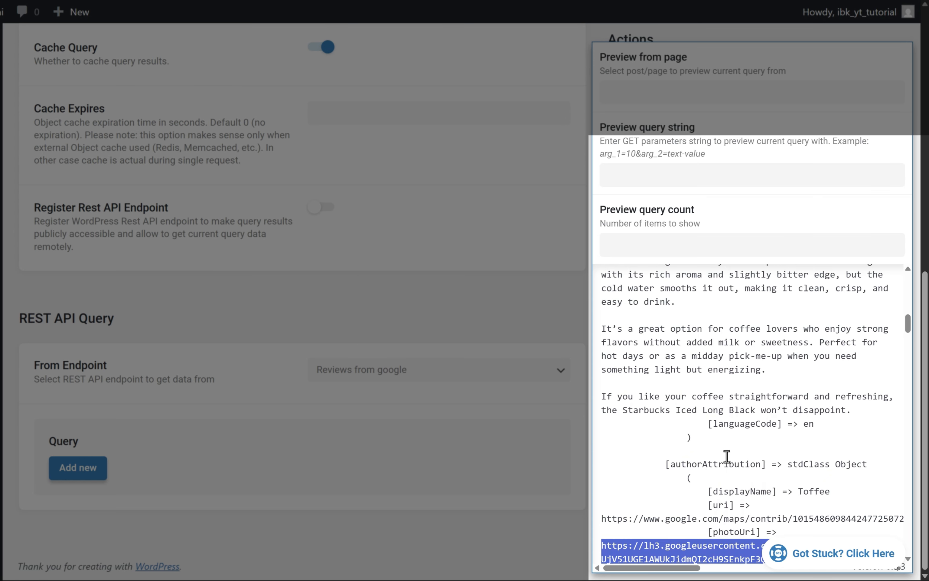
scroll(727, 456, "up", 7)
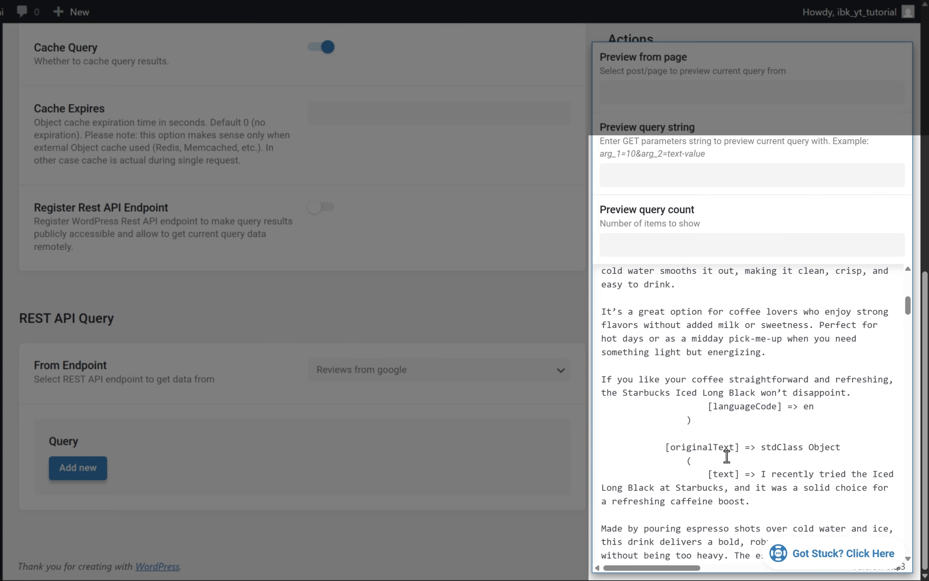
scroll(727, 456, "up", 3)
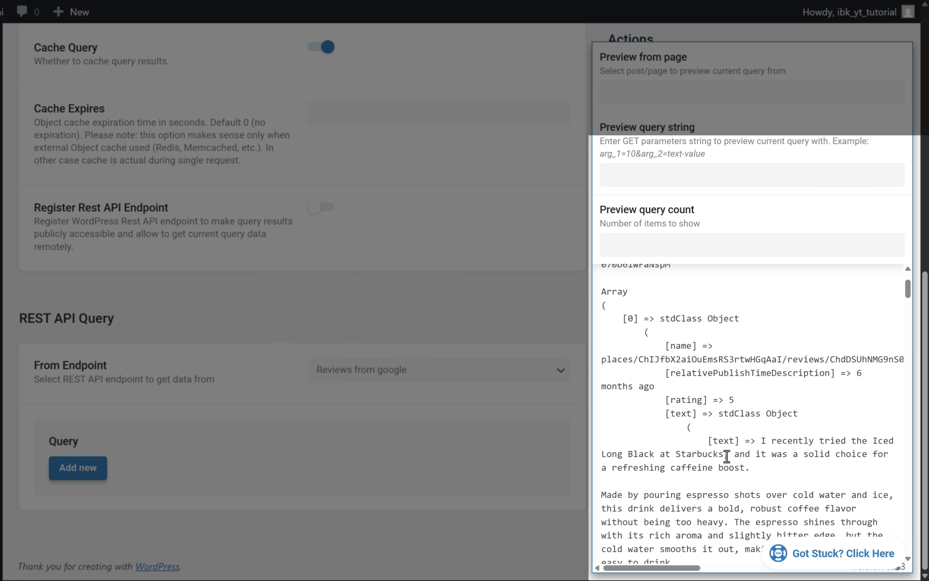
double_click(732, 400)
double_click(679, 400)
scroll(703, 480, "down", 1)
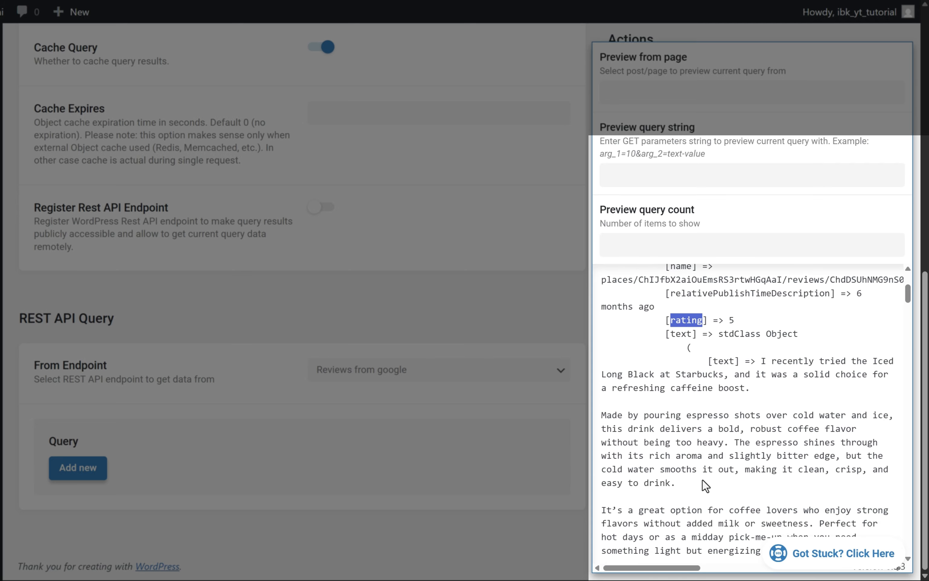
double_click(723, 361)
scroll(722, 362, "down", 3)
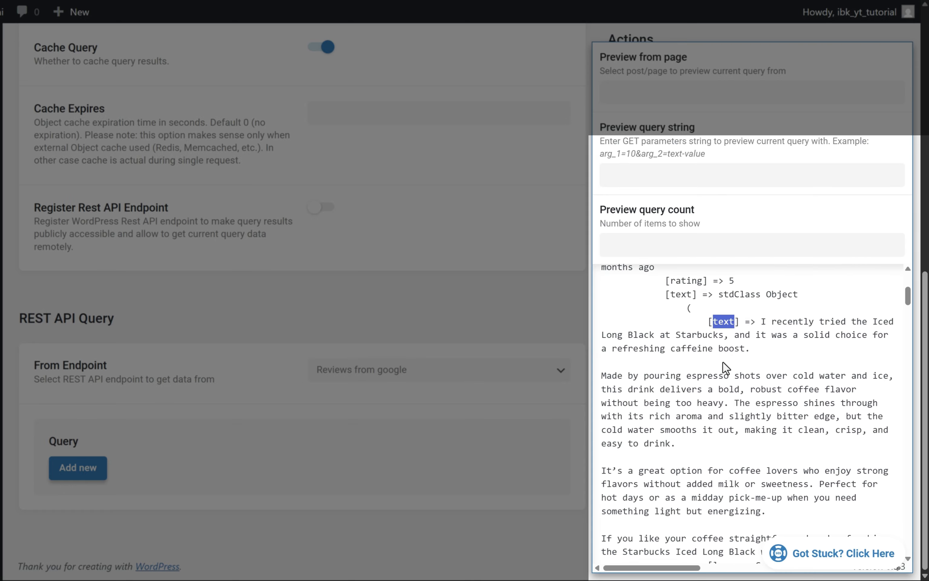
scroll(757, 457, "down", 6)
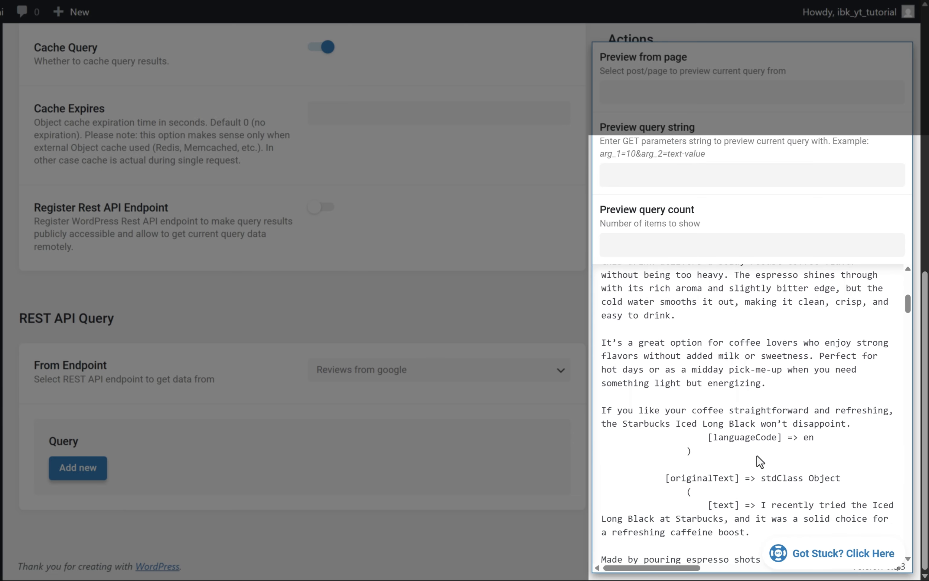
scroll(757, 456, "down", 5)
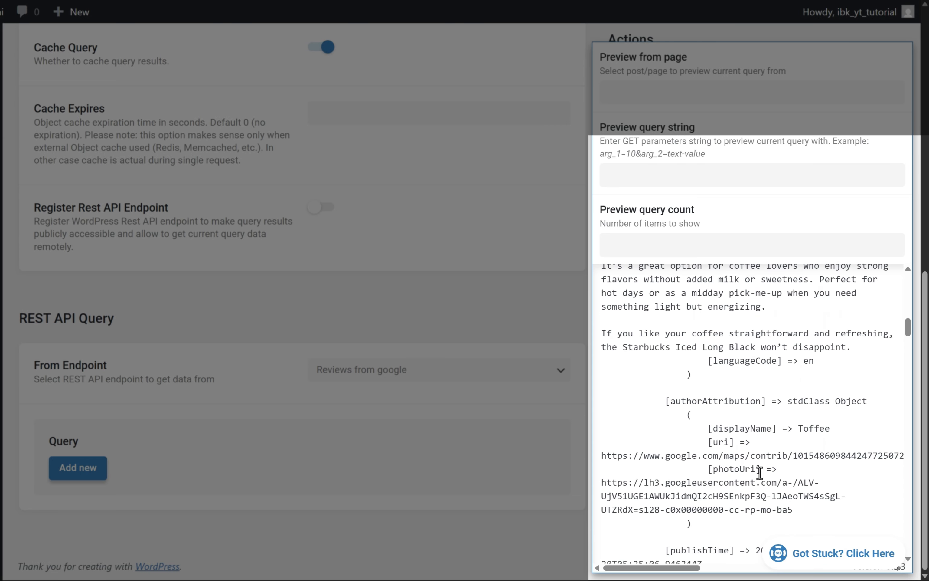
double_click(754, 428)
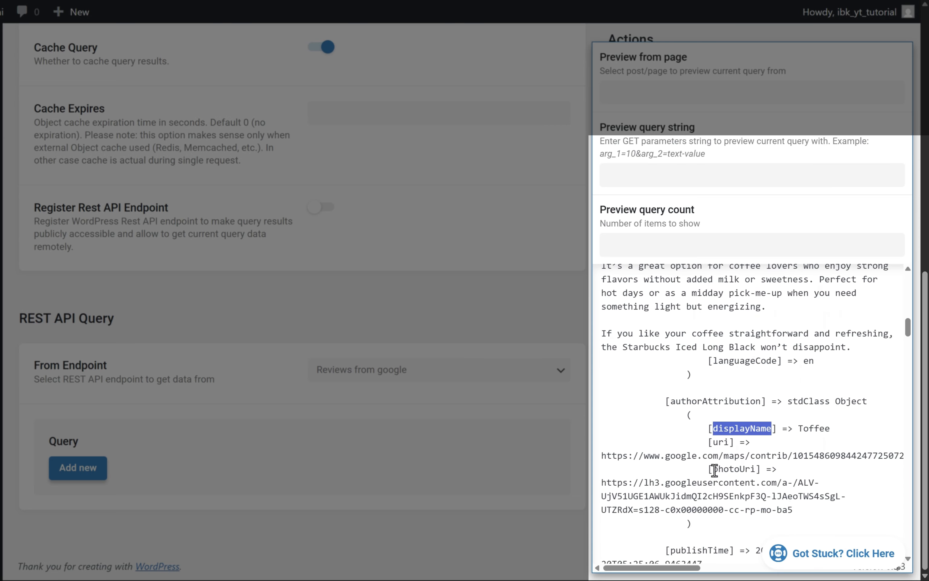
left_click_drag(715, 469, 752, 468)
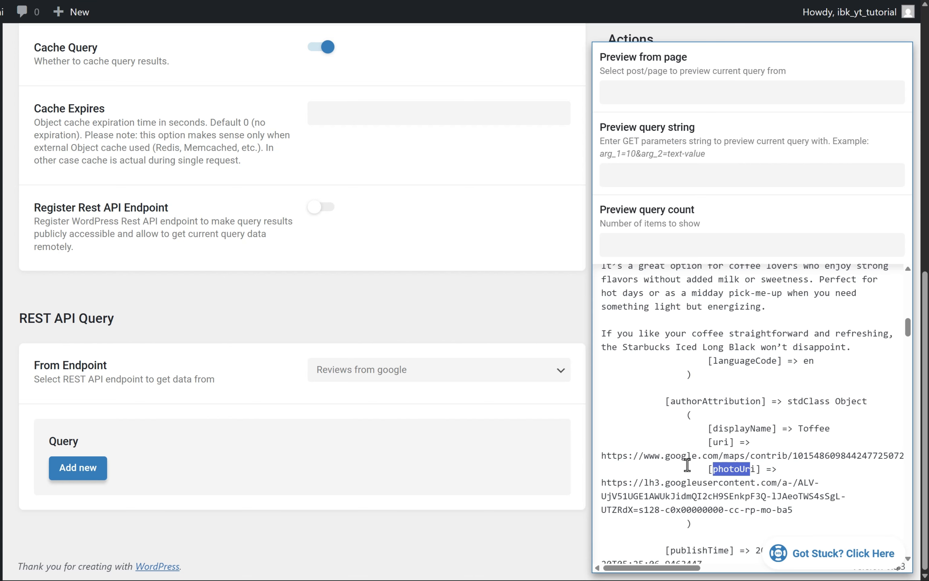
Turn off the results preview and save the new query.
scroll(689, 466, "down", 1)
scroll(689, 468, "up", 3)
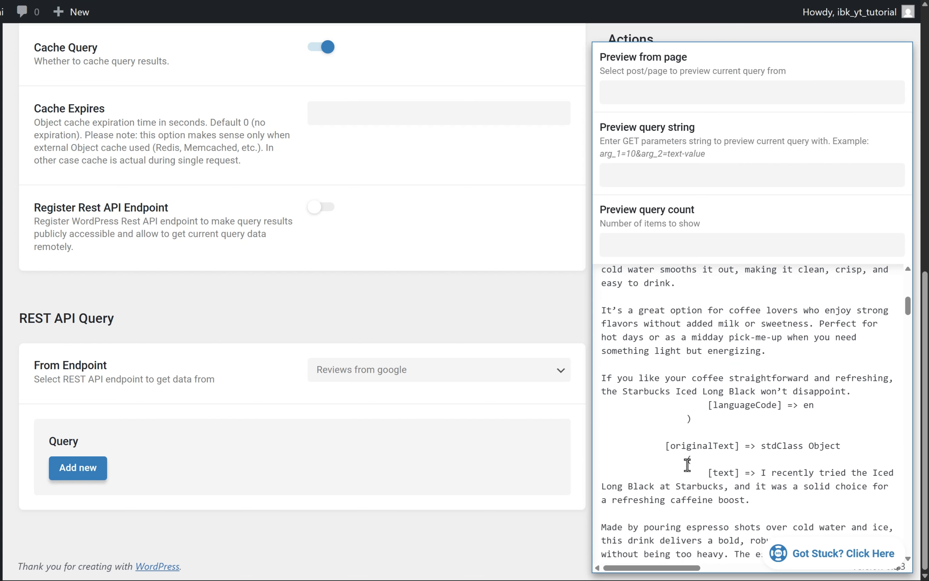
scroll(687, 464, "up", 5)
scroll(689, 467, "up", 5)
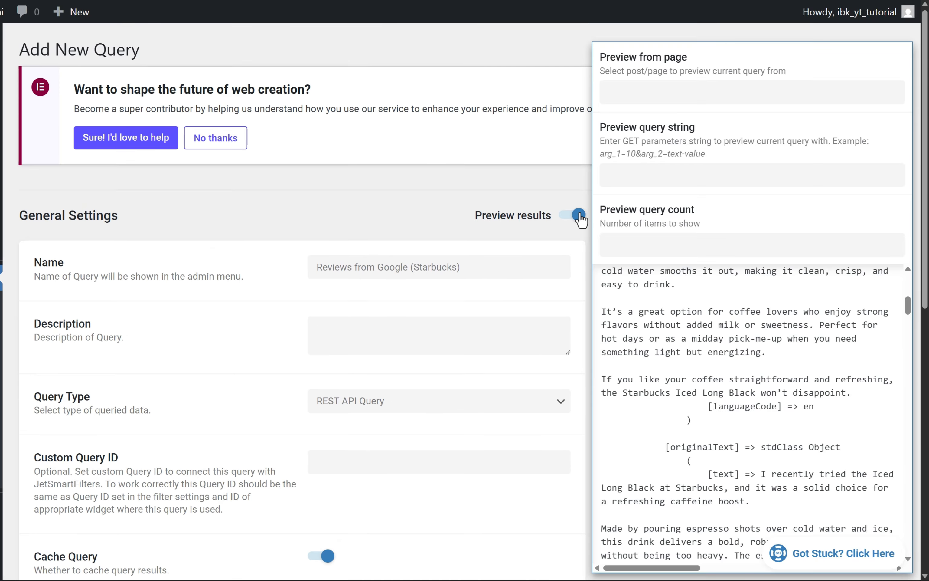
left_click(577, 214)
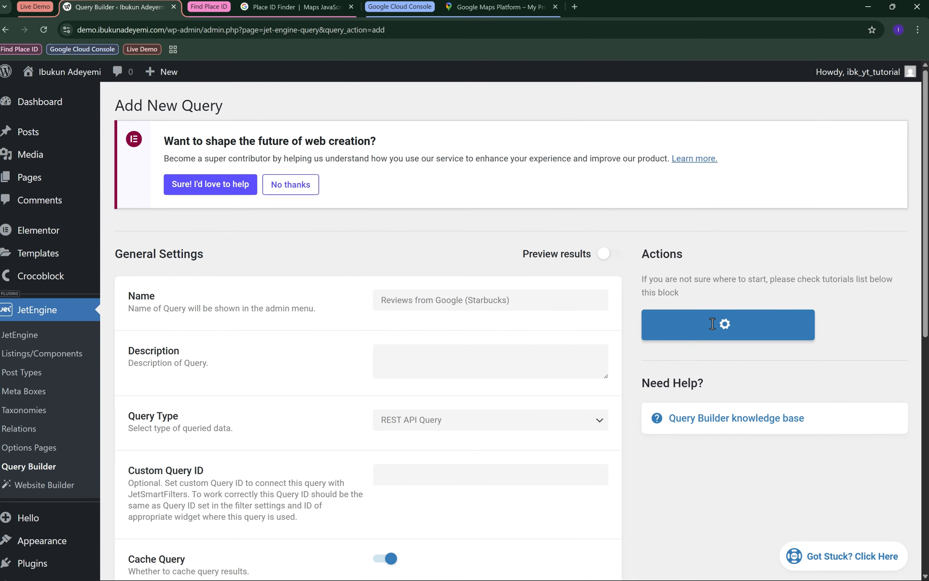
left_click(695, 307)
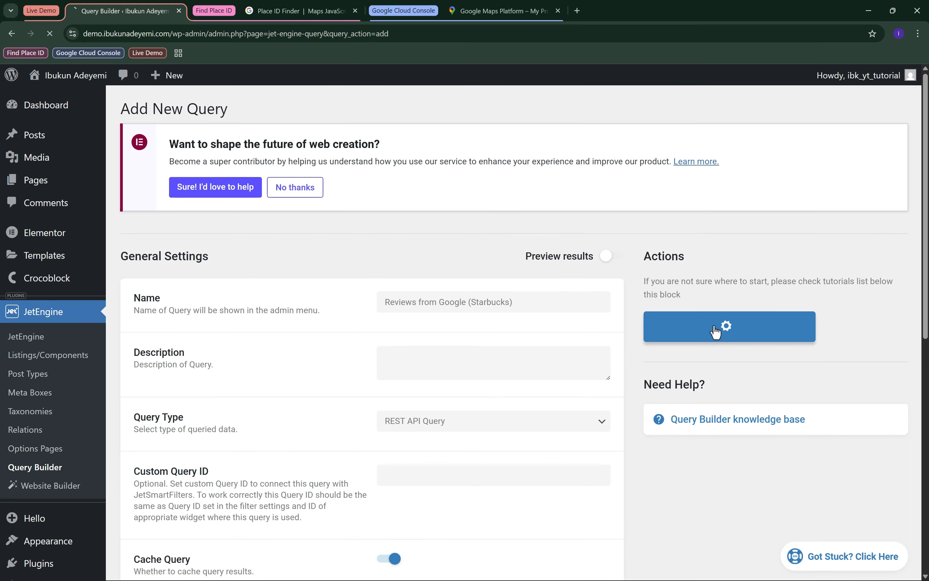
Preview the saved query's results, check the rating field, and open JetEngine's Listings/Components page in a new browser tab.
left_click(613, 256)
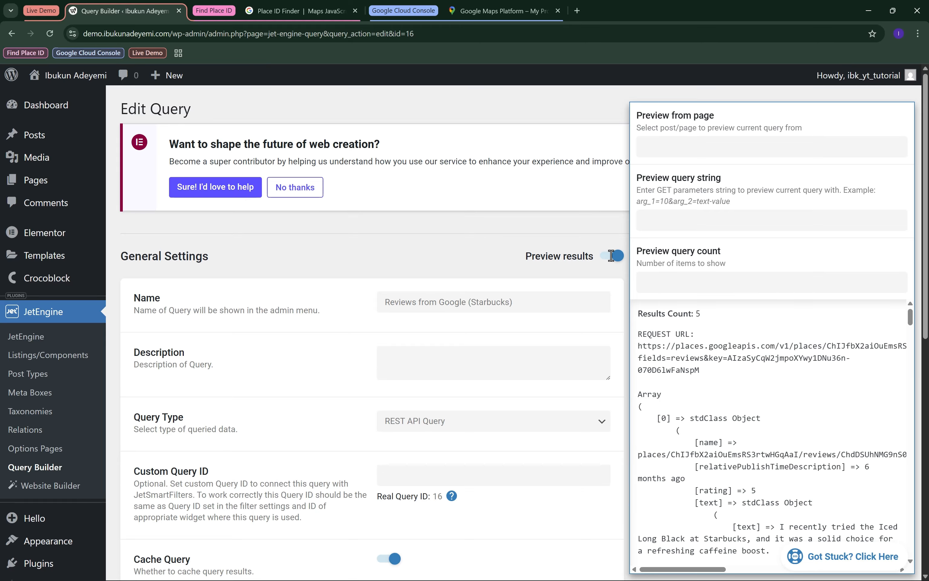
double_click(714, 455)
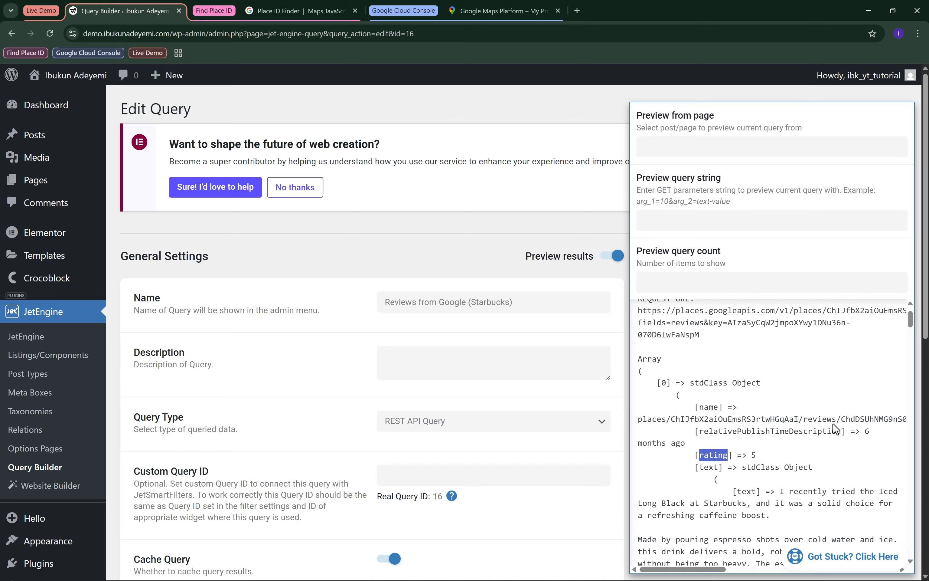
left_click(44, 353, "ctrl")
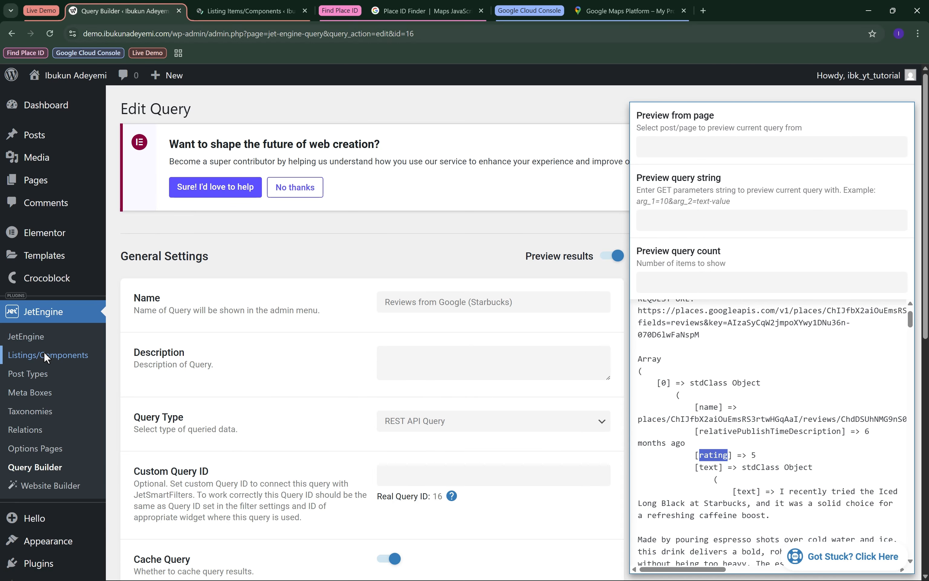
Start a new listing item sourced from Query Builder, using the query "Reviews from Google (Starbucks)".
key("ctrl+Tab")
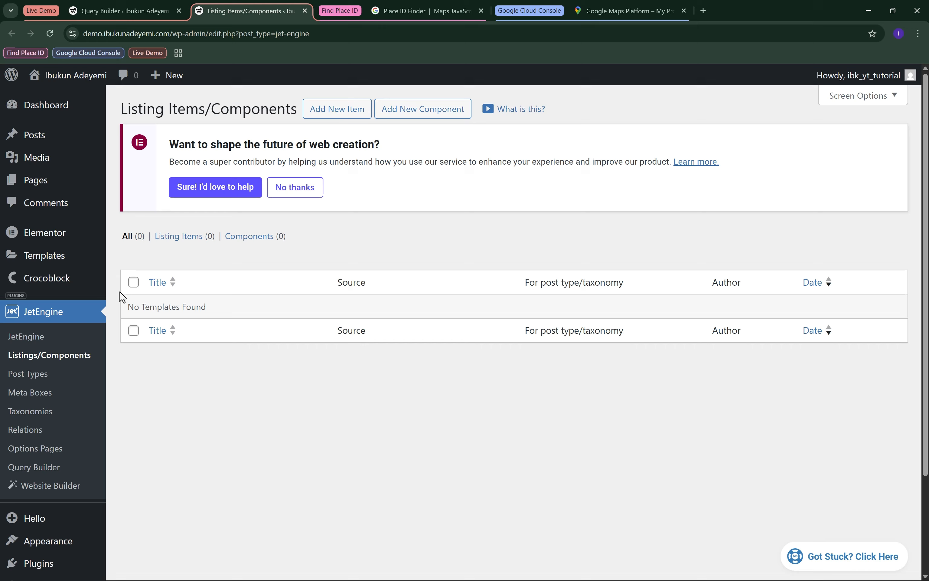
left_click(348, 115)
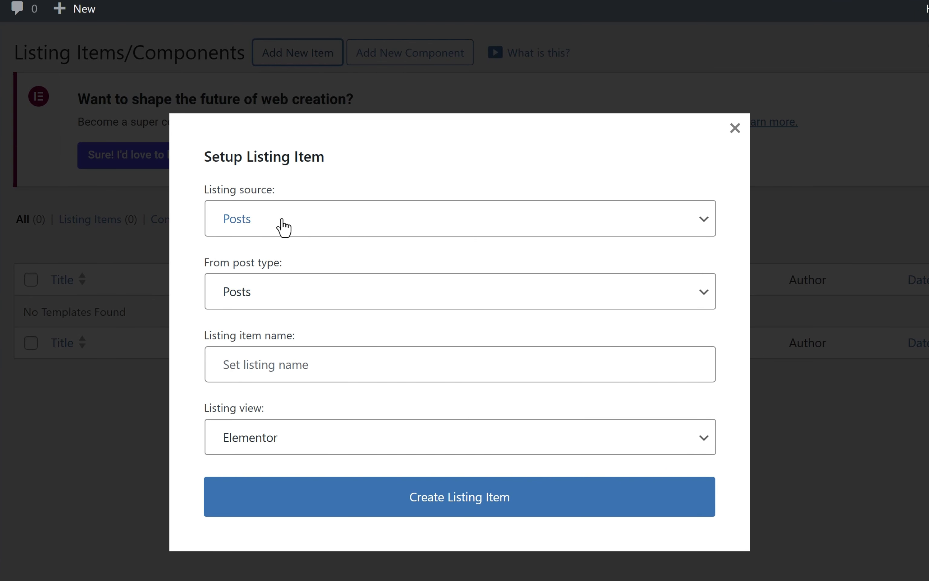
left_click(284, 229)
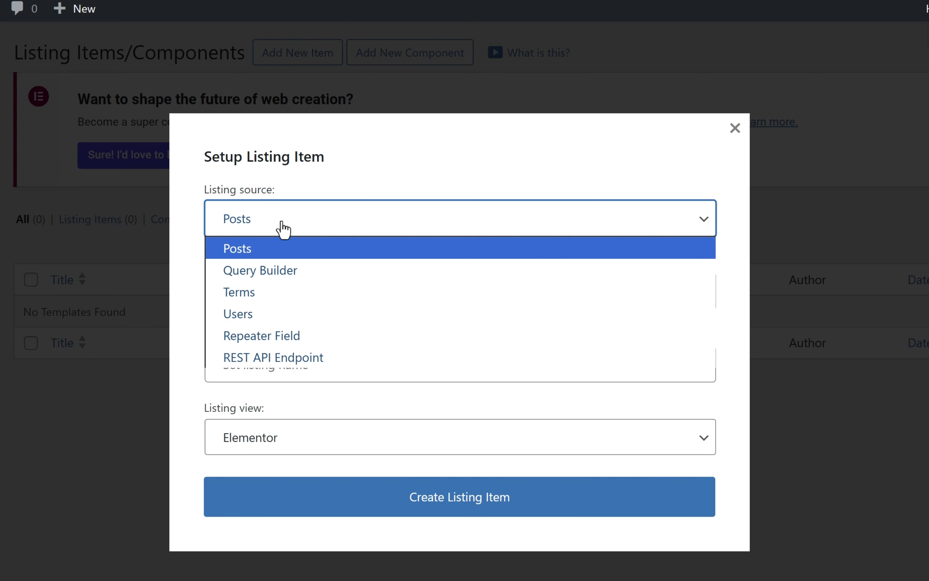
left_click(288, 273)
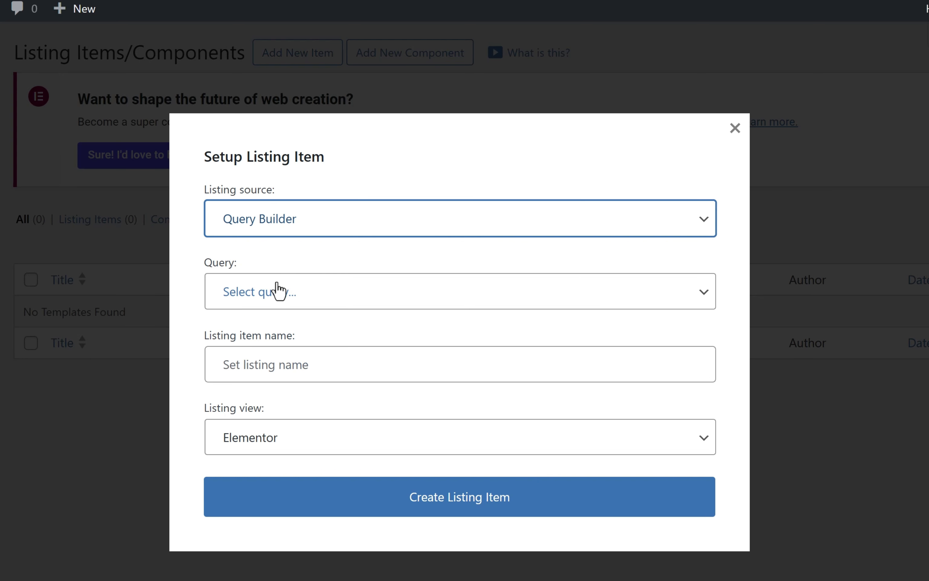
left_click(301, 301)
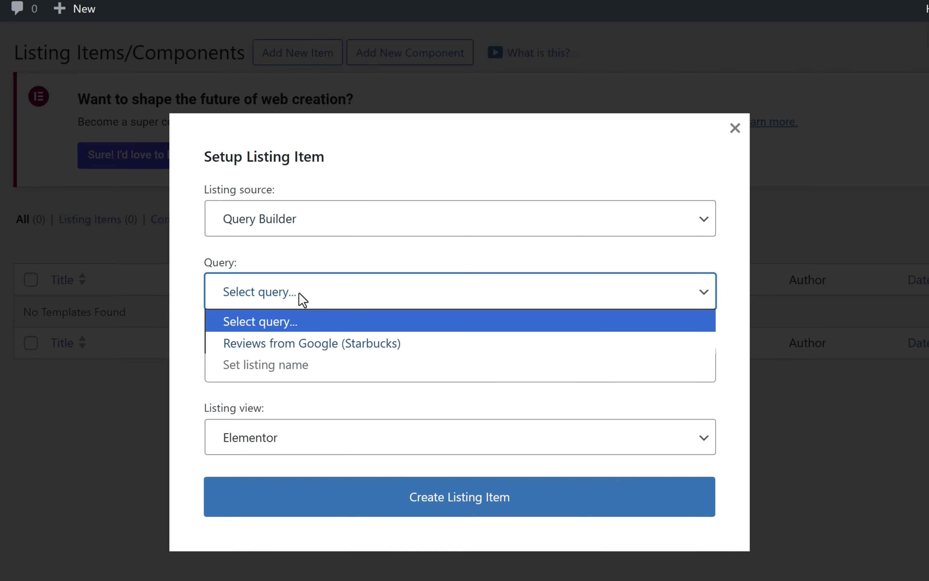
left_click(403, 345)
Name the listing item "Google reviews Listing", choose Elementor as its listing view, and create it.
left_click(328, 364)
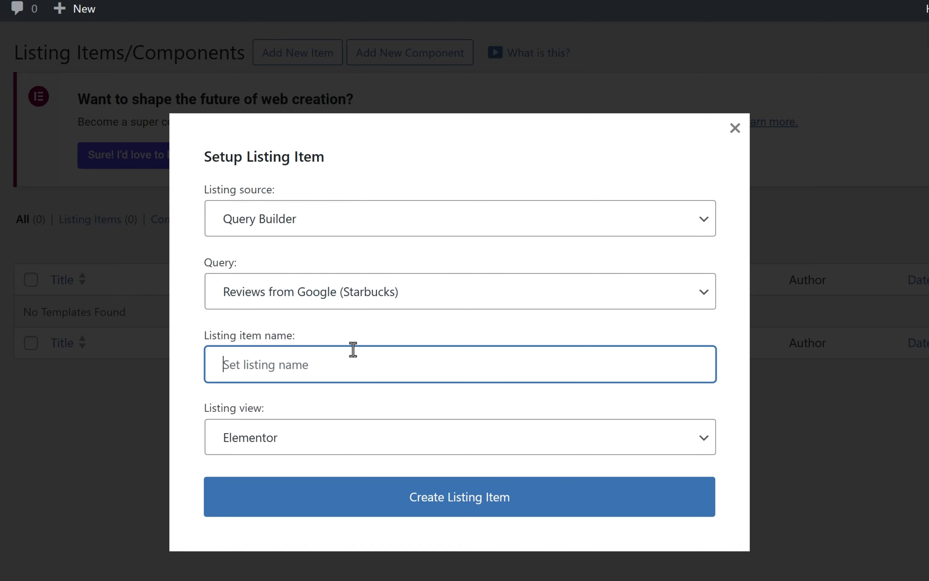
type("Google review")
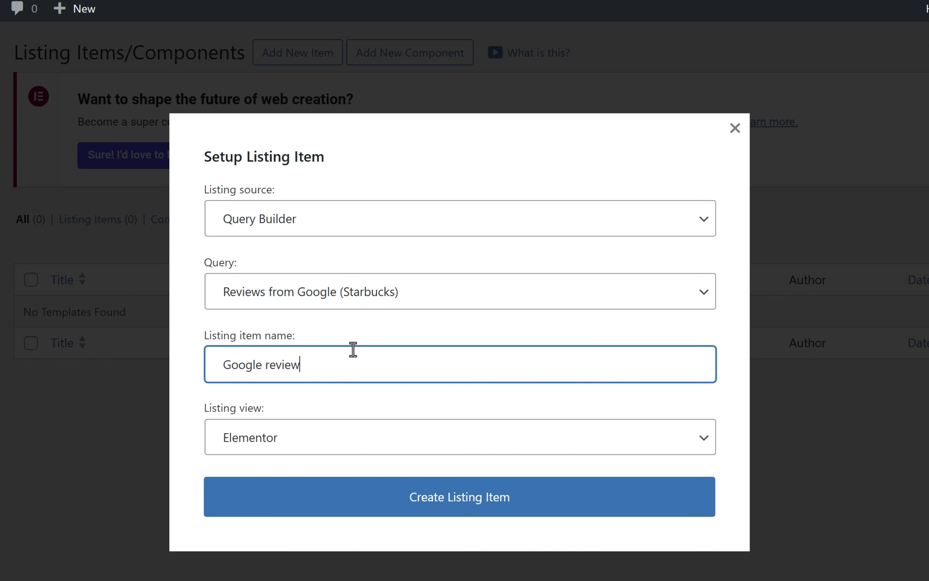
type("s Listing")
left_click(343, 447)
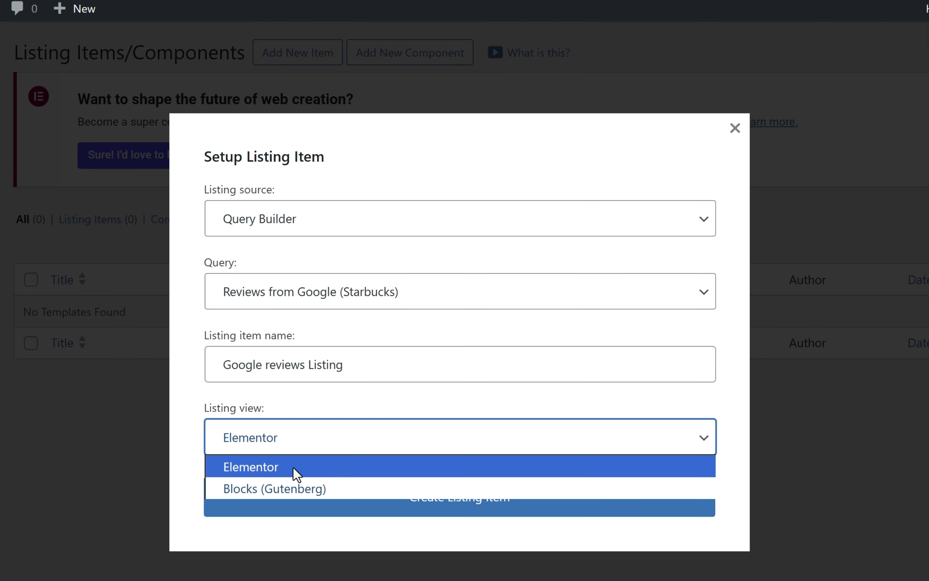
left_click(285, 470)
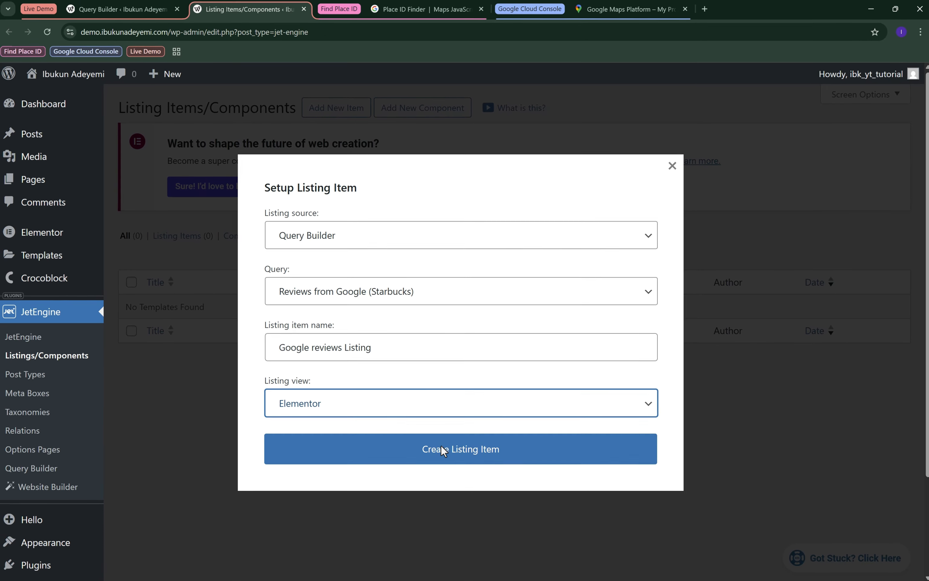
left_click(457, 450)
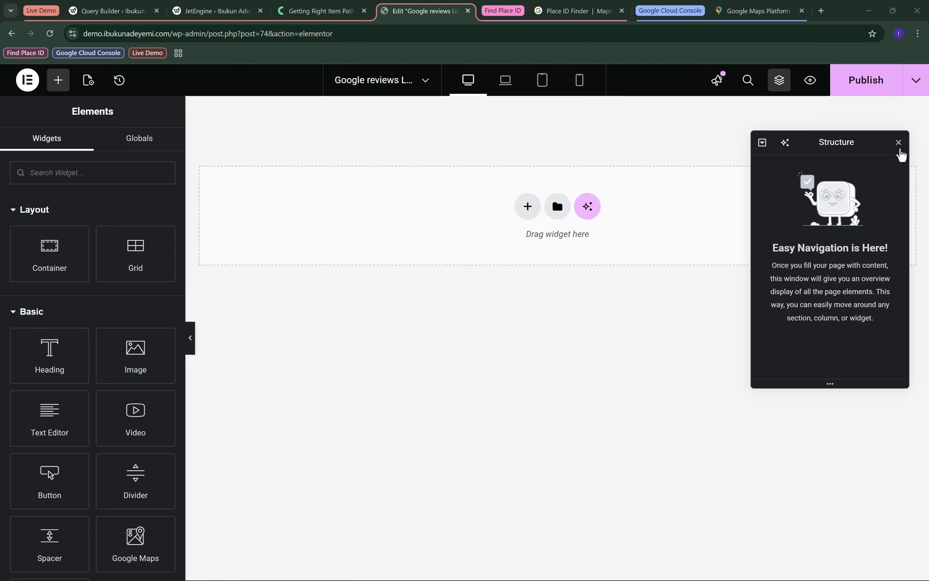
Close the Structure panel, add a Text Editor widget to the listing, and link its content to JetEngine's REST API Field dynamic tag.
left_click(898, 143)
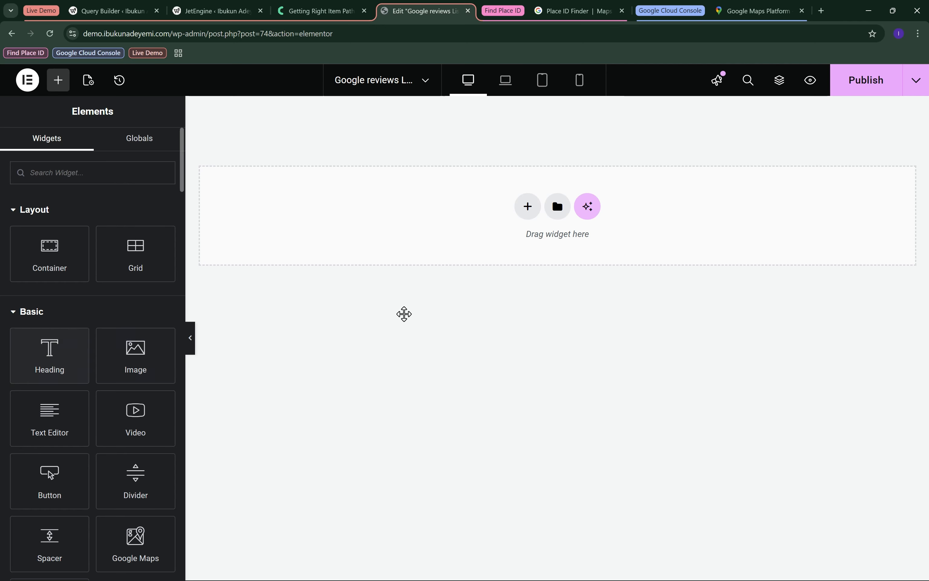
left_click_drag(56, 373, 401, 251)
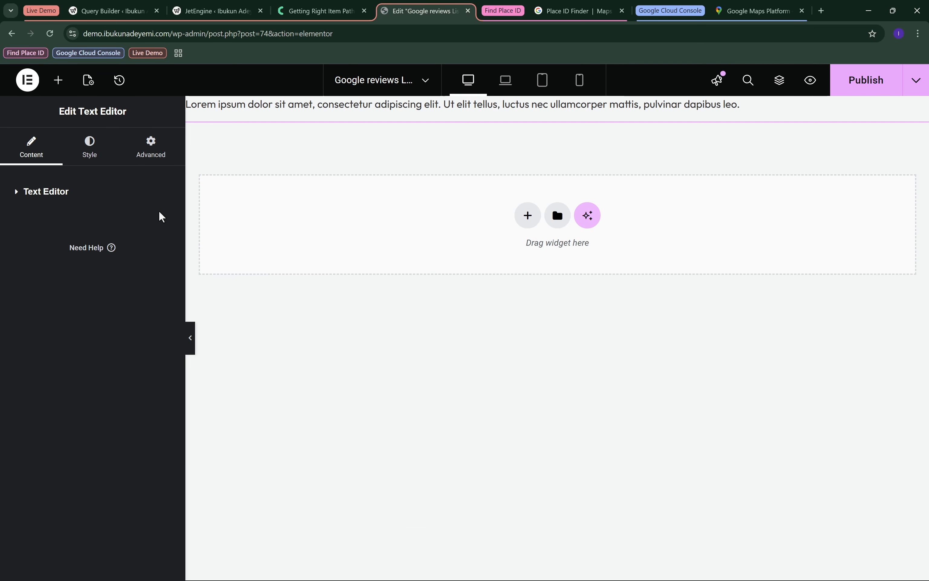
left_click(103, 198)
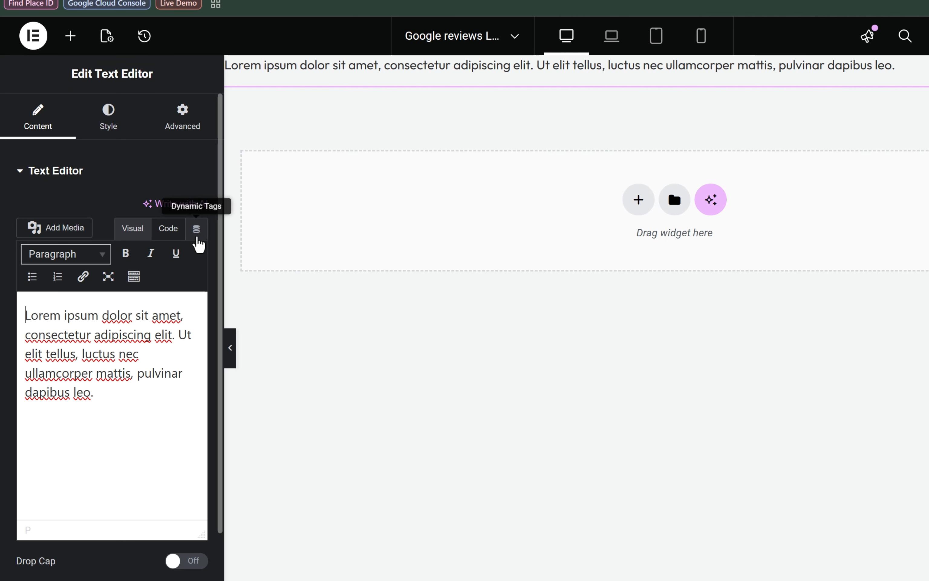
left_click(197, 243)
scroll(253, 290, "down", 3)
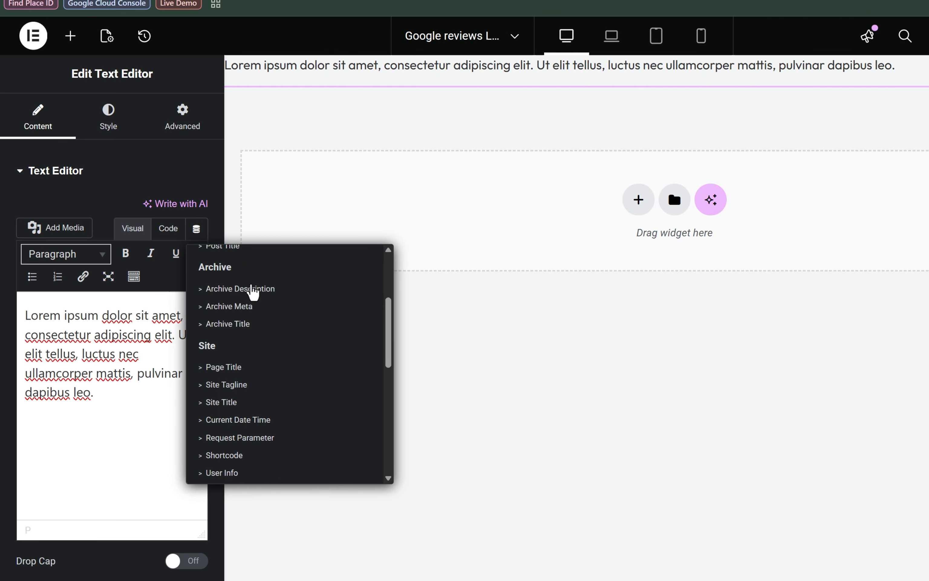
scroll(252, 290, "down", 5)
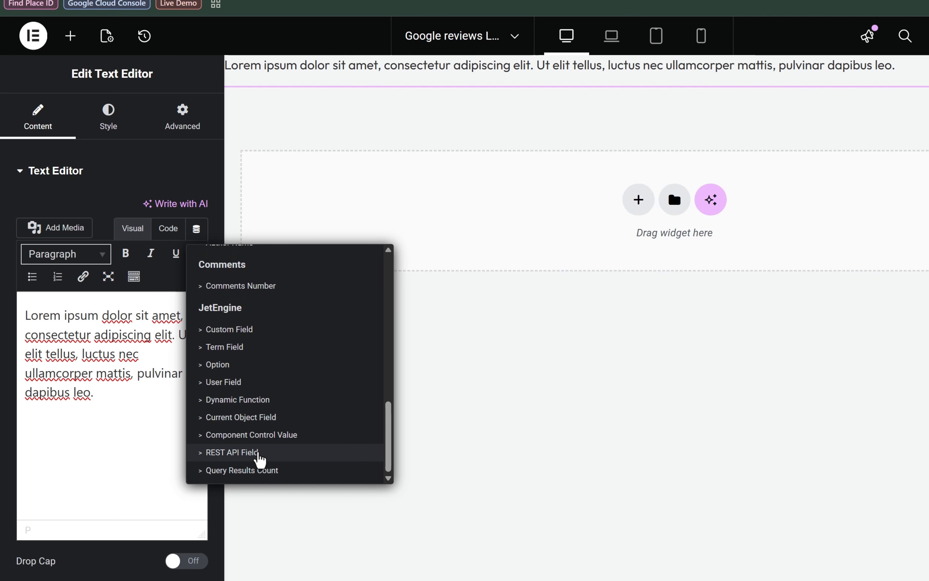
left_click(260, 453)
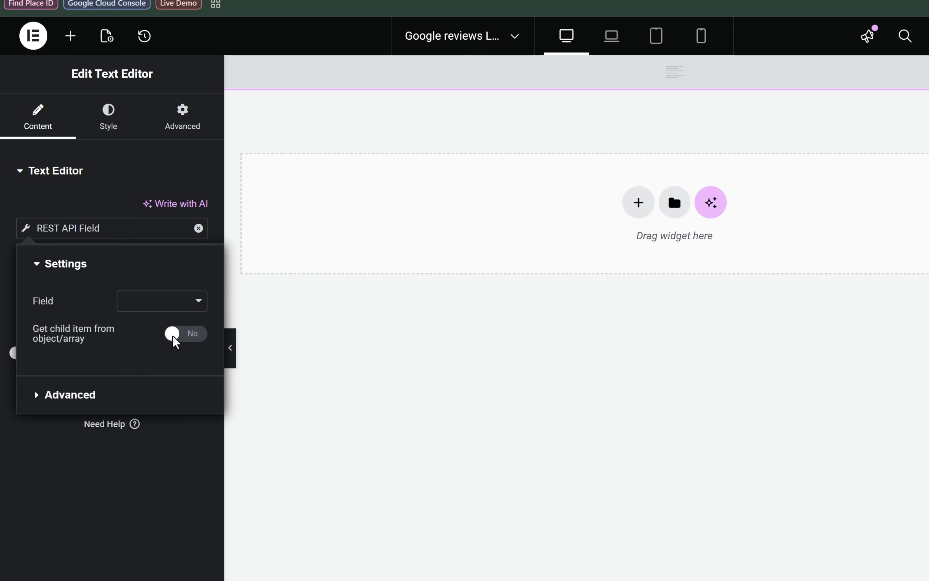
Go through the REST API fields available for the Text Editor widget's dynamic content.
left_click(152, 308)
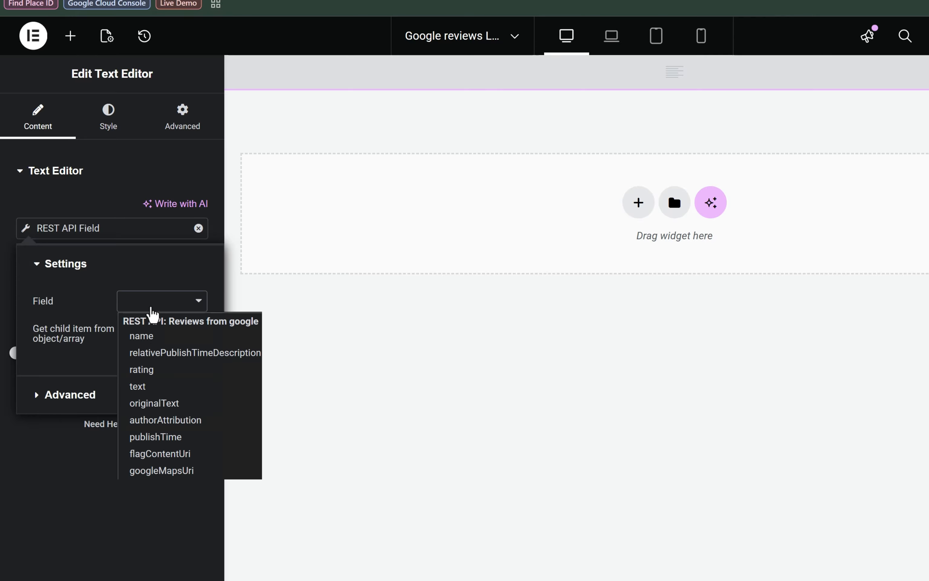
left_click(158, 308)
left_click(159, 312)
key("Down")
key("Down")
key("Down")
key("Down")
key("Down")
key("Down")
key("Down")
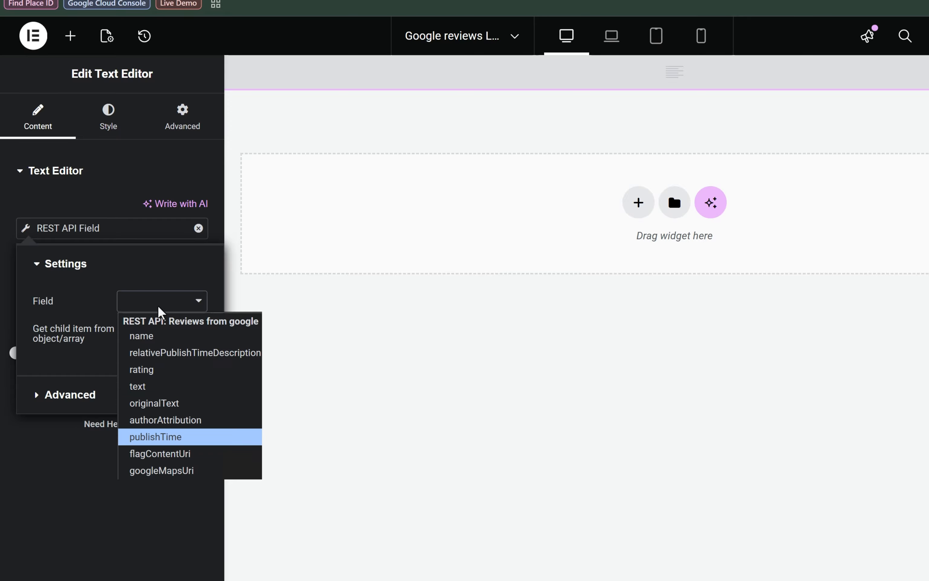
key("Up")
key("Down")
key("Down")
key("Down")
key("Up")
key("Up")
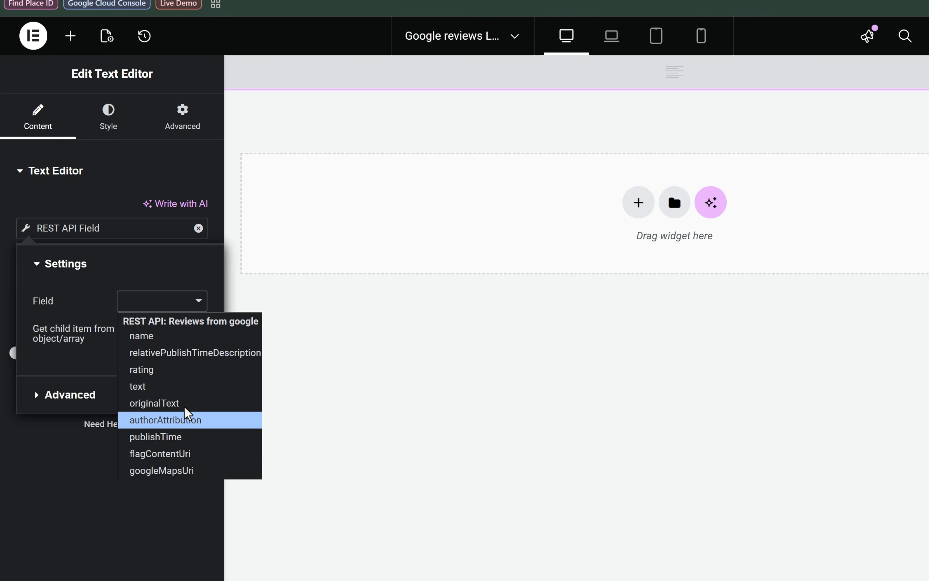
Compare the rating and text entries of the first review in the query preview to see which holds a nested object.
left_click(144, 17)
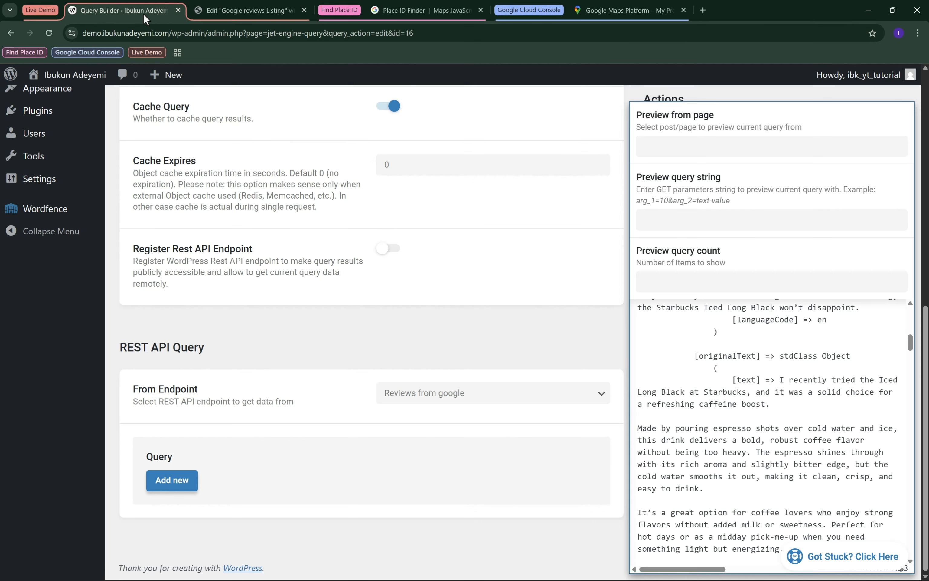
scroll(703, 365, "up", 2)
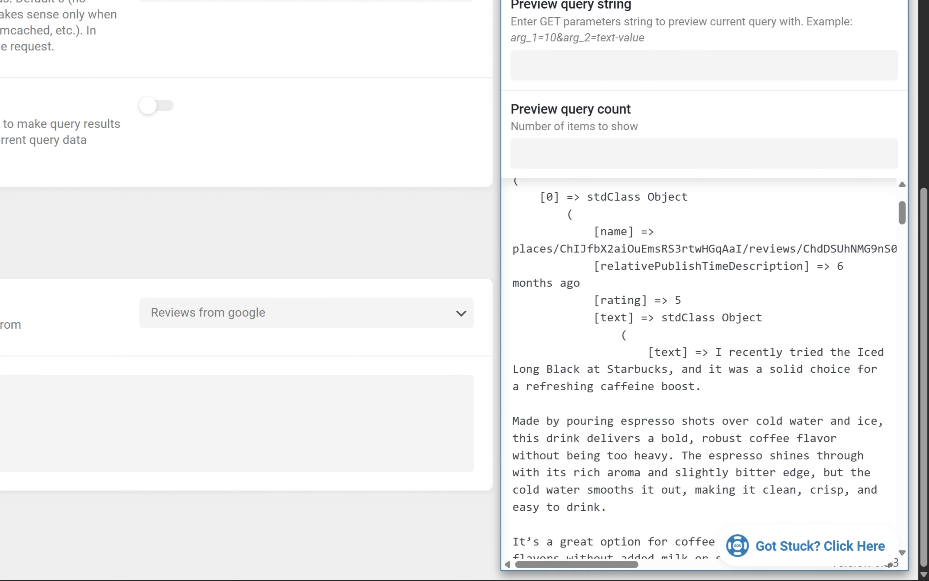
double_click(622, 304)
double_click(678, 302)
double_click(610, 318)
double_click(670, 318)
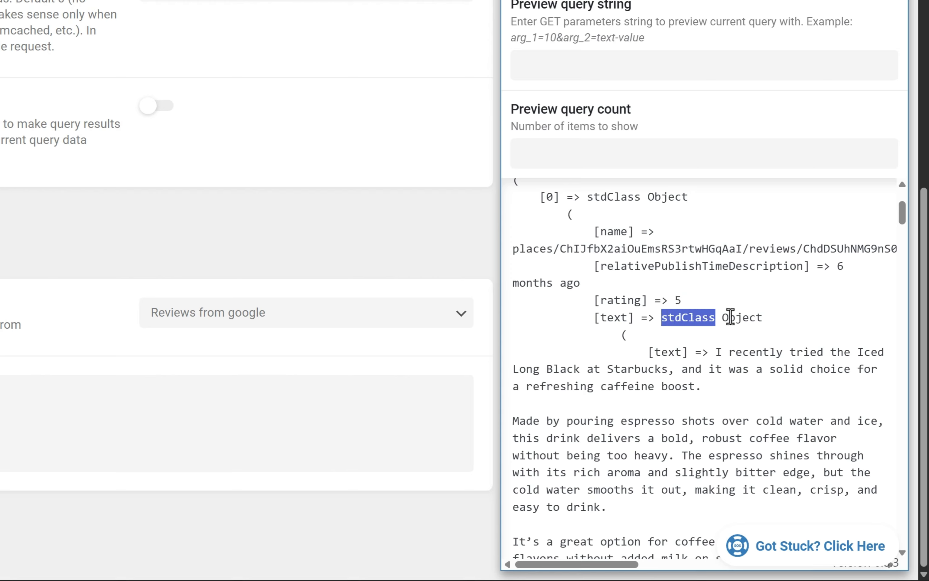
left_click_drag(730, 318, 773, 316)
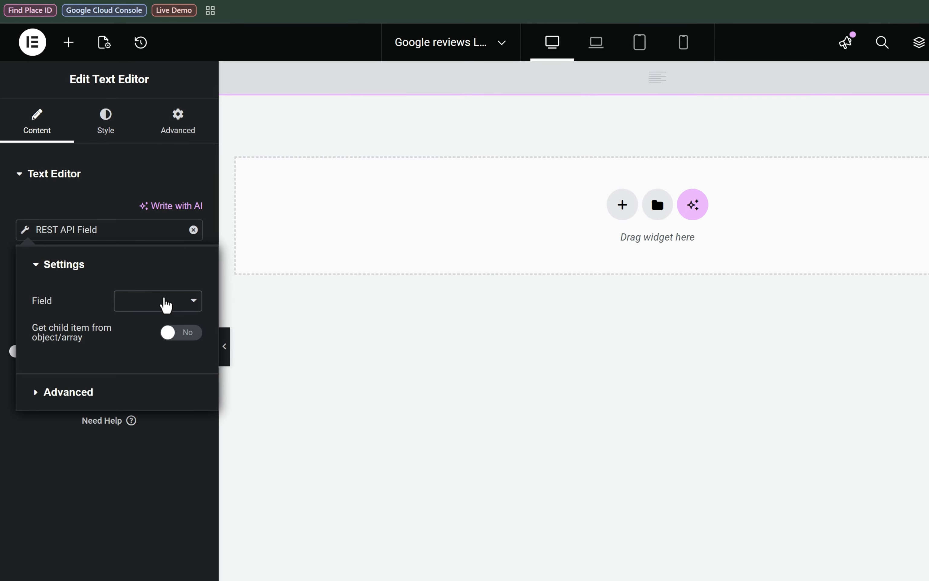
Set the Text Editor's REST API field to text and have it fetch the nested child item named text.
left_click(145, 302)
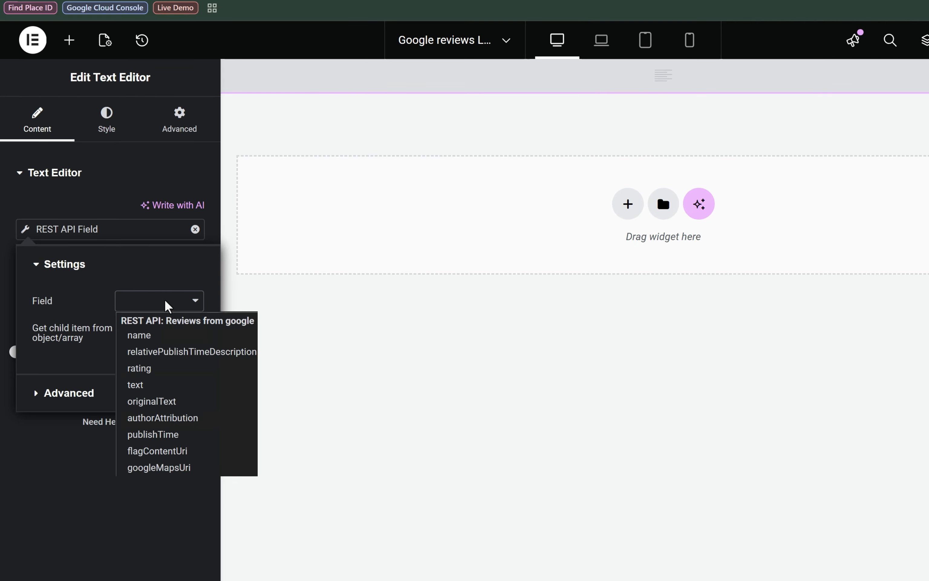
left_click(170, 385)
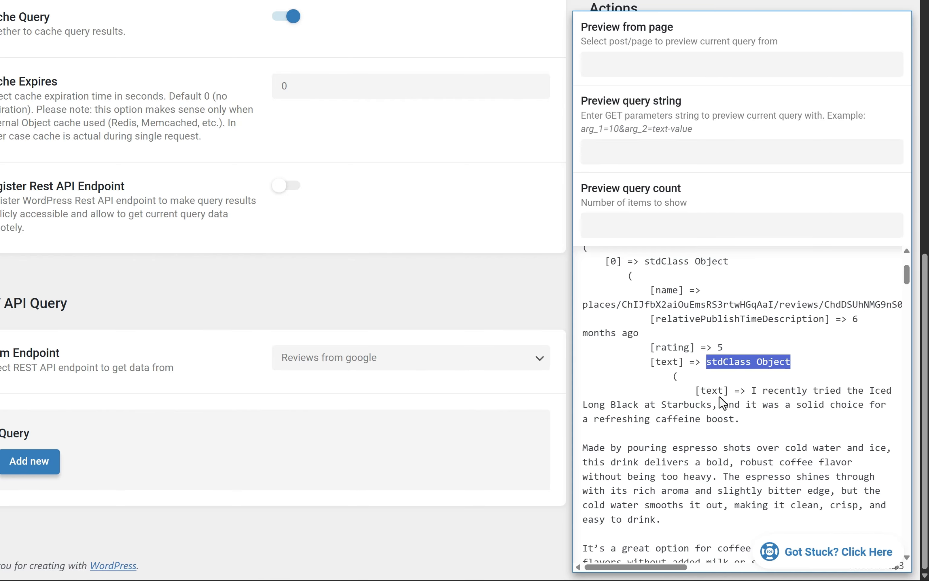
double_click(659, 361)
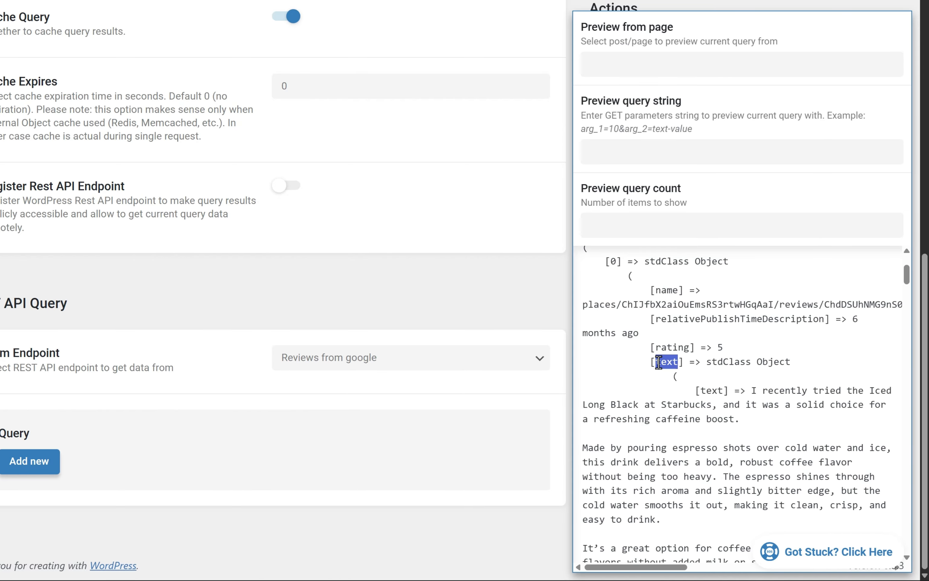
double_click(715, 391)
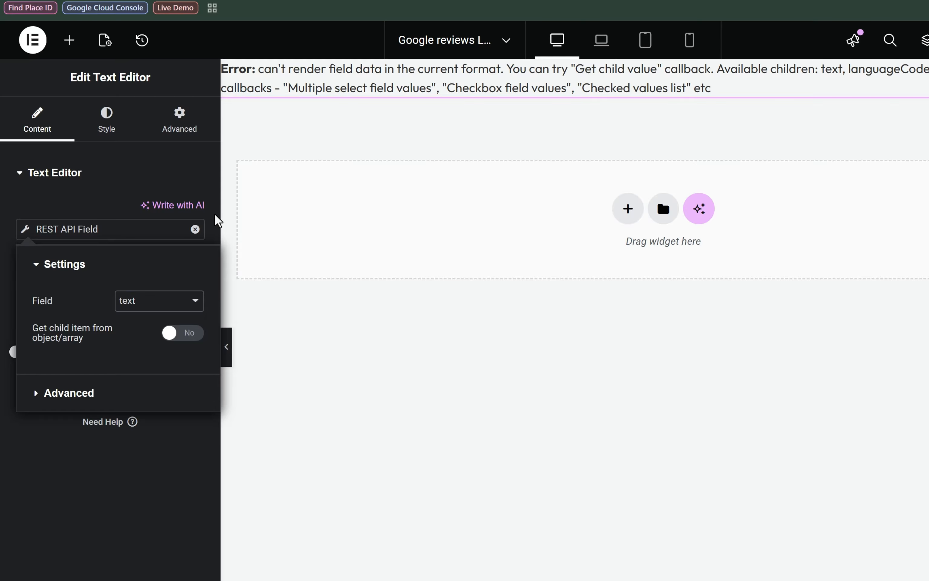
left_click(177, 334)
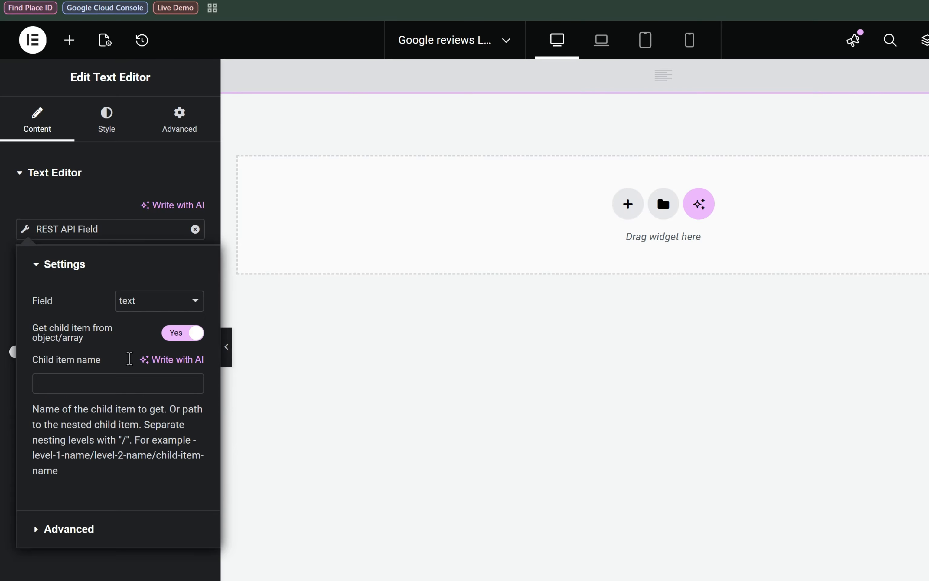
left_click(108, 382)
type("text")
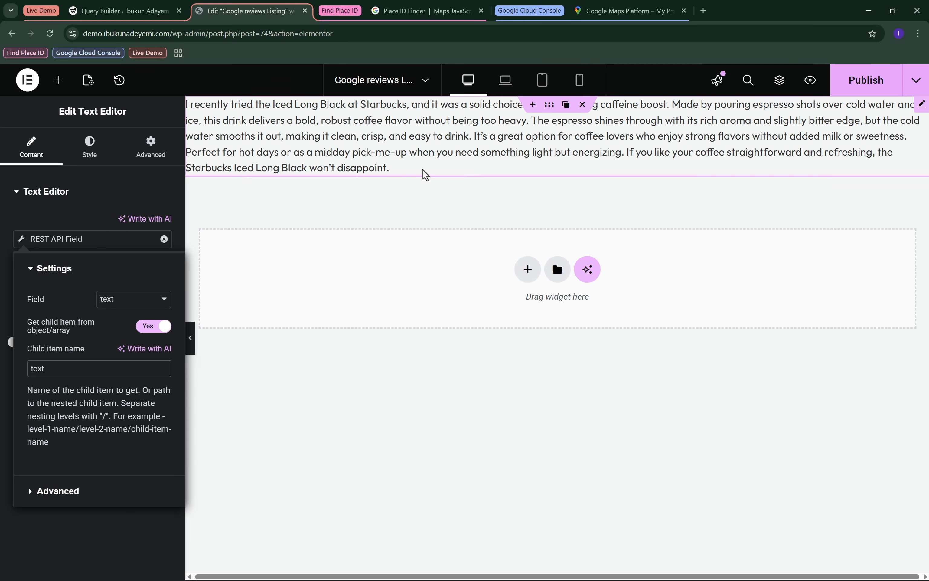
left_click(116, 541)
Add a Heading widget below the review text and link its title to JetEngine's REST API Field dynamic tag.
left_click(59, 82)
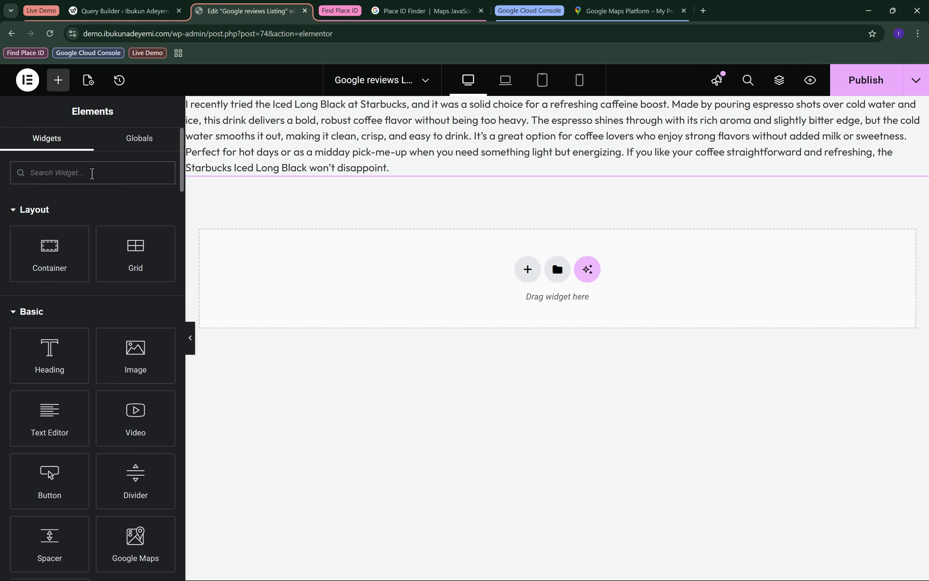
left_click_drag(60, 362, 503, 165)
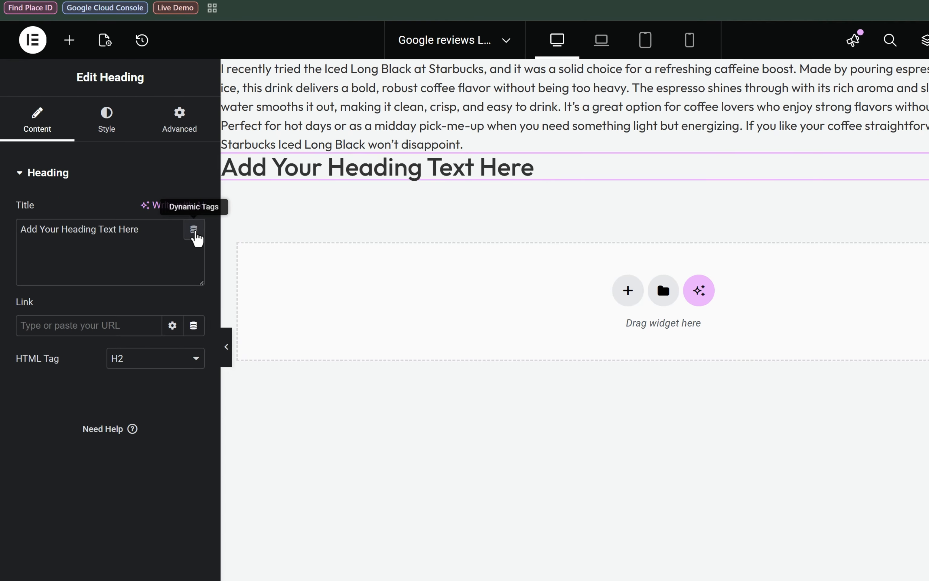
left_click(195, 230)
scroll(150, 378, "down", 5)
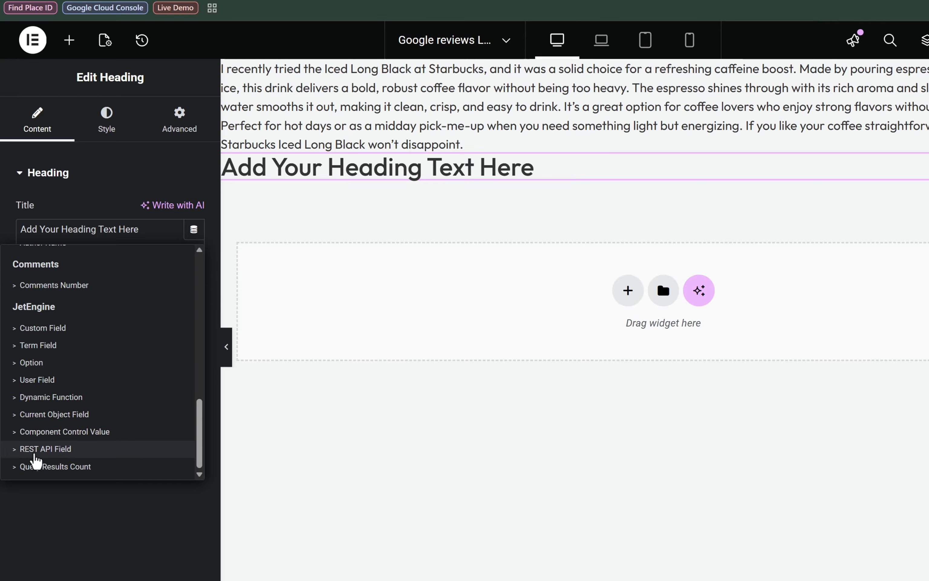
left_click(36, 455)
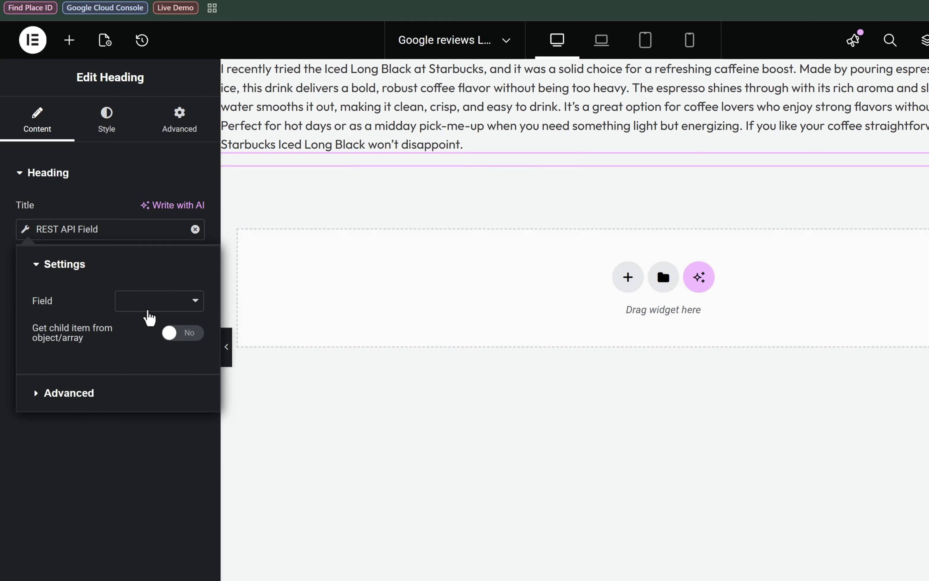
Go through the heading's available REST API fields and the first review in the query preview to locate the entry holding the author's name.
left_click(149, 307)
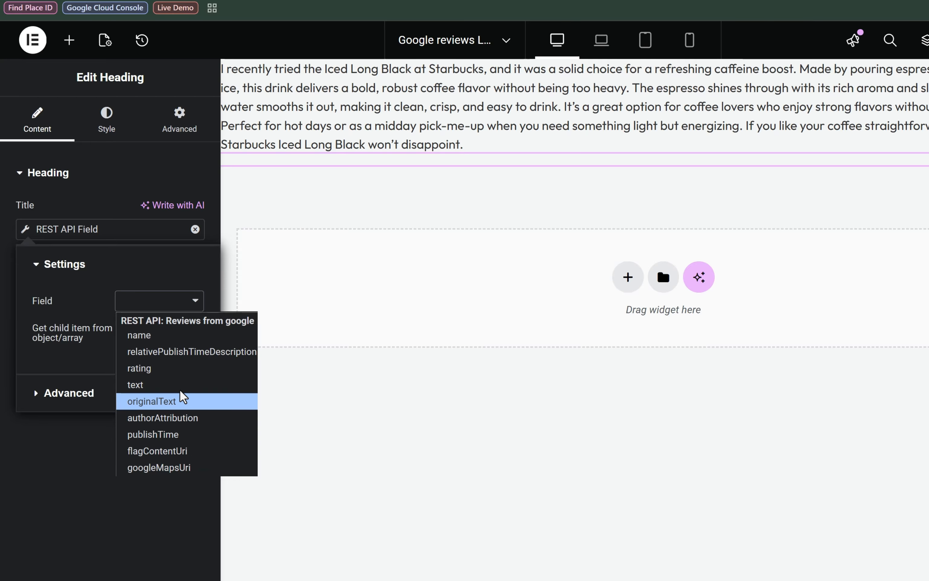
key("Down")
key("Down")
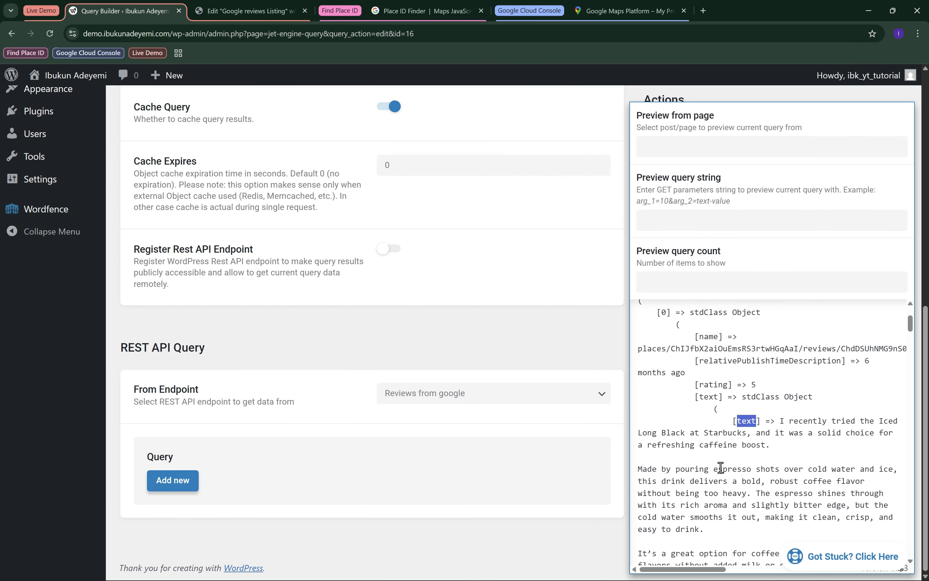
scroll(797, 487, "down", 5)
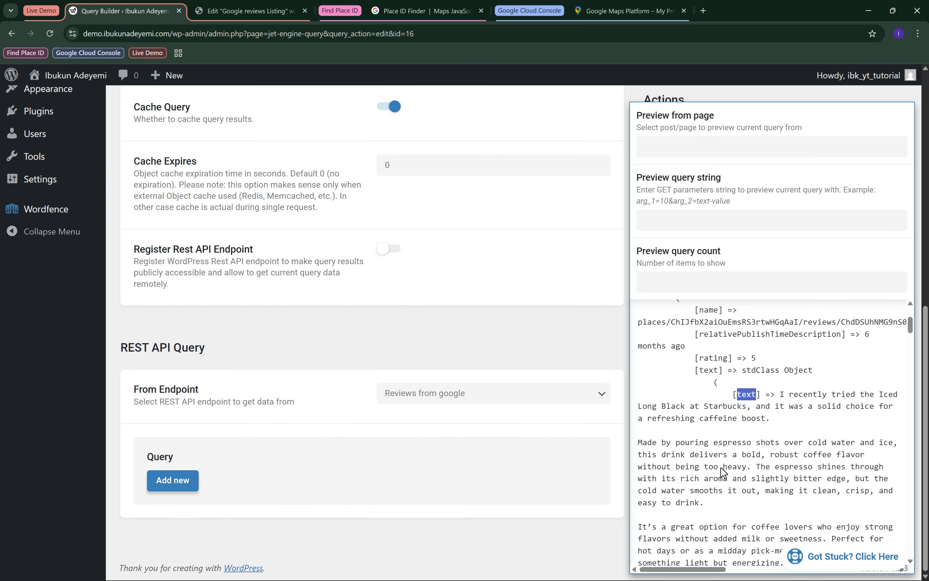
scroll(720, 467, "down", 8)
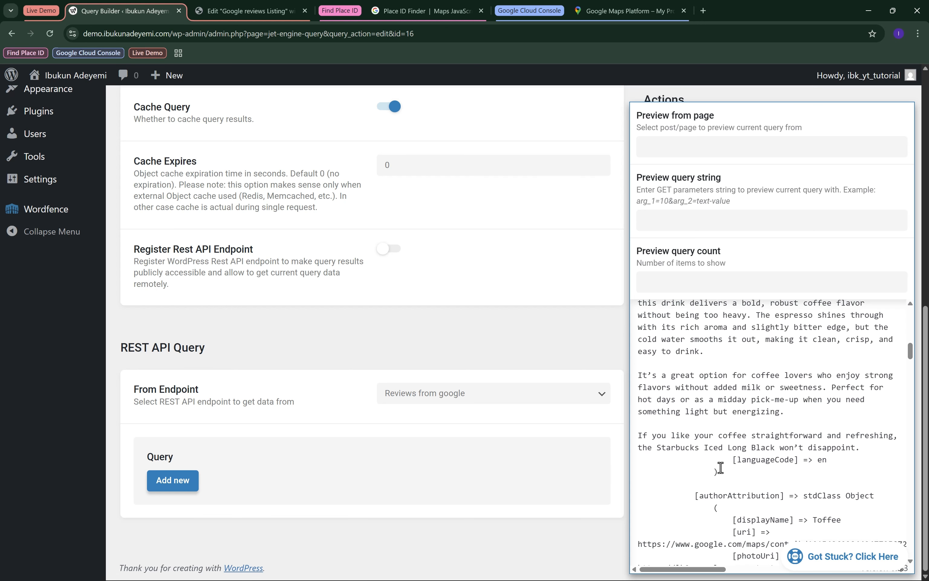
scroll(720, 467, "down", 2)
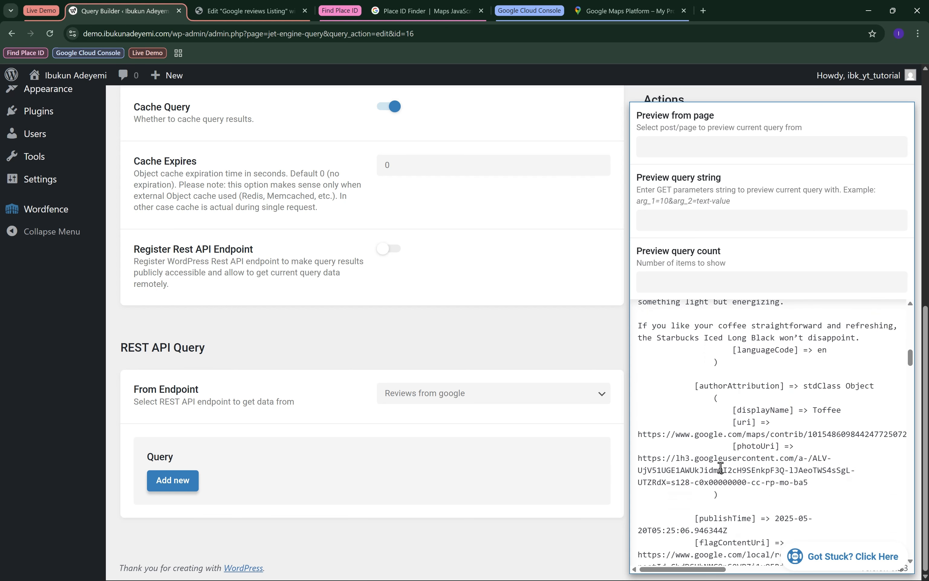
double_click(765, 411)
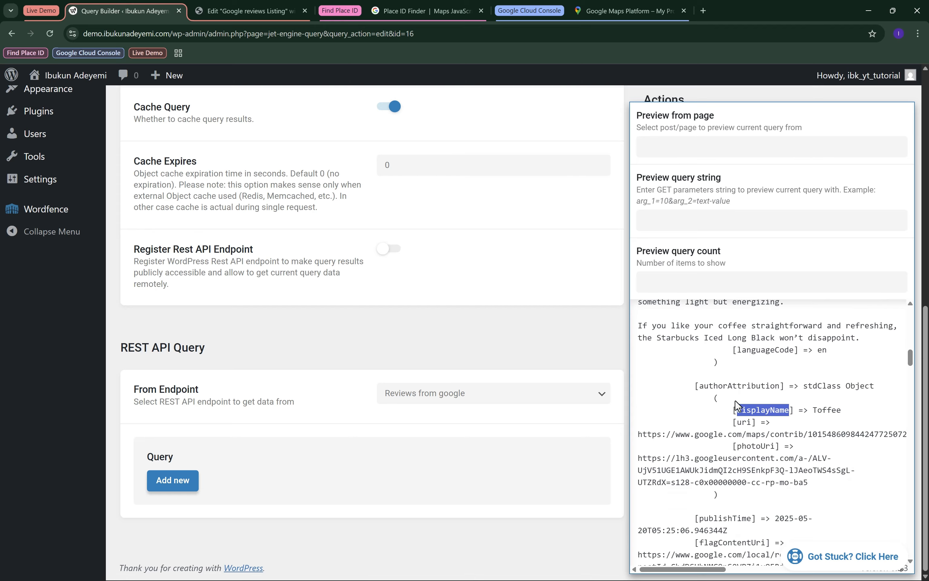
left_click_drag(700, 386, 781, 389)
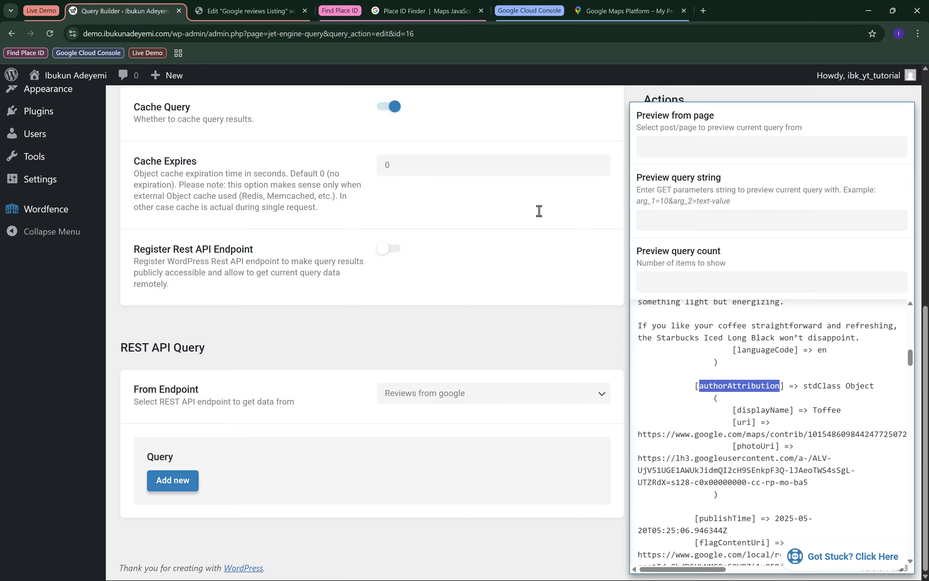
Set the Heading's REST API field to authorAttribution and enable getting a child item from the object.
left_click(258, 7)
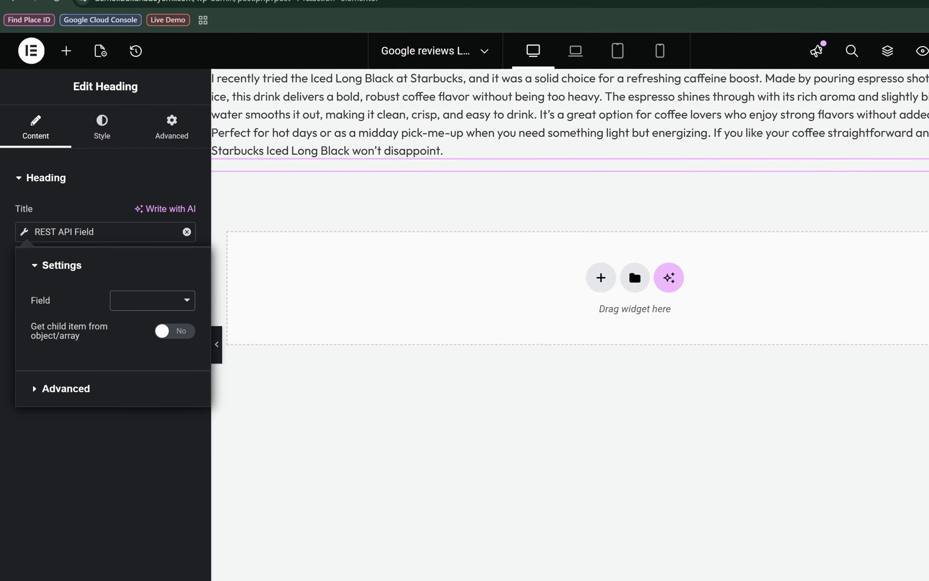
left_click(161, 307)
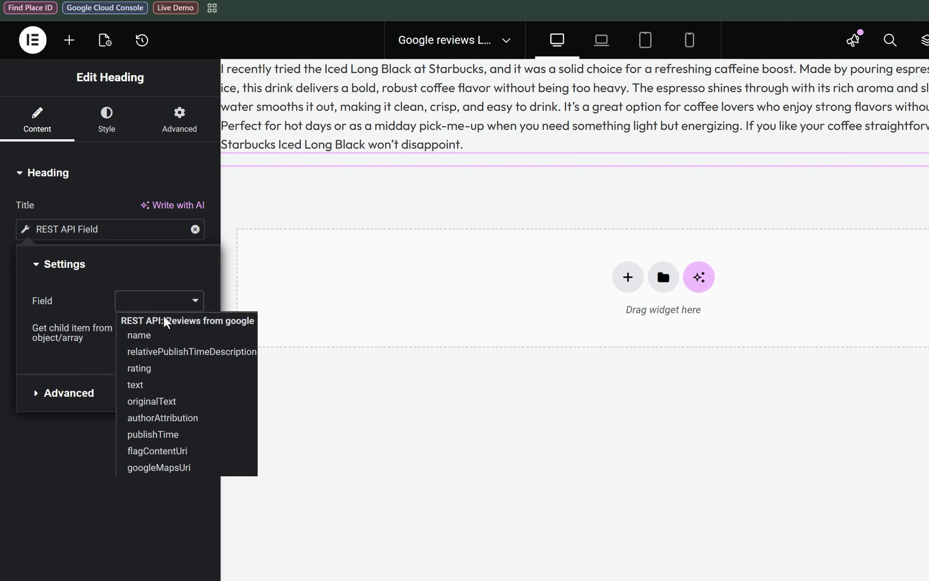
left_click(191, 421)
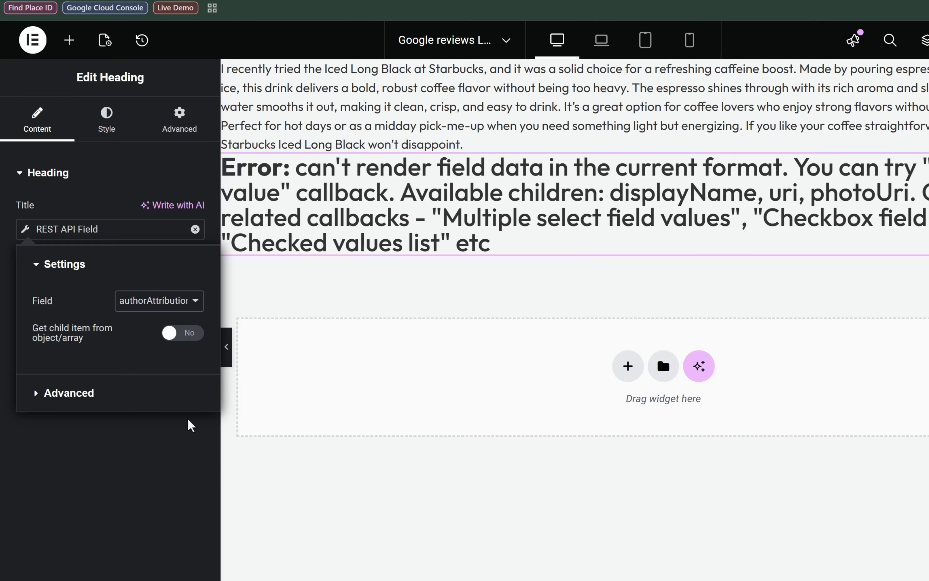
left_click(173, 333)
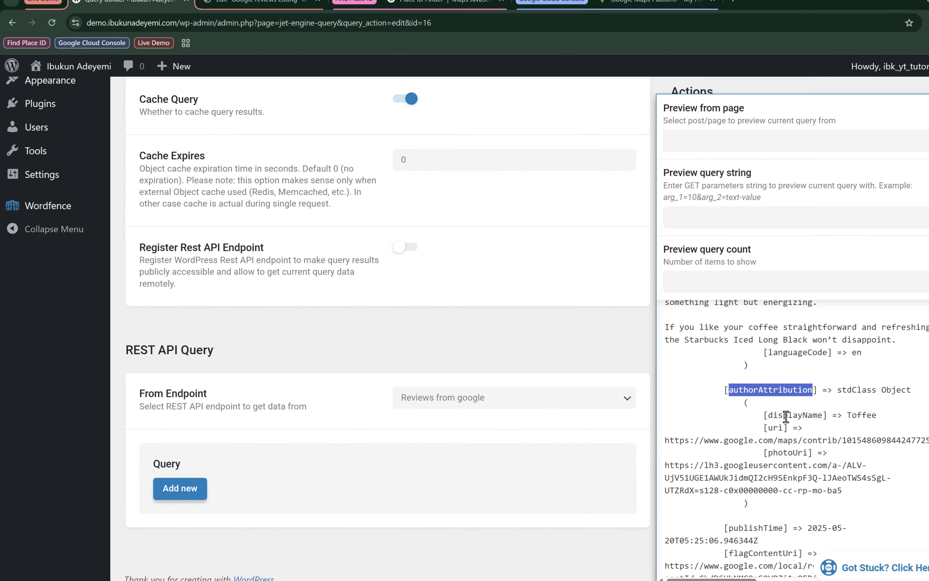
Copy the displayName key from the query preview into the heading's child item name, and set the heading's HTML tag to span.
double_click(895, 432)
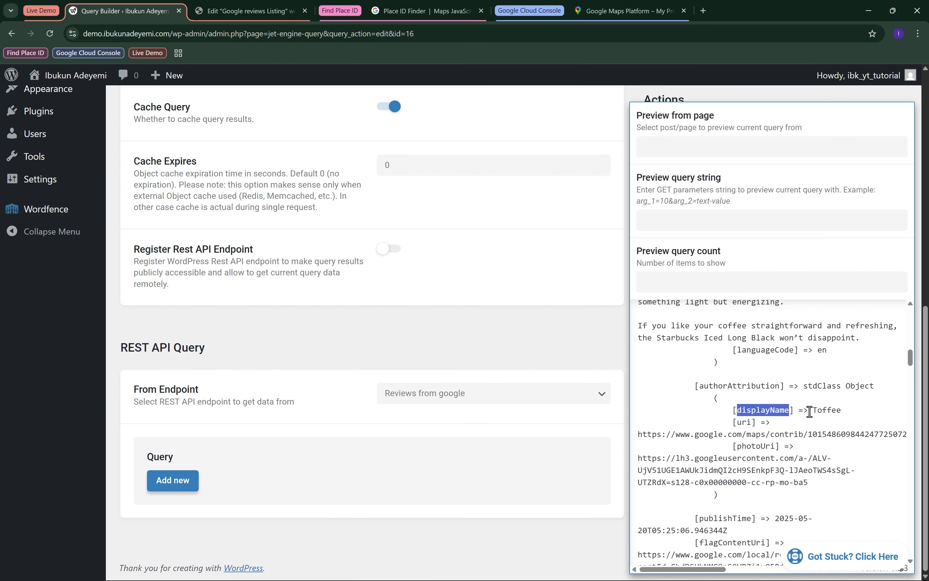
right_click(778, 410)
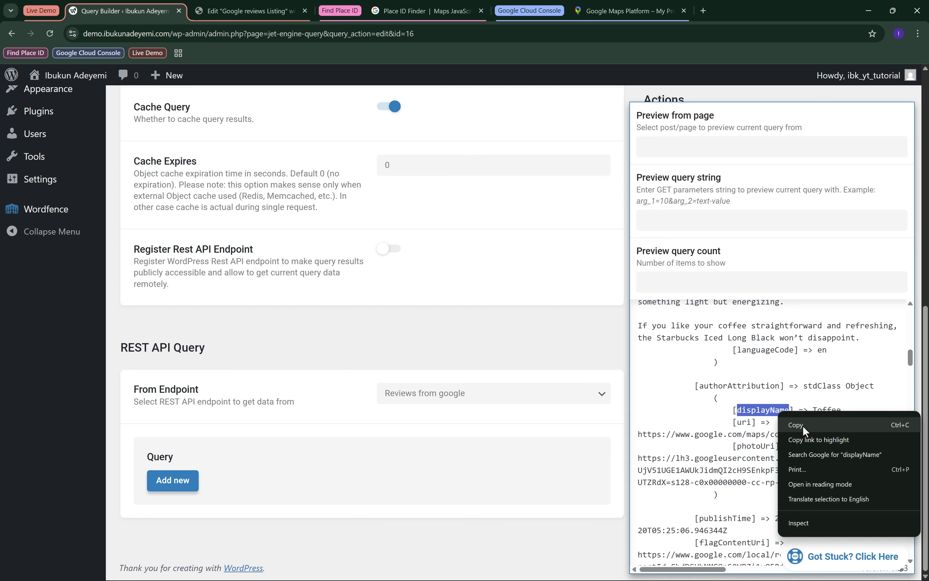
left_click(796, 425)
left_click(250, 11)
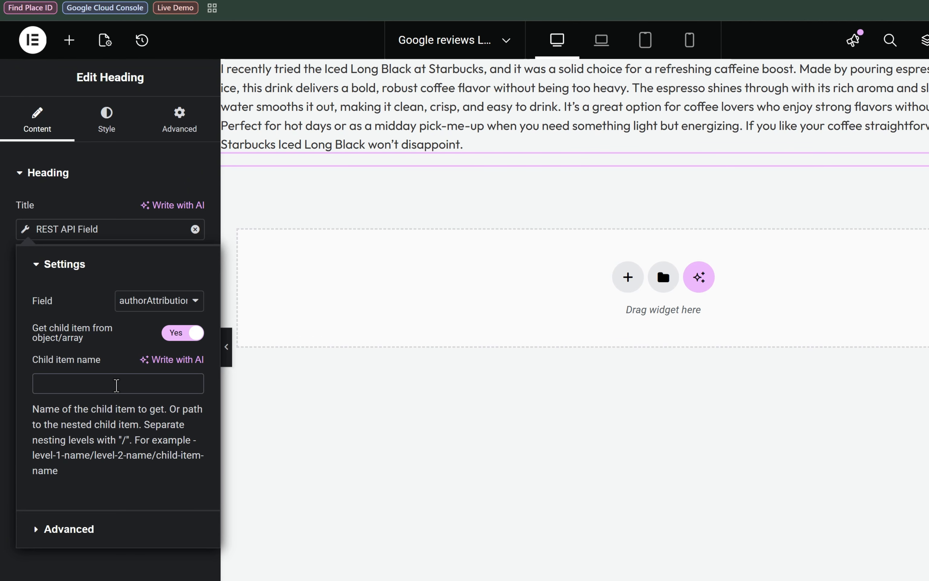
key("ctrl+v")
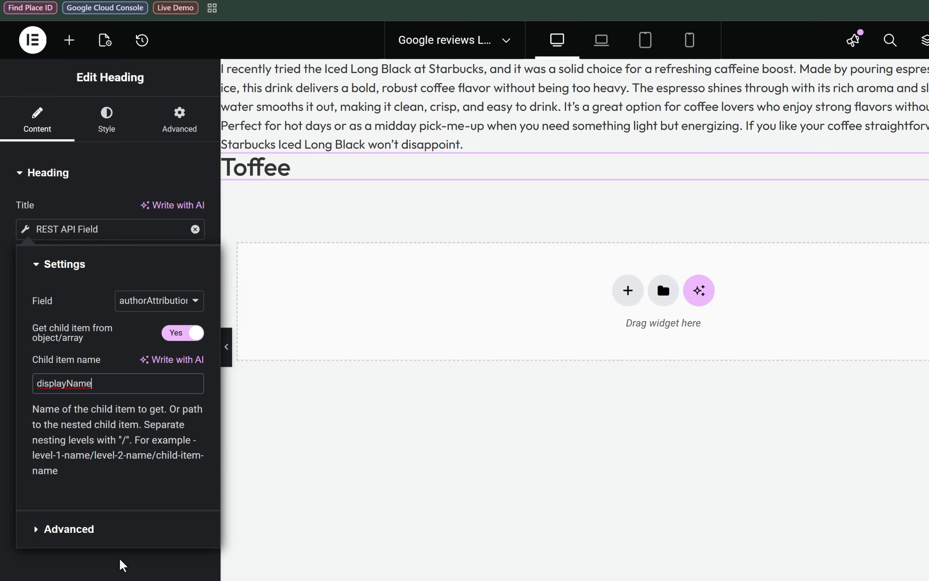
left_click(122, 572)
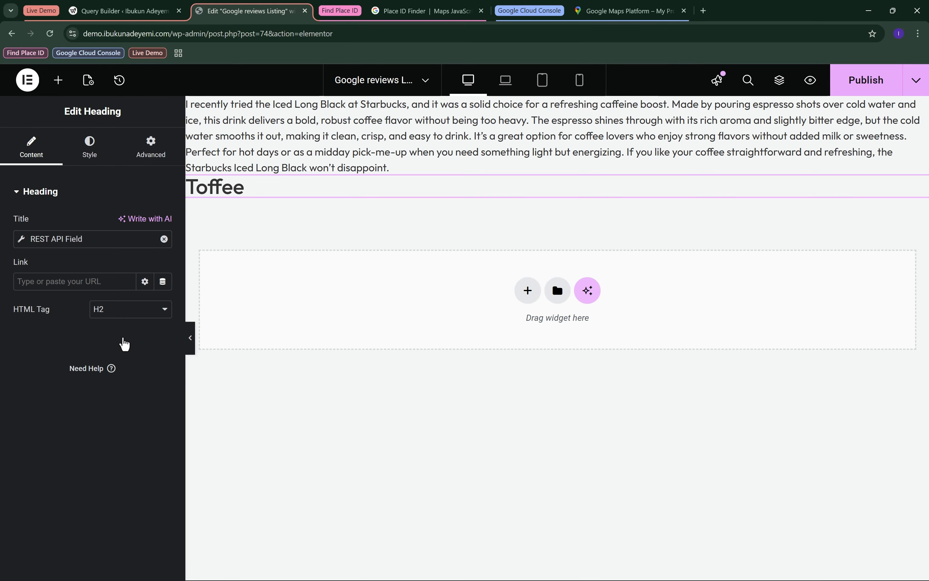
left_click(127, 314)
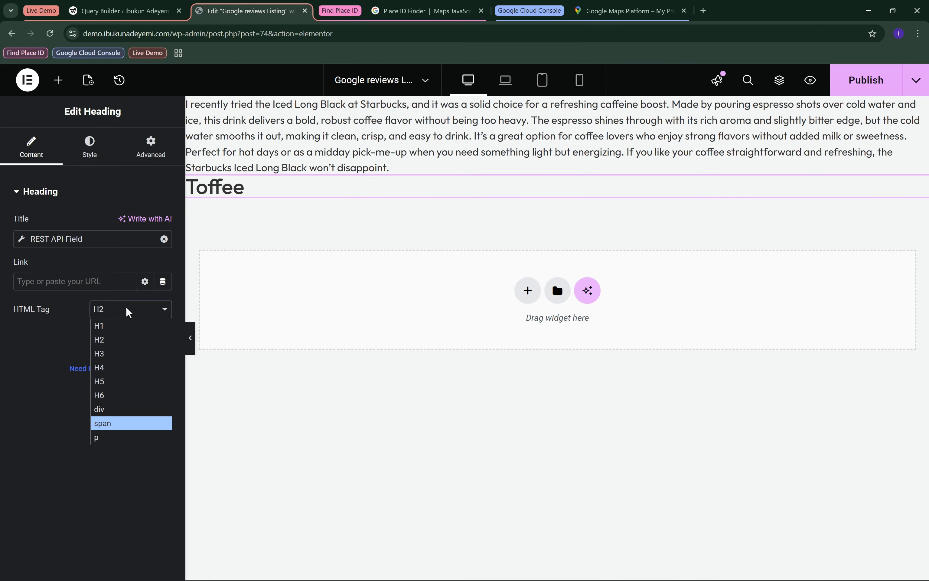
left_click(119, 424)
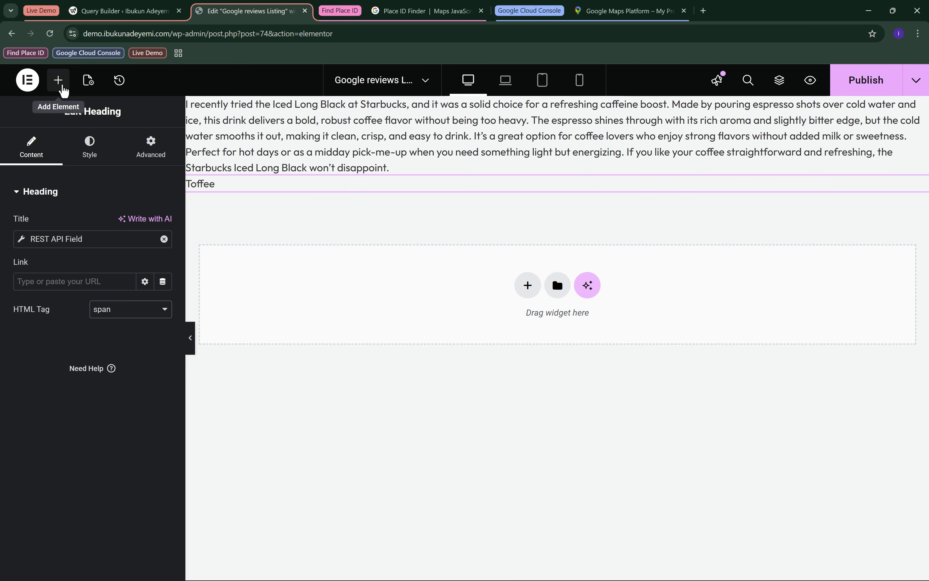
Find the Rating widget and add it below the author name heading.
left_click(58, 81)
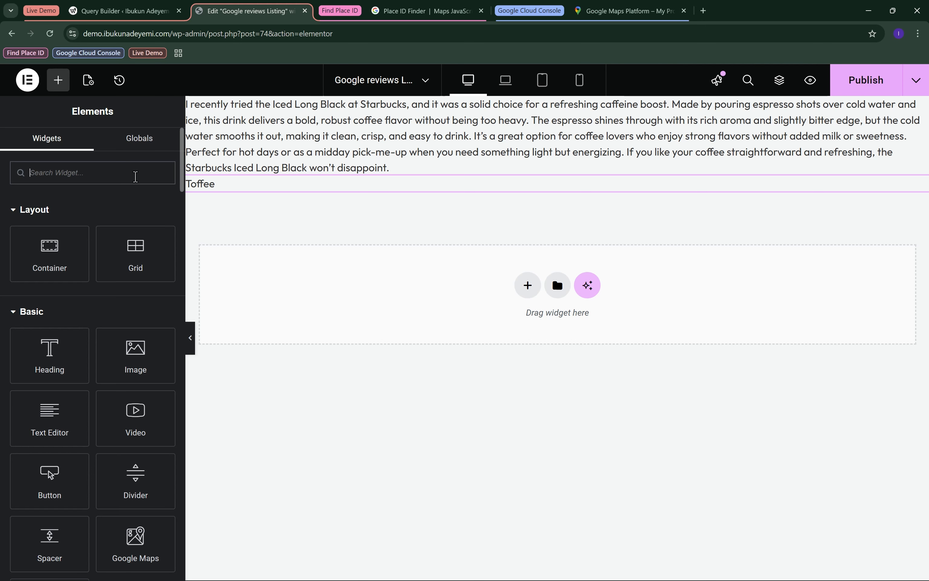
type("rating")
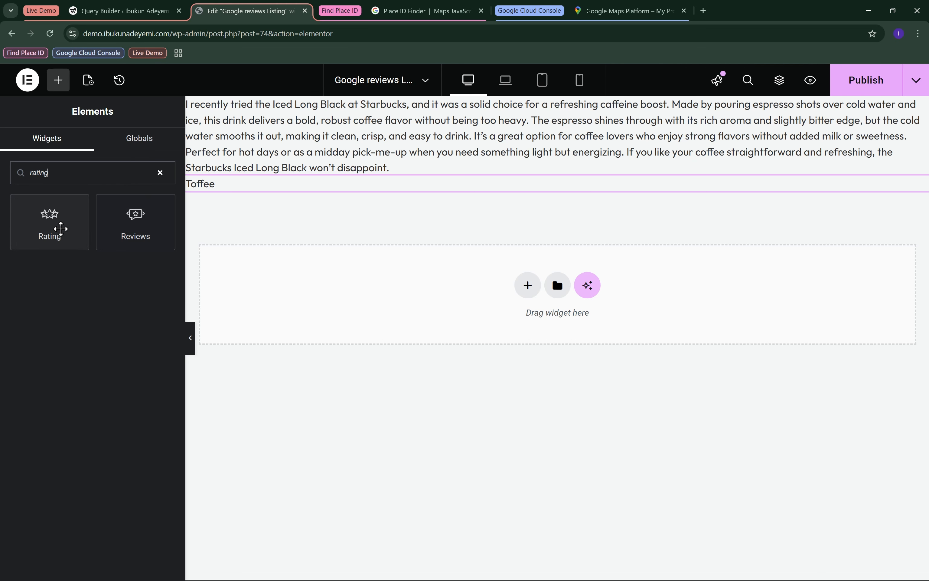
left_click_drag(58, 232, 340, 193)
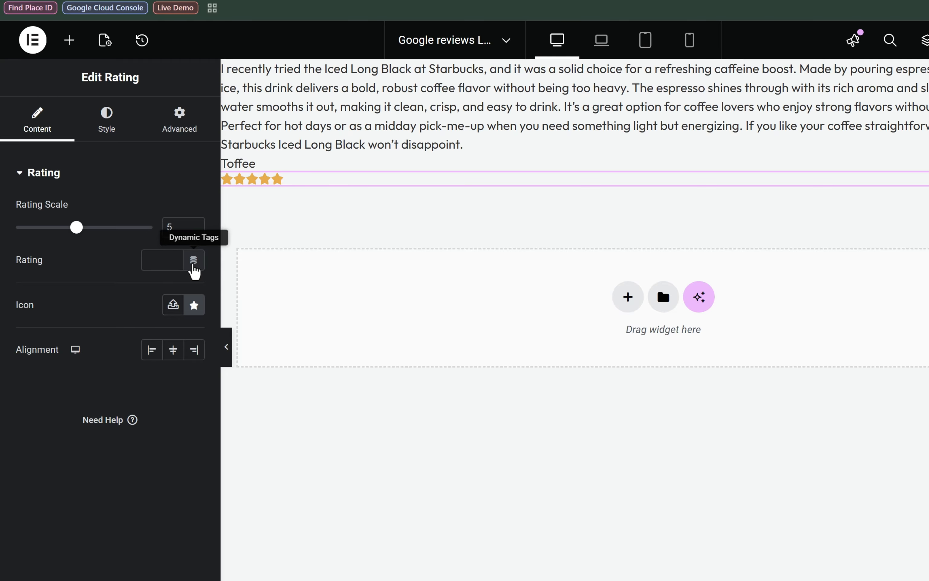
Link the Rating widget's value to JetEngine's REST API Field dynamic tag and choose the rating field.
left_click(194, 260)
scroll(146, 368, "down", 2)
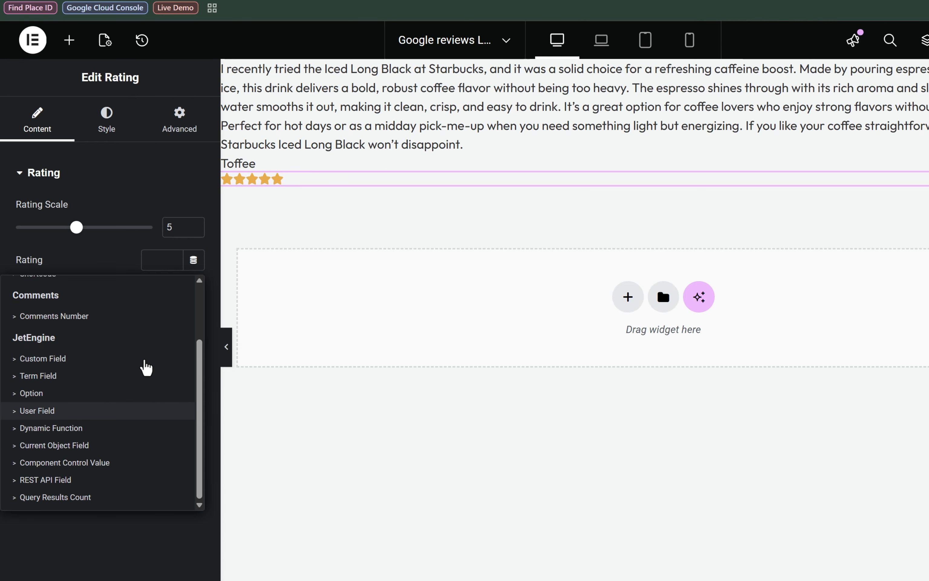
left_click(80, 481)
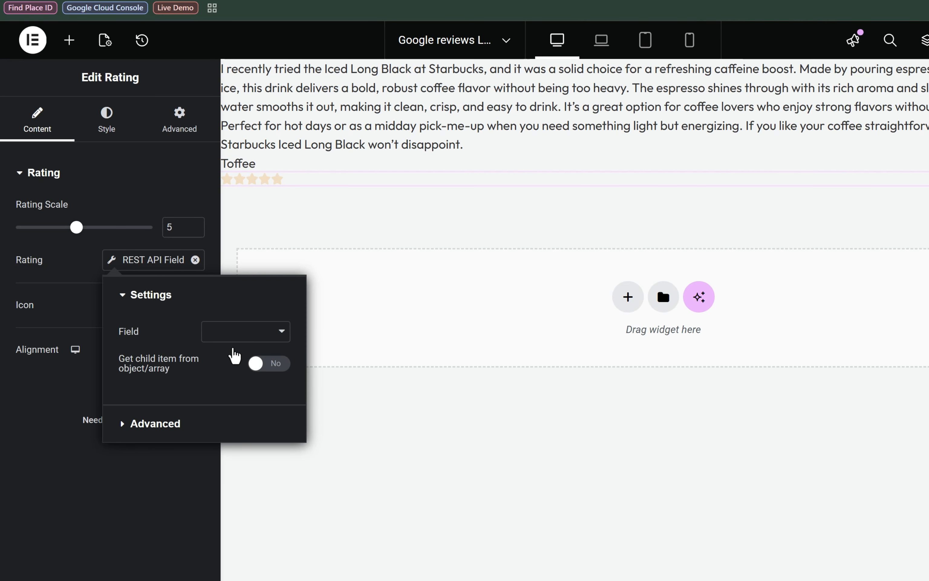
left_click(248, 335)
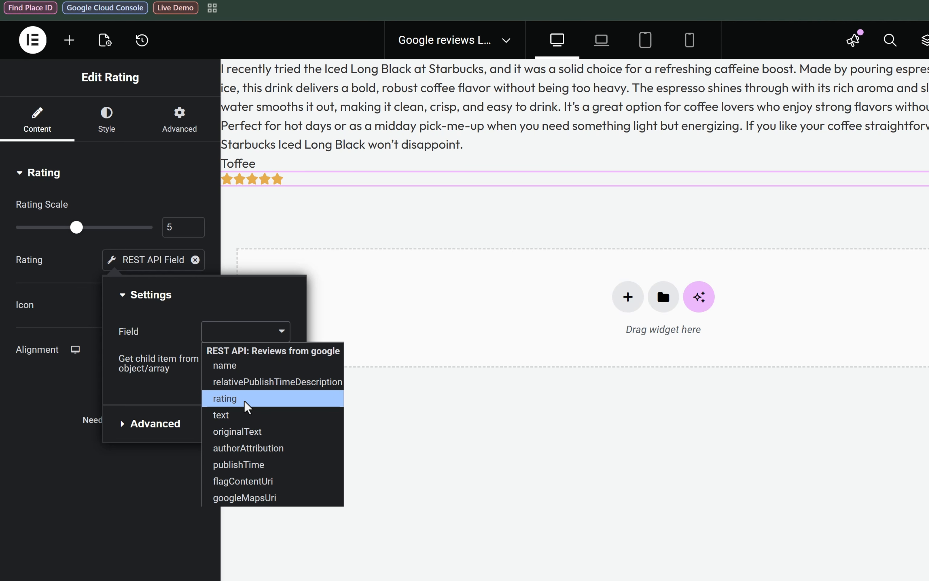
left_click(248, 400)
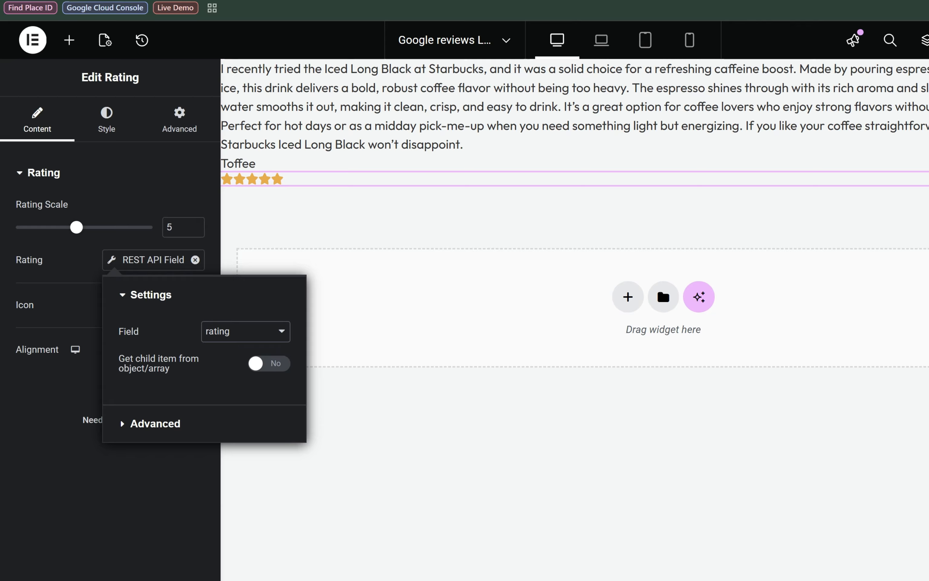
Check the first review's rating entry in the query preview and return to the listing item.
left_click(125, 12)
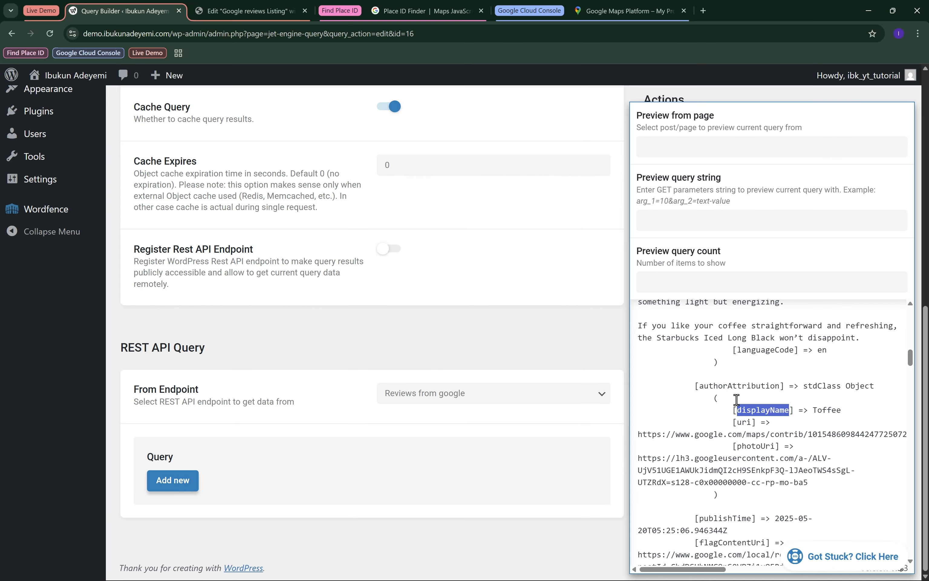
scroll(748, 408, "up", 5)
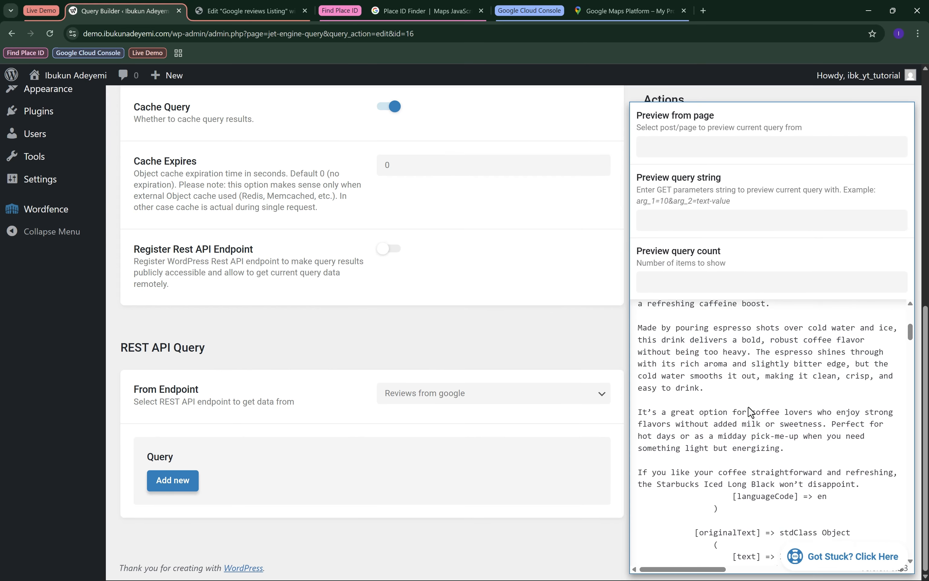
scroll(748, 407, "up", 2)
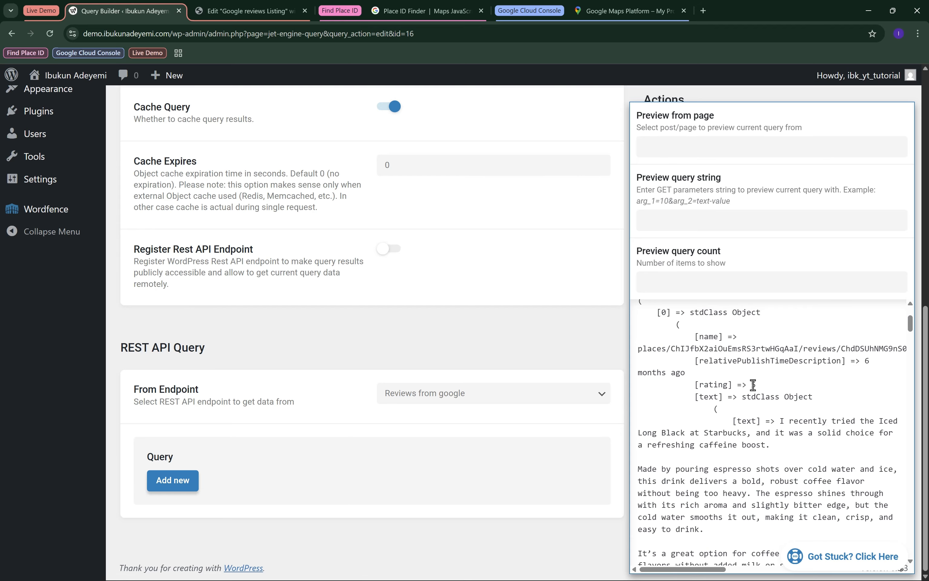
left_click(232, 17)
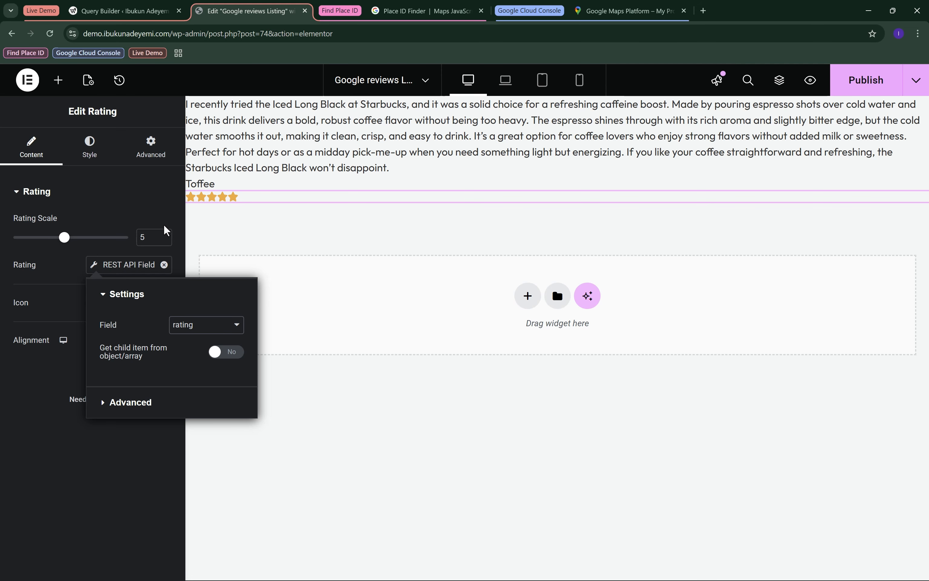
Try a rating scale of 6 on the Rating widget and restore it to 5.
left_click(163, 235)
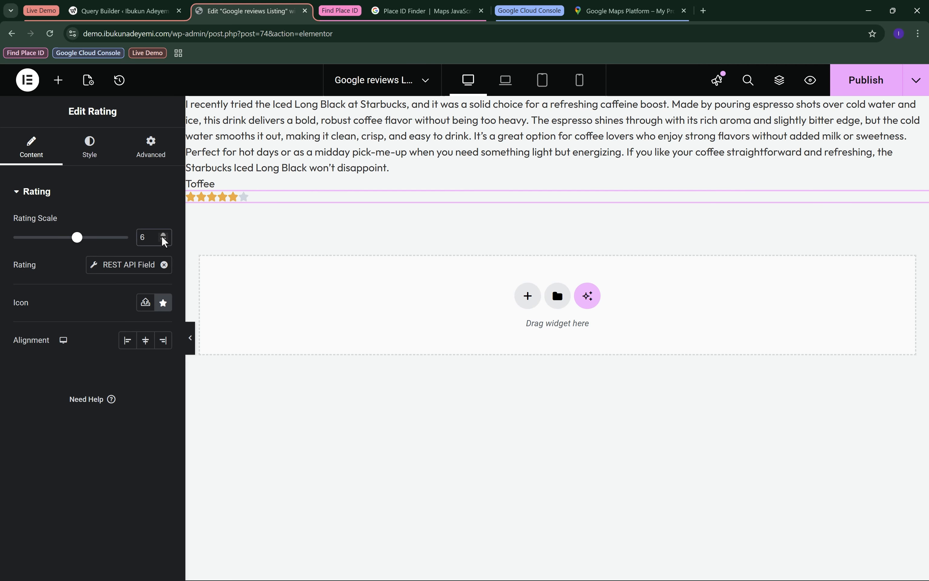
left_click(164, 241)
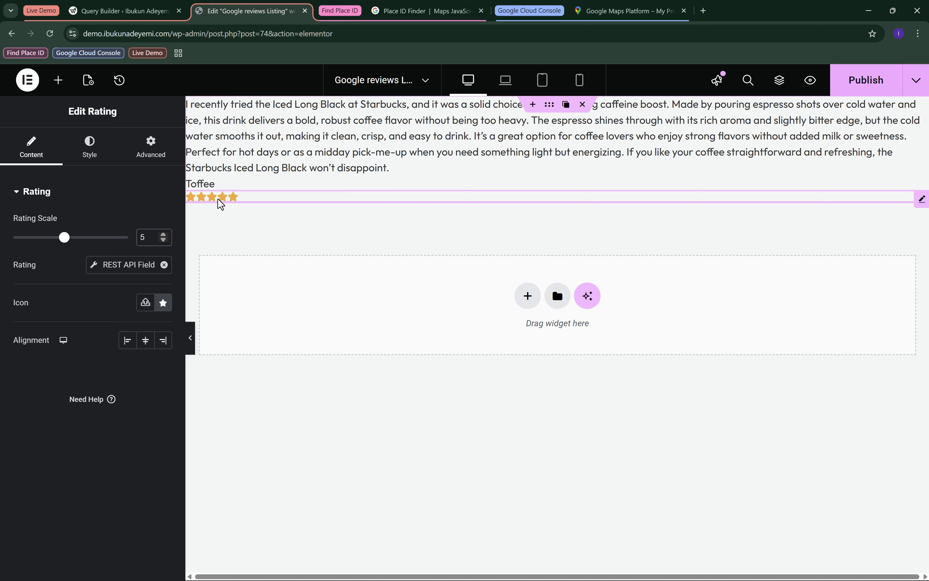
Move the Rating widget above the review text.
left_click_drag(221, 203, 244, 125)
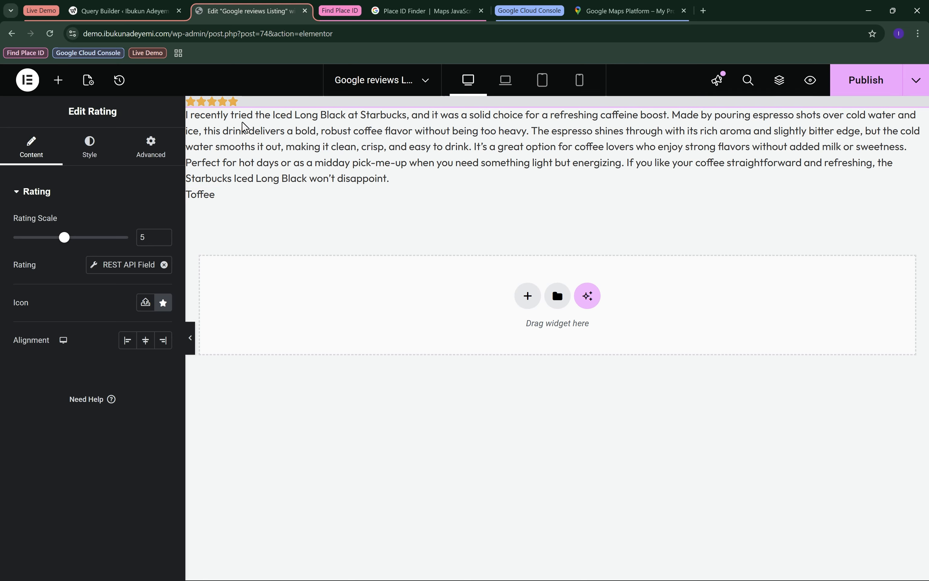
left_click(212, 198)
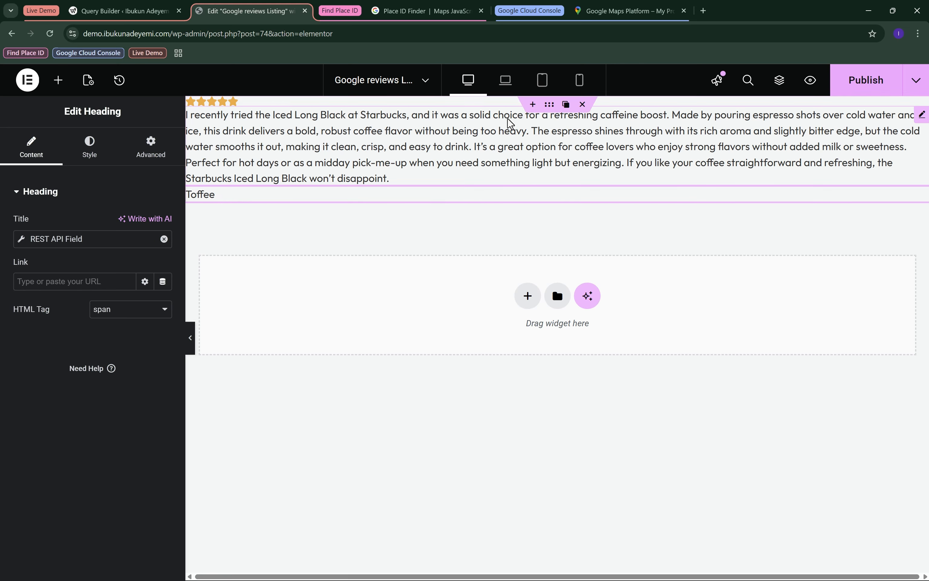
Set the listing container's column and row gaps to 1 rem.
left_click(551, 111)
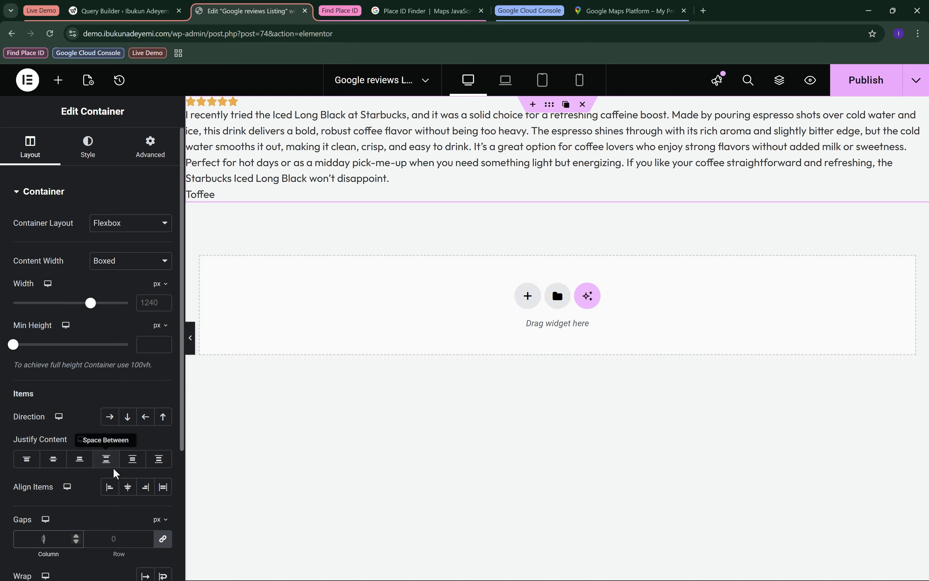
left_click(160, 519)
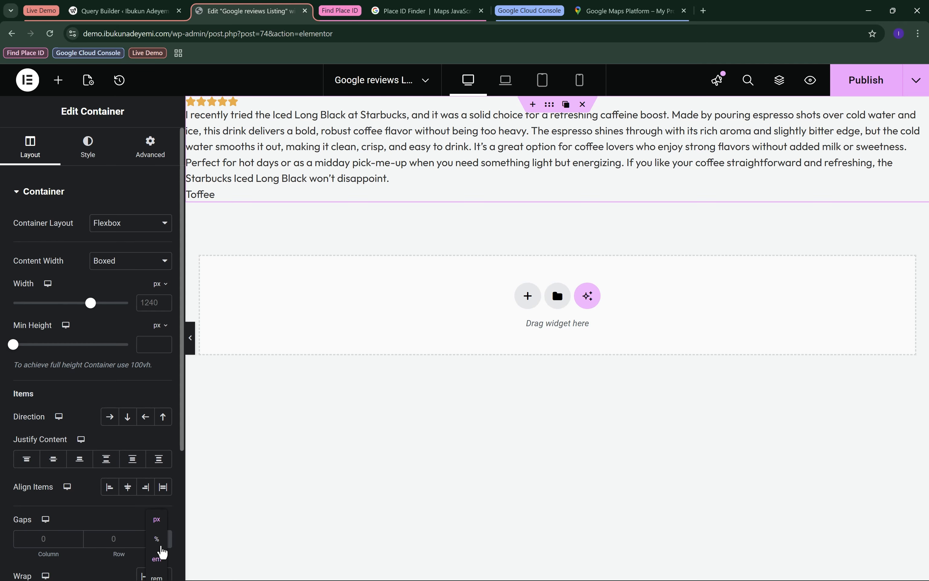
left_click(156, 576)
left_click(147, 537)
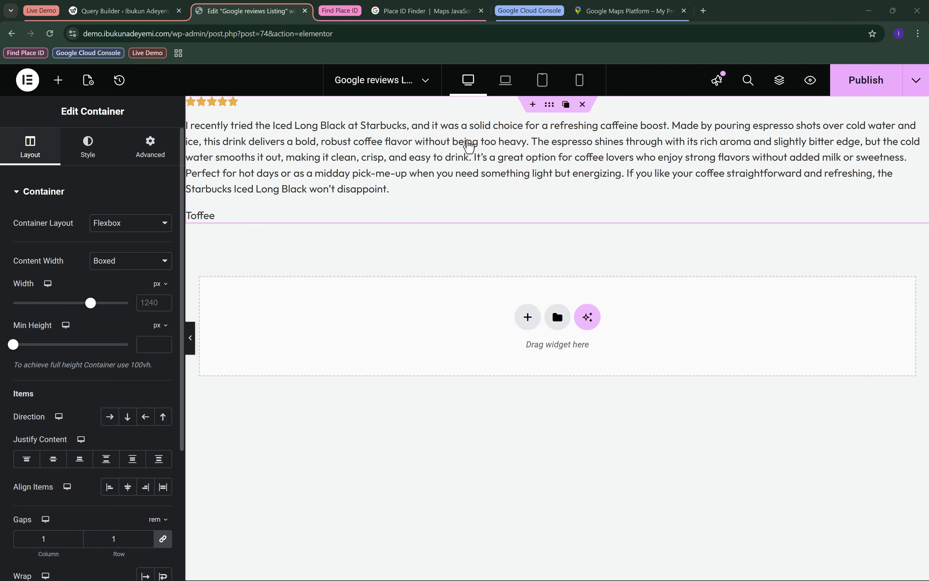
Set the container's padding to 1 rem on all four sides.
left_click(147, 156)
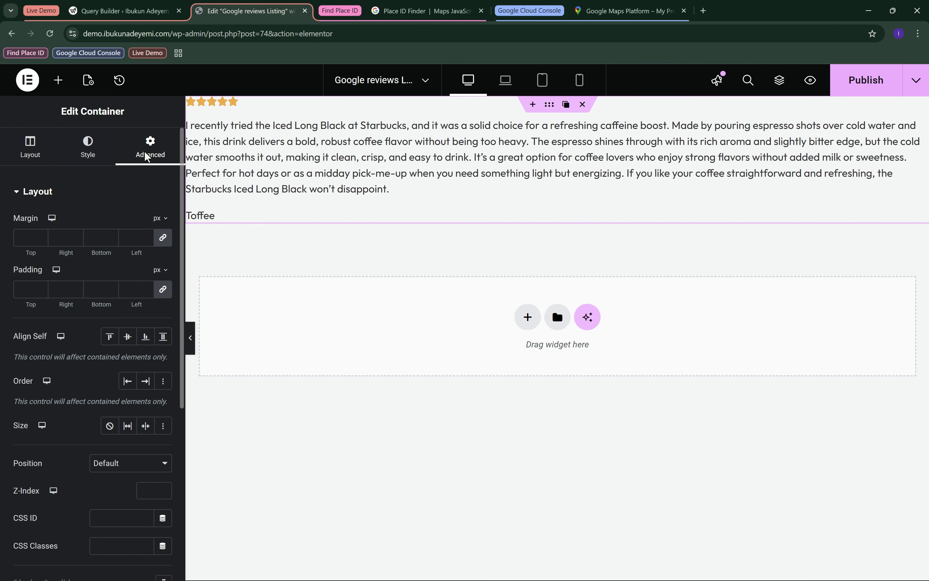
left_click(160, 270)
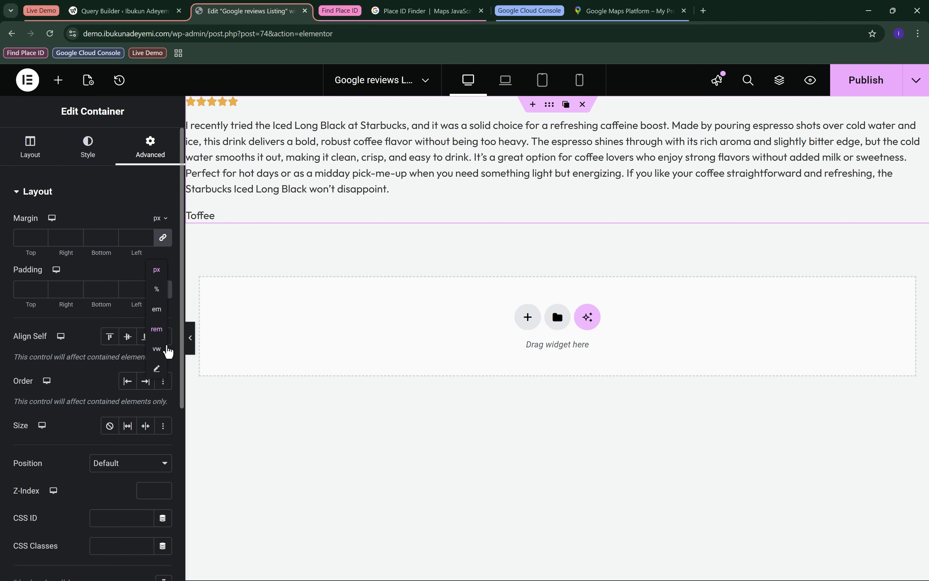
left_click(157, 329)
left_click(147, 286)
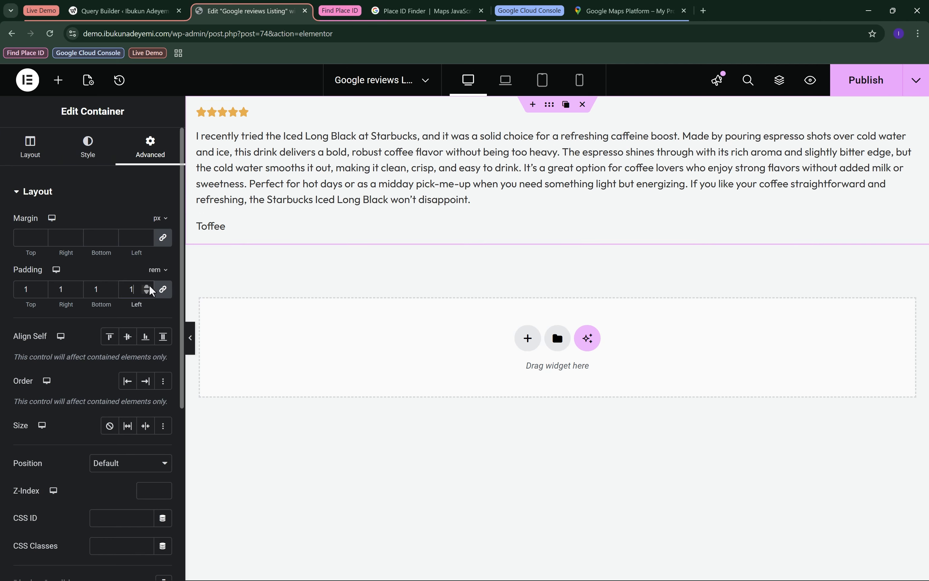
scroll(151, 291, "down", 5)
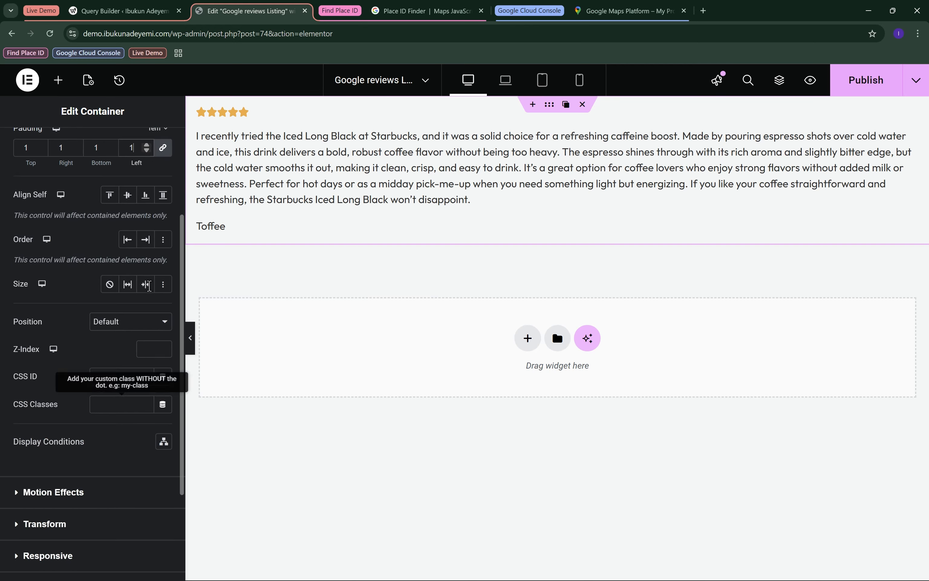
scroll(151, 292, "down", 4)
scroll(132, 249, "up", 9)
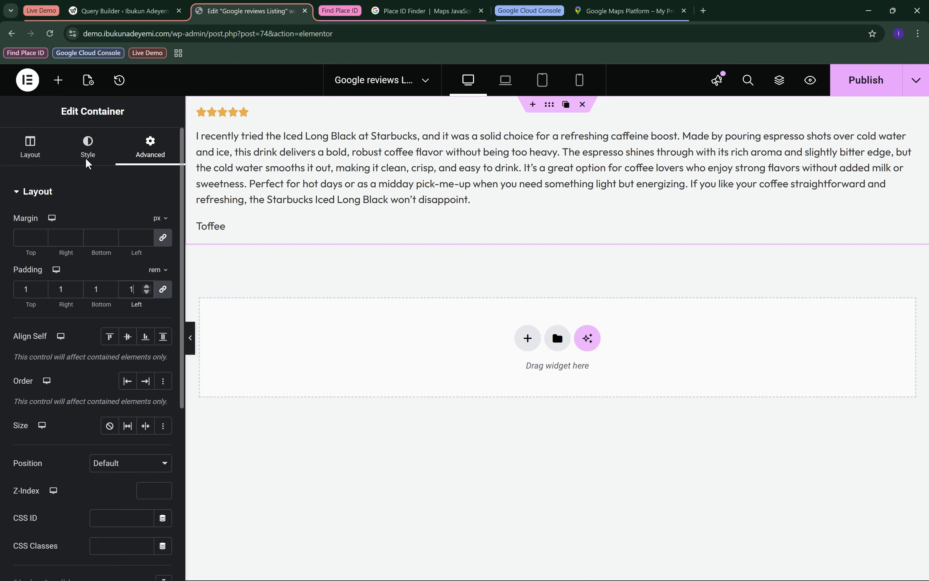
Give the container a border radius of 25 px on all corners.
left_click(85, 160)
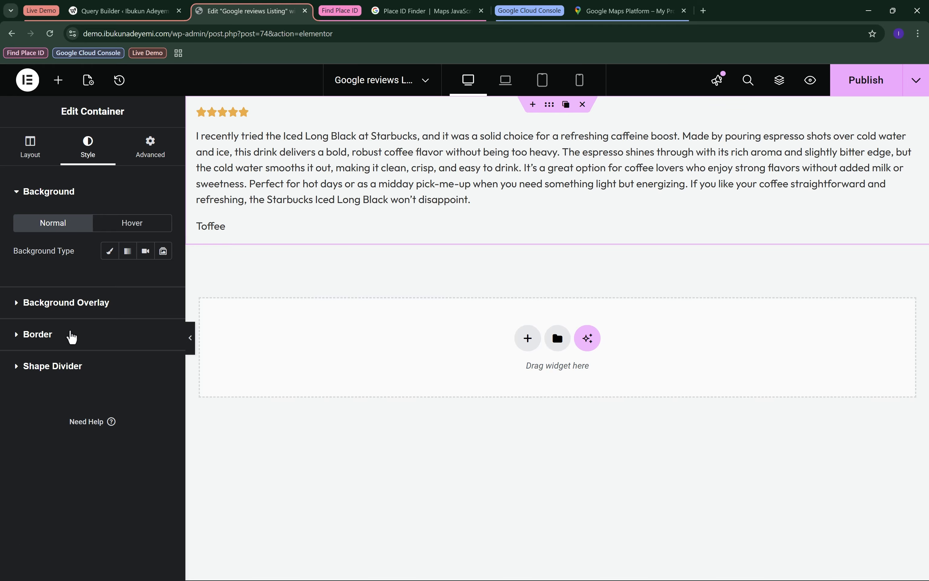
left_click(70, 333)
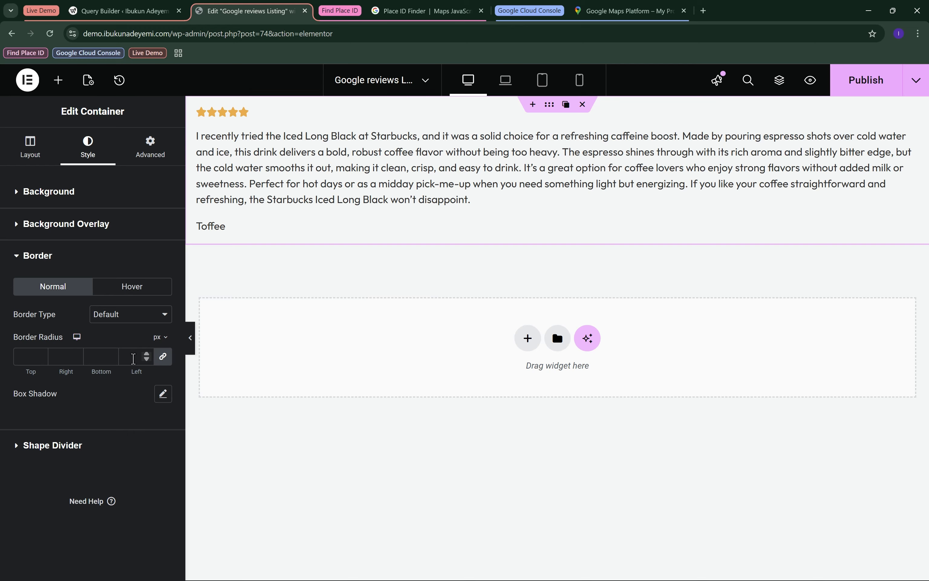
left_click(133, 358)
type("25")
Give the container a classic background in the global color Accent Light.
left_click(89, 194)
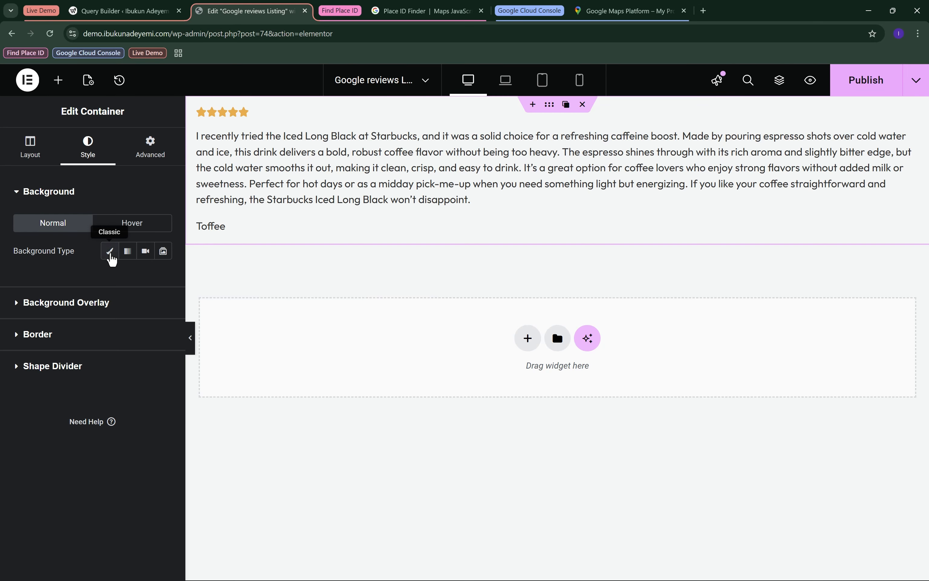
left_click(110, 252)
left_click(142, 282)
scroll(114, 363, "down", 1)
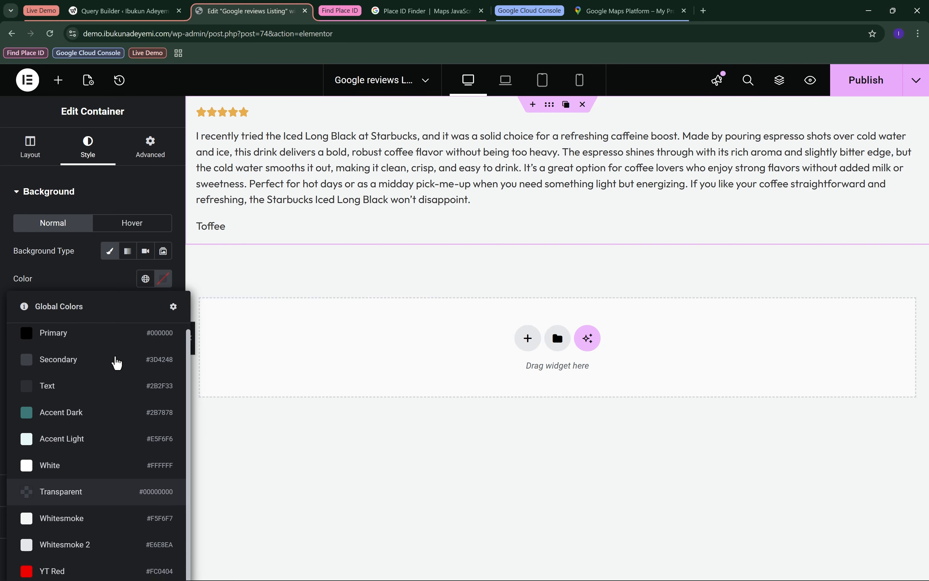
left_click(91, 440)
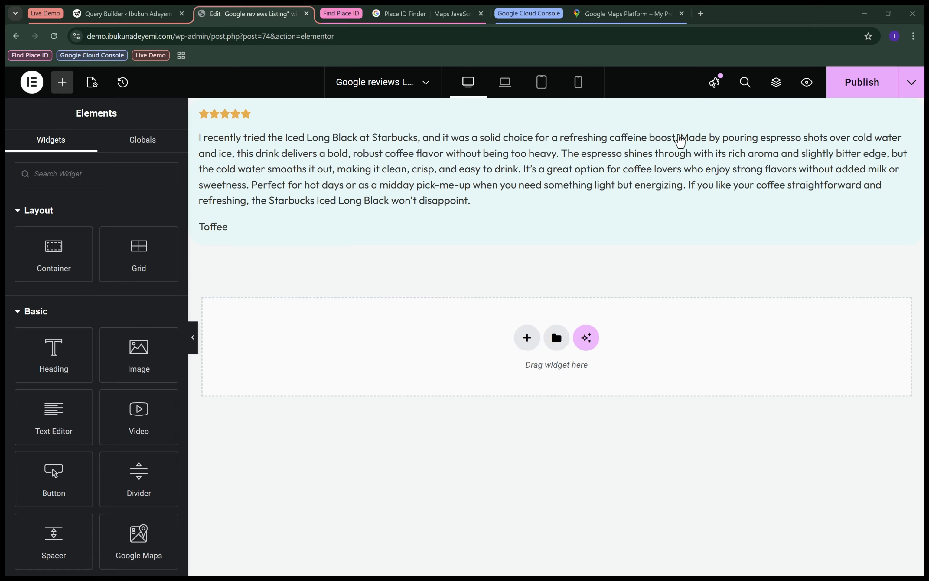
Add a Dynamic Field widget between the review text and author, sourced from Post/Term/User/Object Data, and browse its REST API object fields.
left_click(121, 176)
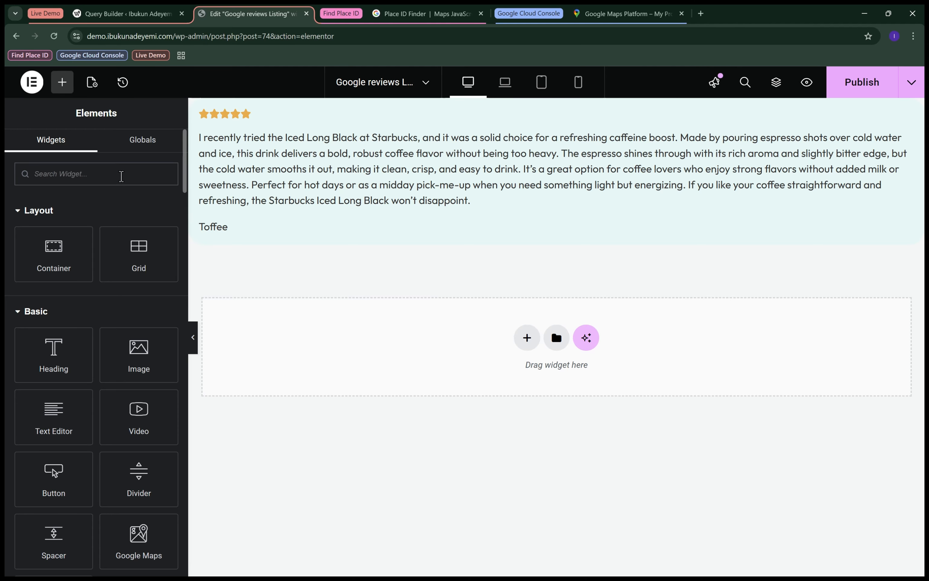
type("dyna")
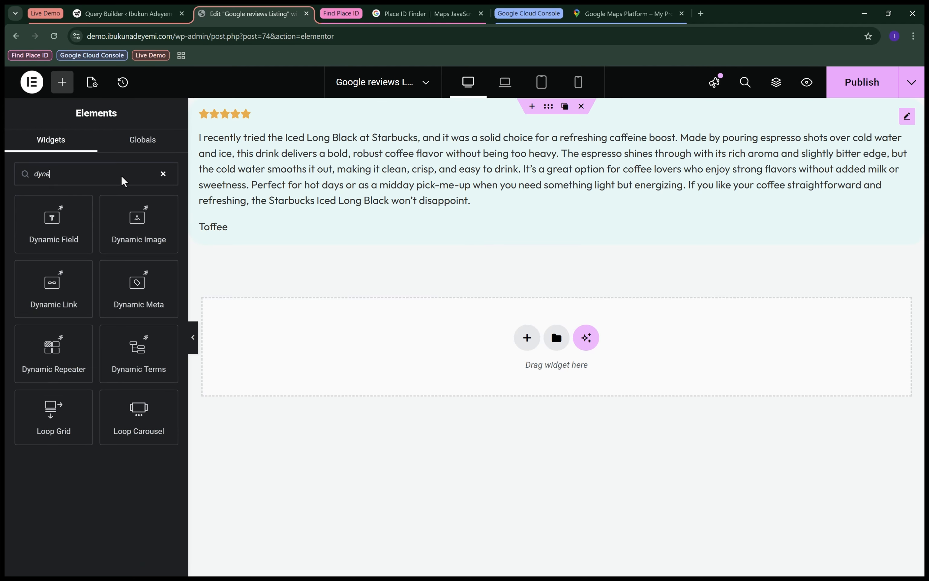
left_click_drag(77, 224, 231, 230)
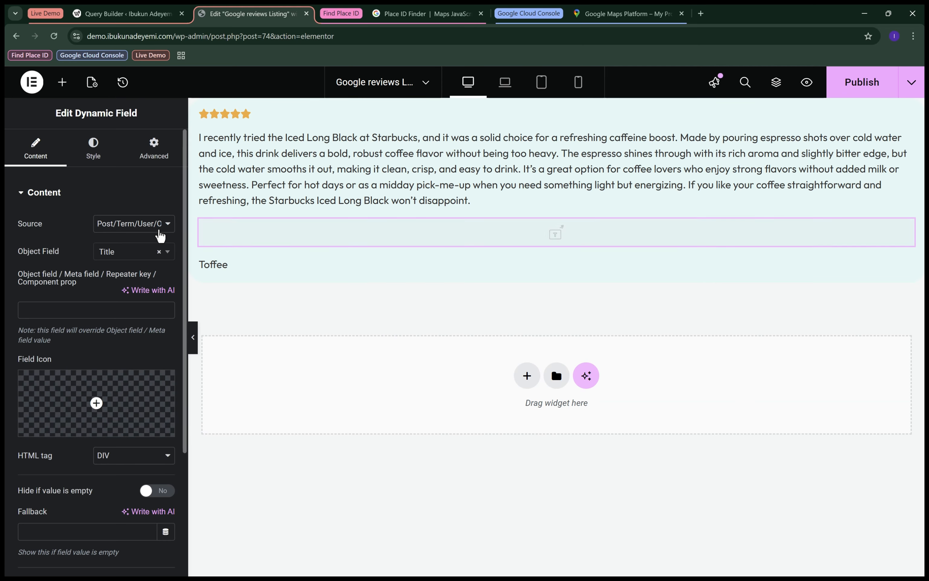
left_click(158, 230)
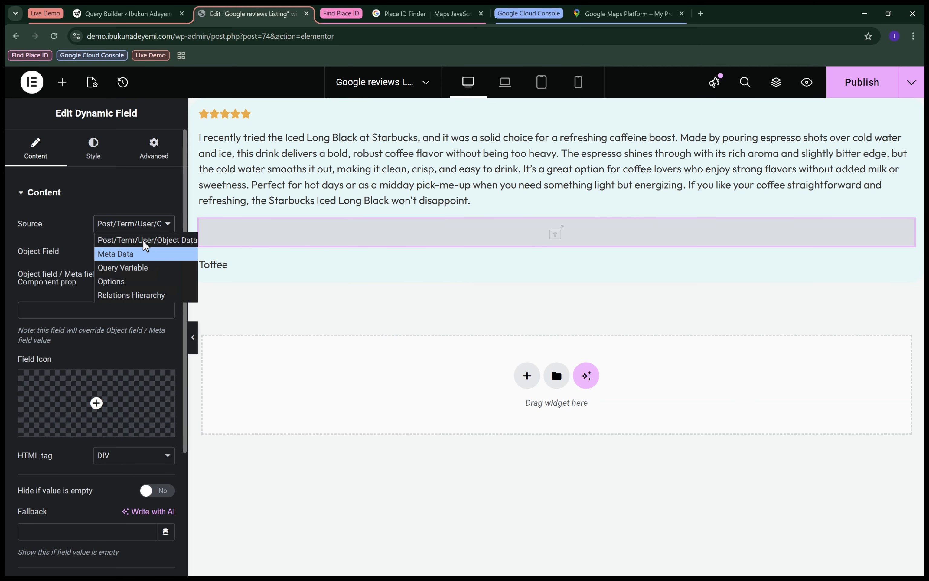
left_click(145, 240)
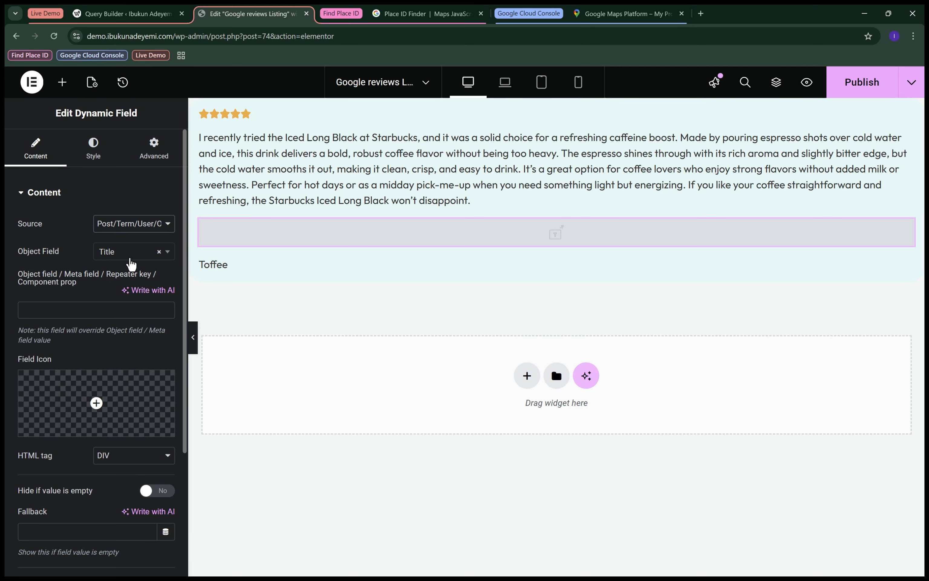
left_click(130, 256)
scroll(122, 338, "down", 2)
scroll(123, 342, "down", 8)
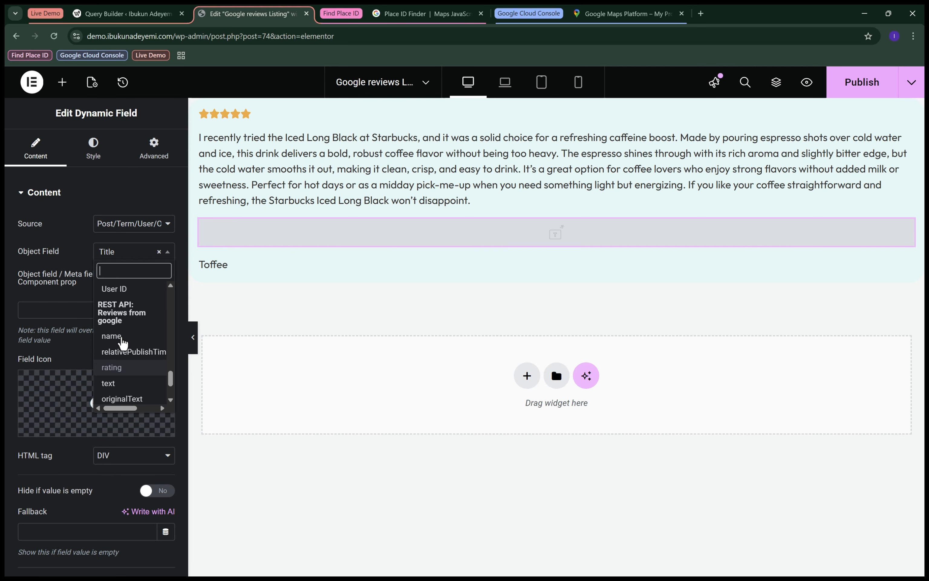
scroll(131, 357, "down", 1)
scroll(132, 364, "down", 1)
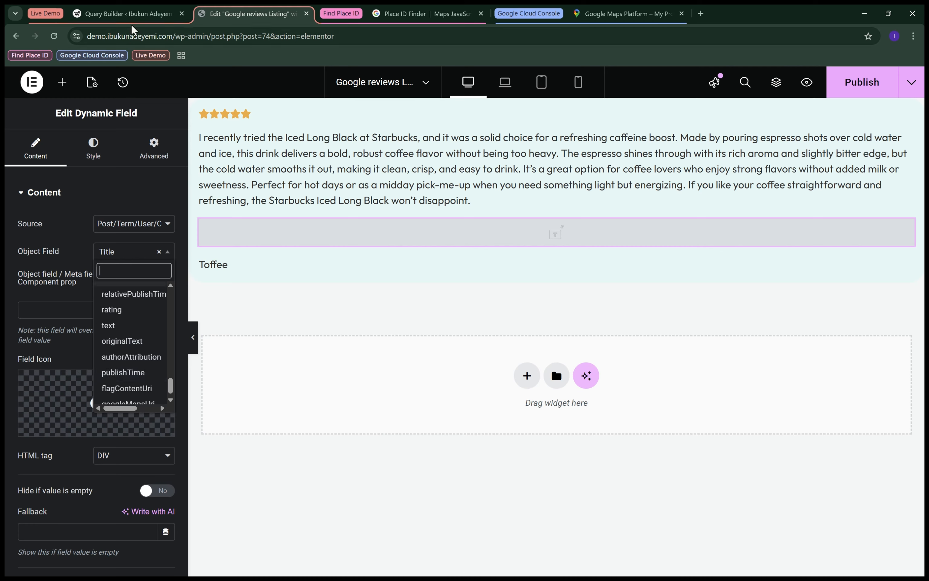
Copy the photoUri key under authorAttribution in the query preview and return to the listing item.
left_click(130, 13)
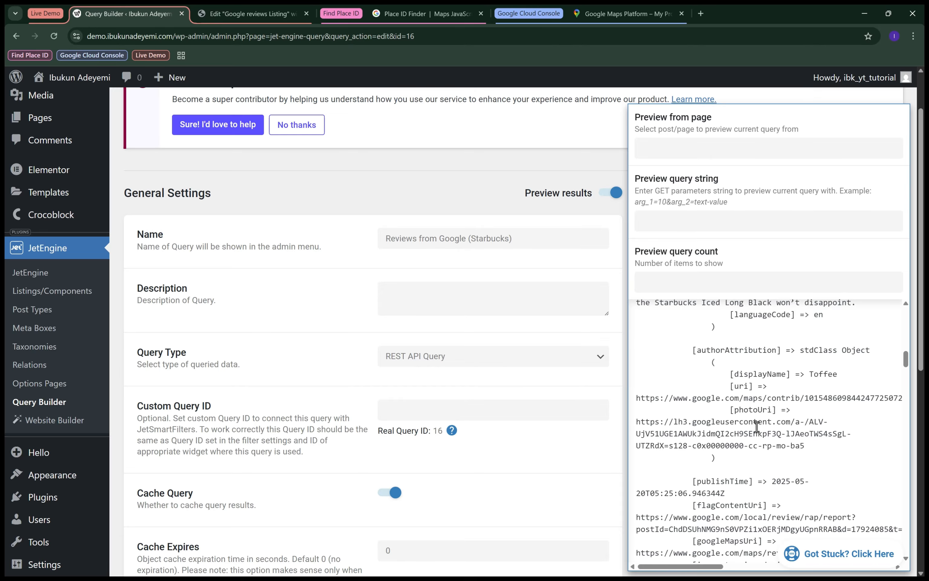
scroll(756, 426, "up", 1)
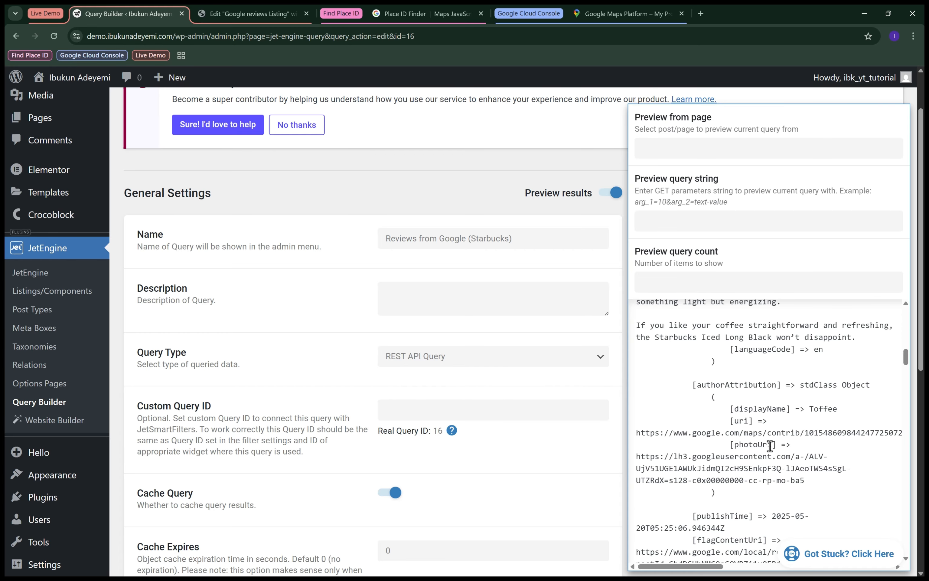
left_click_drag(696, 385, 777, 386)
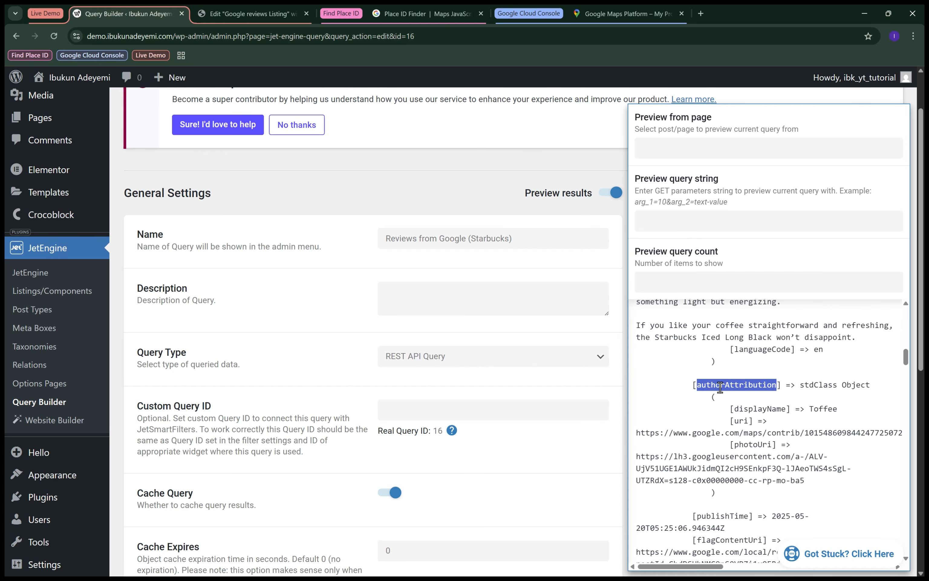
double_click(751, 443)
key("ctrl+c")
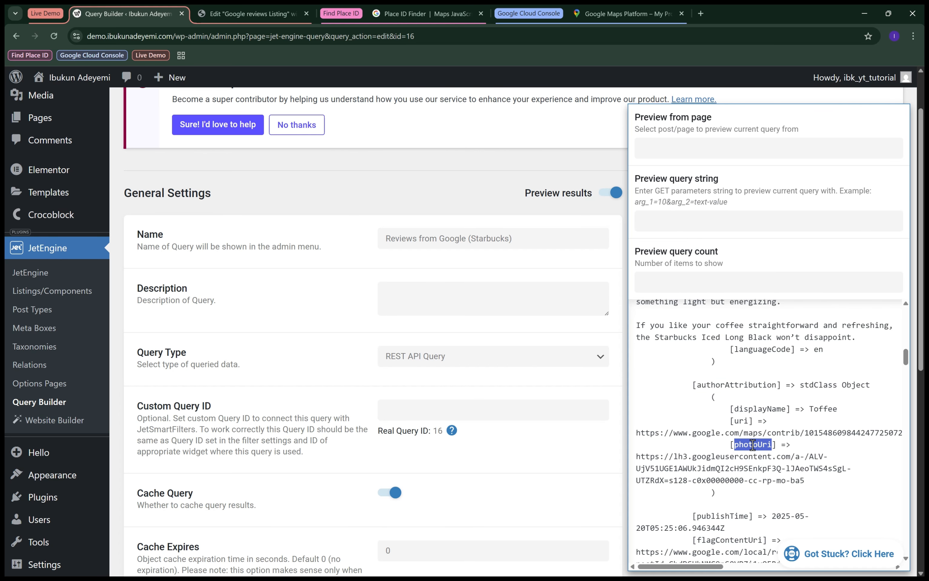
left_click(260, 9)
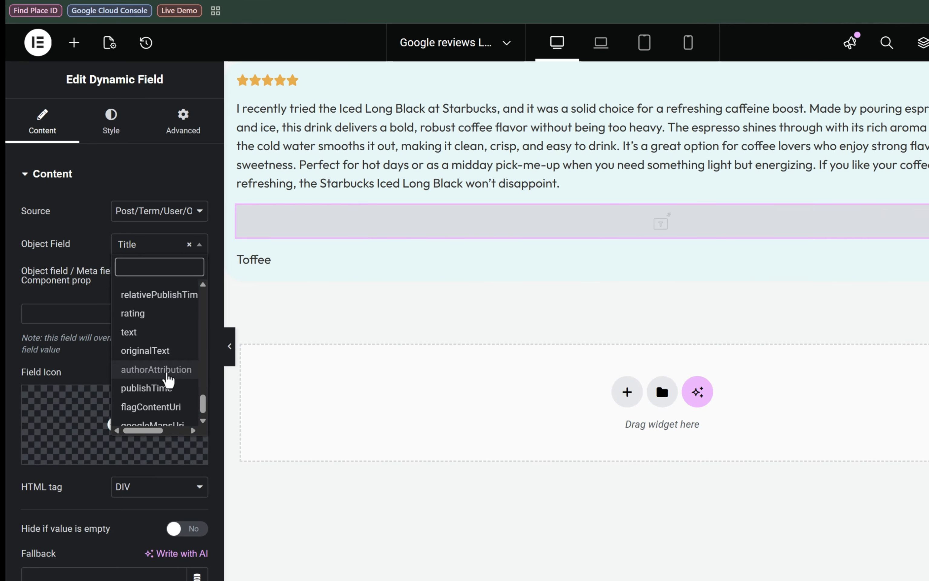
Set the Dynamic Field's object field to authorAttribution.
left_click(168, 373)
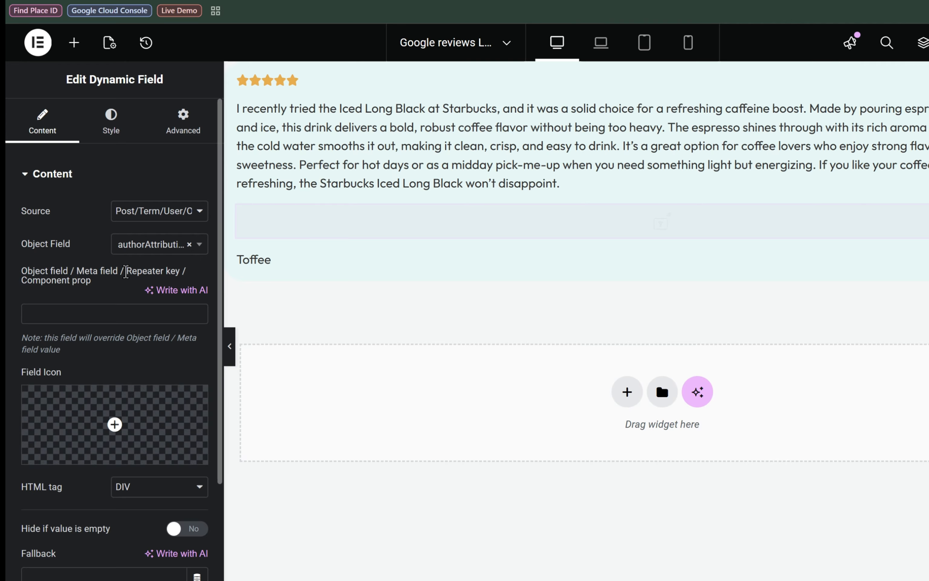
scroll(125, 272, "down", 1)
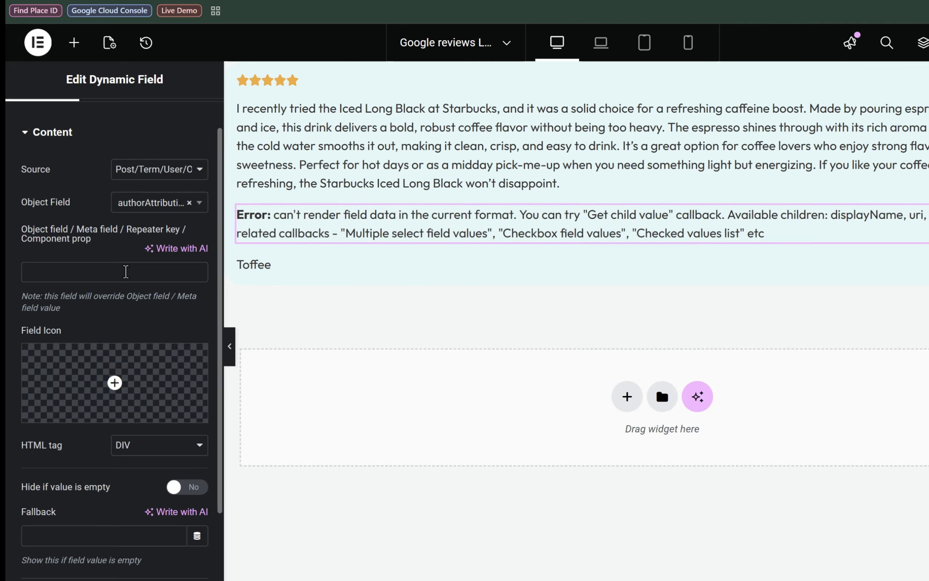
left_click(124, 272)
Enable filtering of the Dynamic Field's output with the callback "Get child element from object/array".
scroll(121, 215, "down", 5)
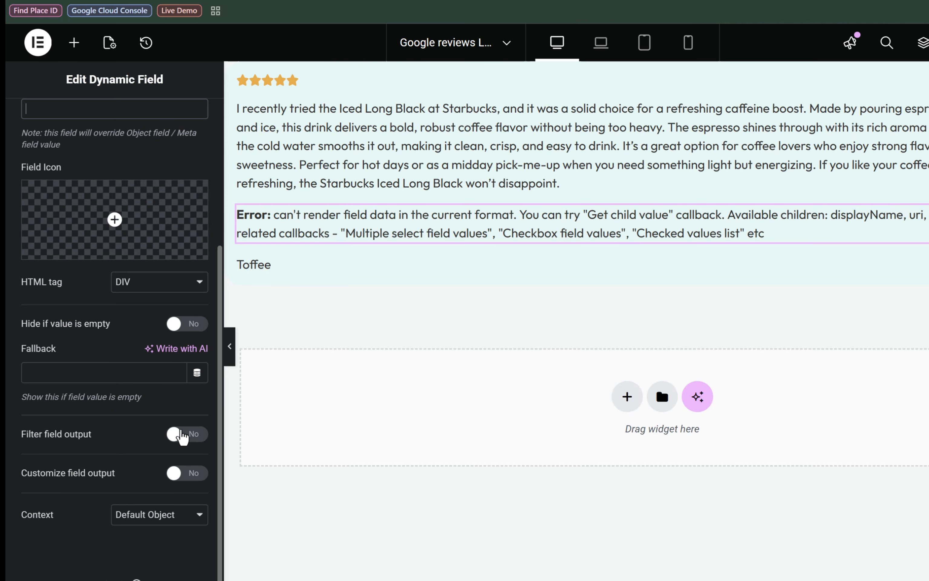
left_click(182, 435)
scroll(184, 438, "down", 1)
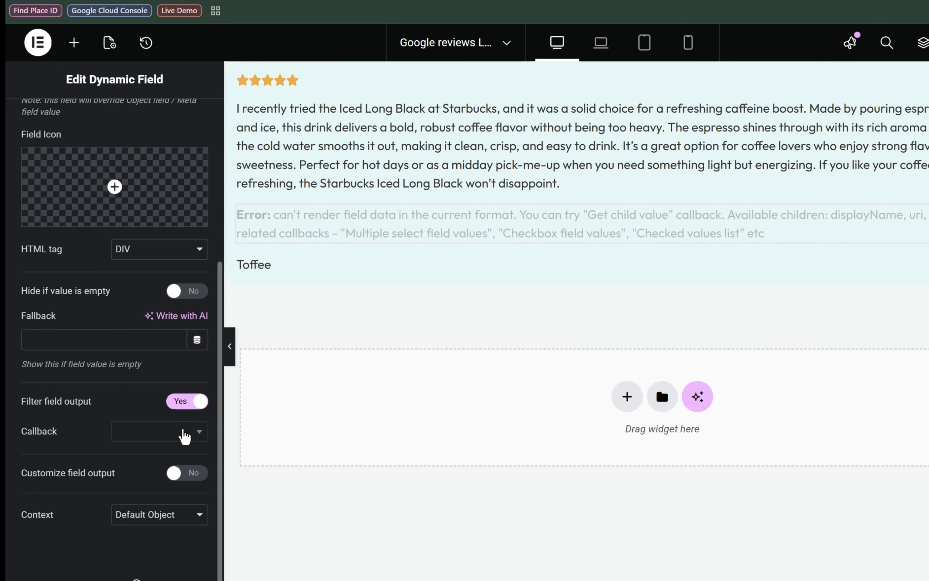
left_click(182, 436)
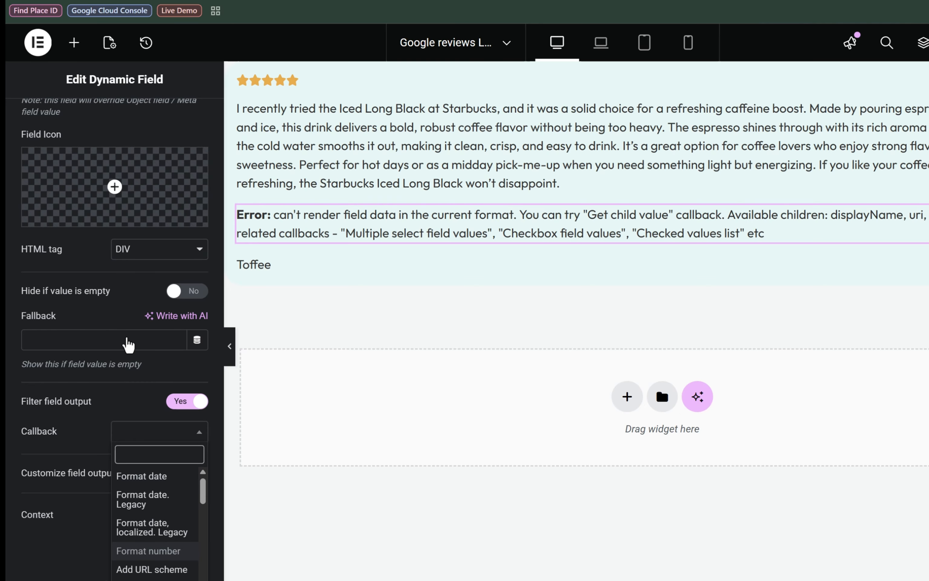
scroll(154, 509, "down", 5)
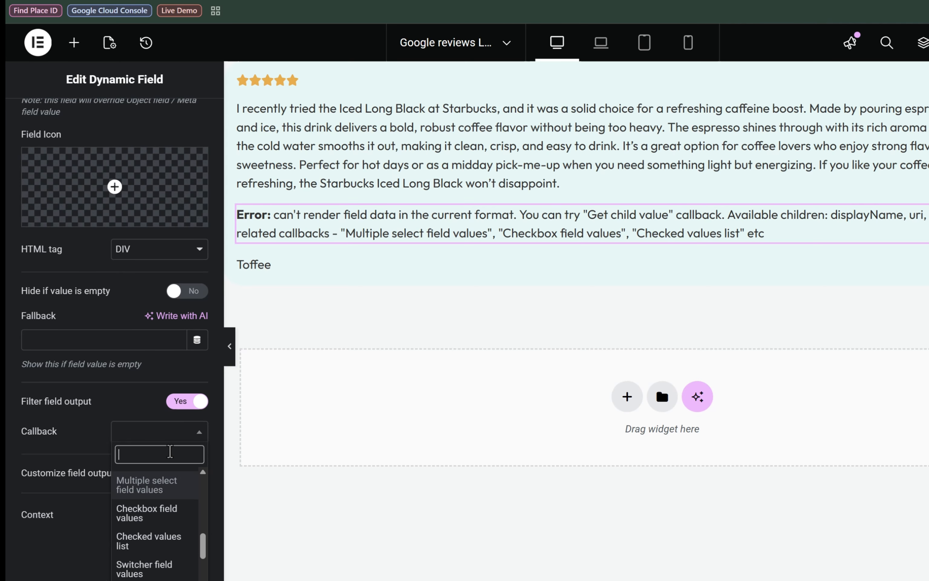
type("child")
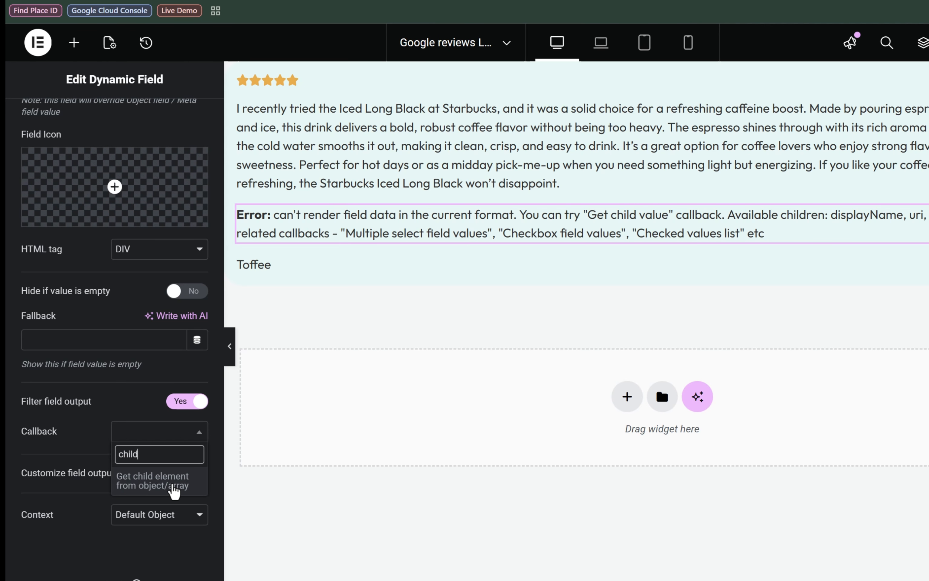
left_click(175, 487)
Set the callback's child item name to photoUri.
left_click(90, 489)
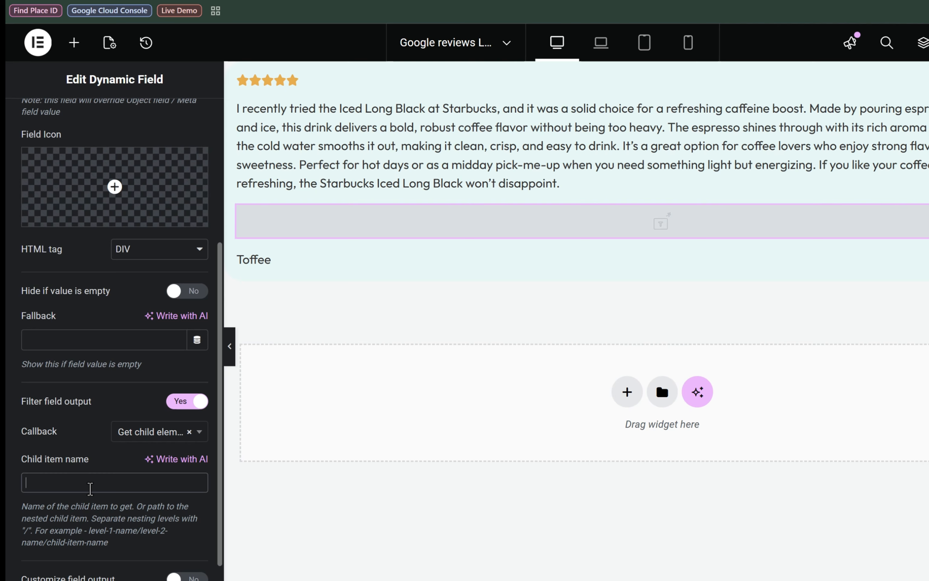
key("ctrl+v")
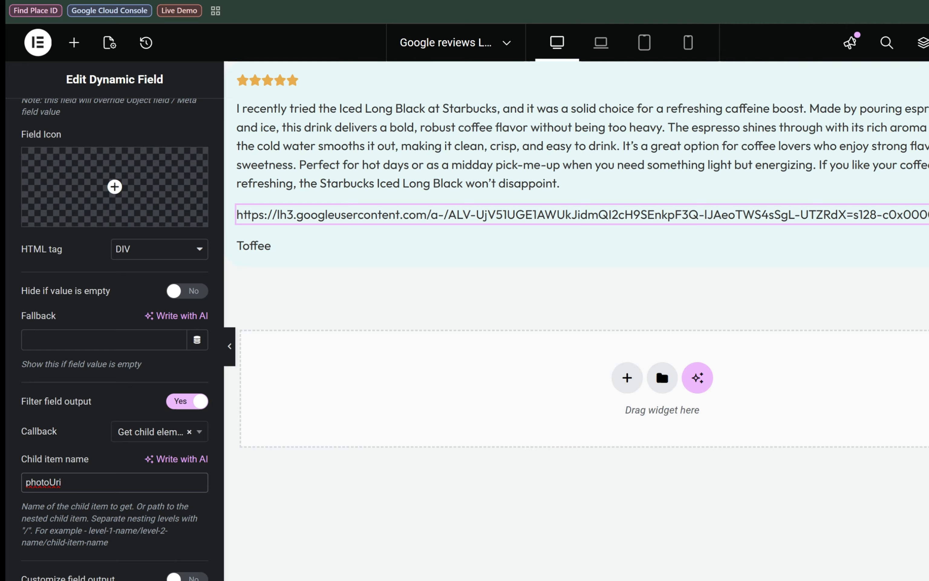
scroll(114, 307, "down", 2)
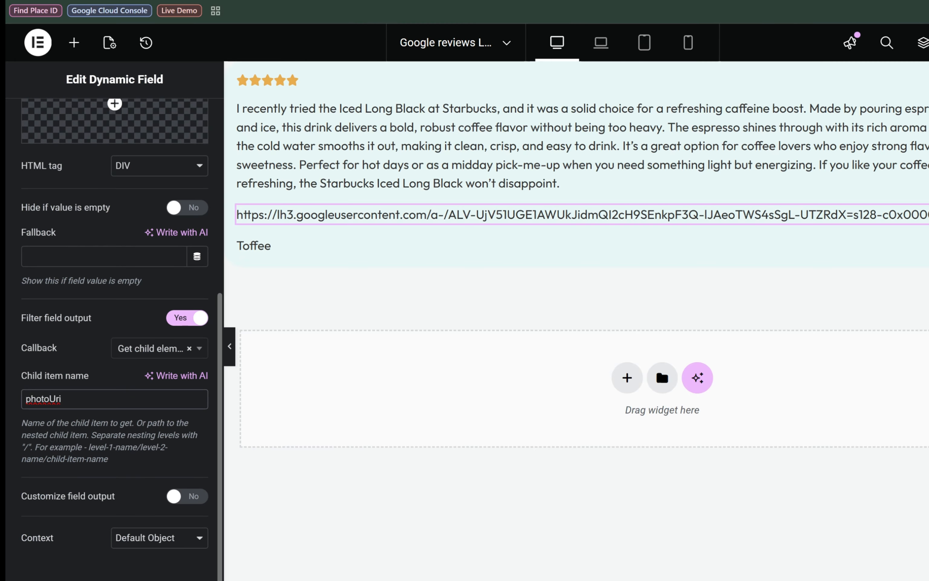
Enable customized output for the author photo field and wrap the URL placeholder in an image tag: <img src="%s".
left_click(175, 499)
scroll(175, 501, "down", 1)
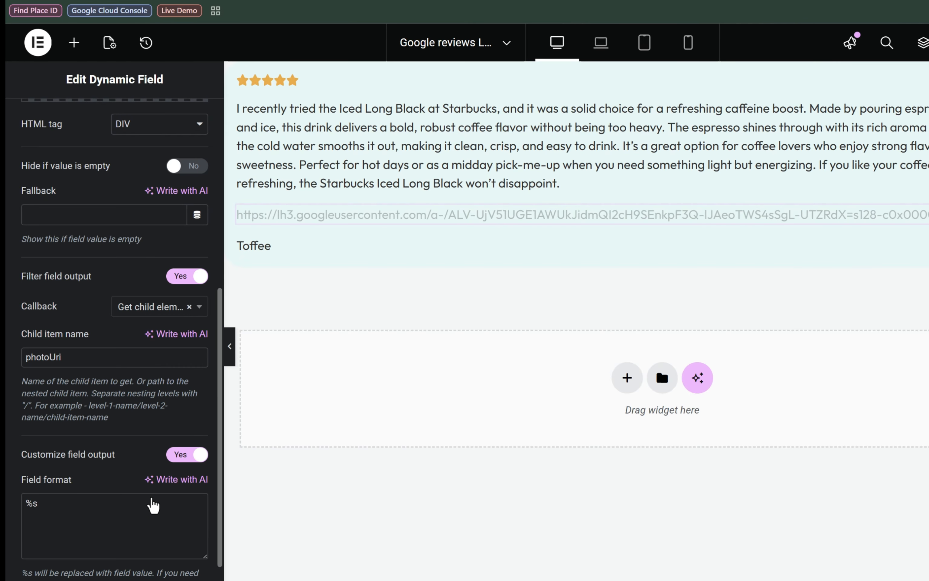
left_click(26, 502)
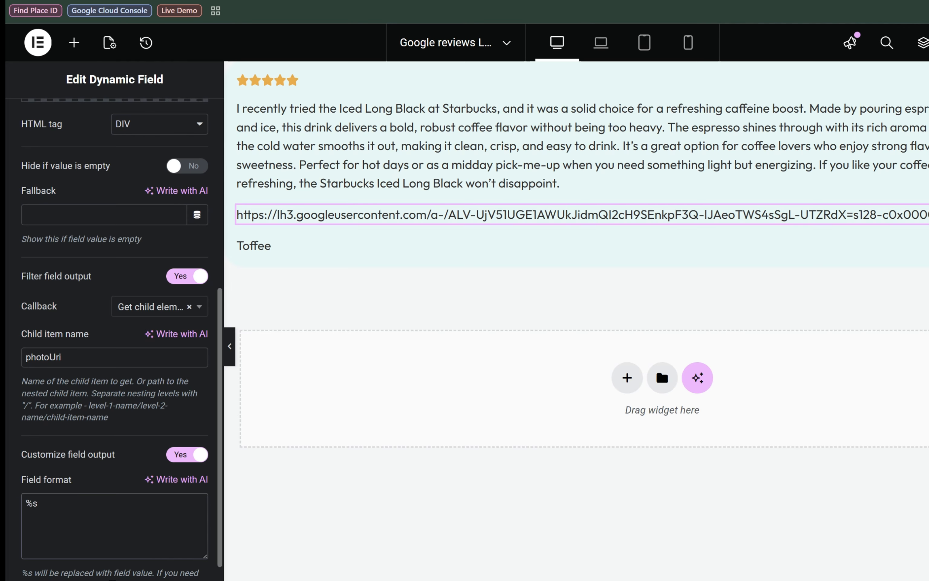
type("<img")
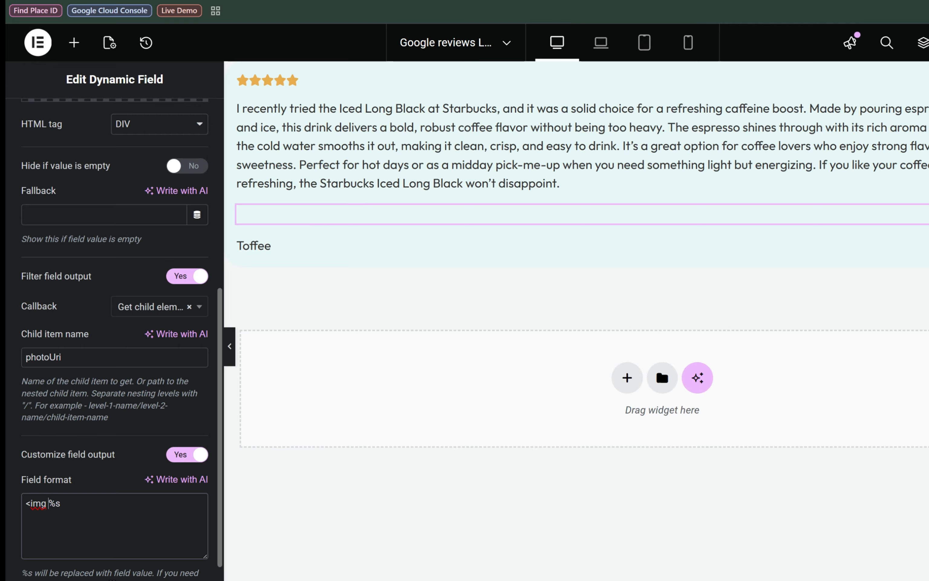
type("src")
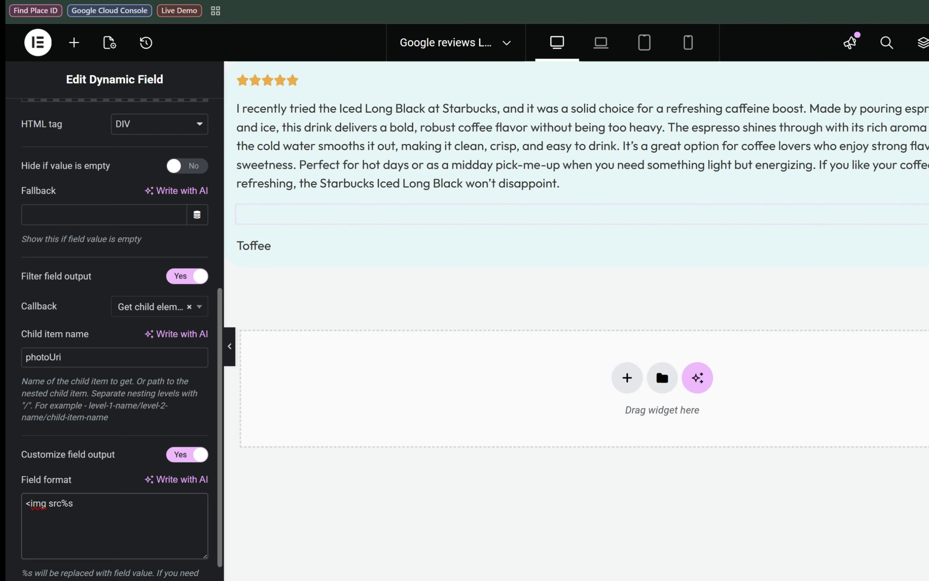
type("=\"%s")
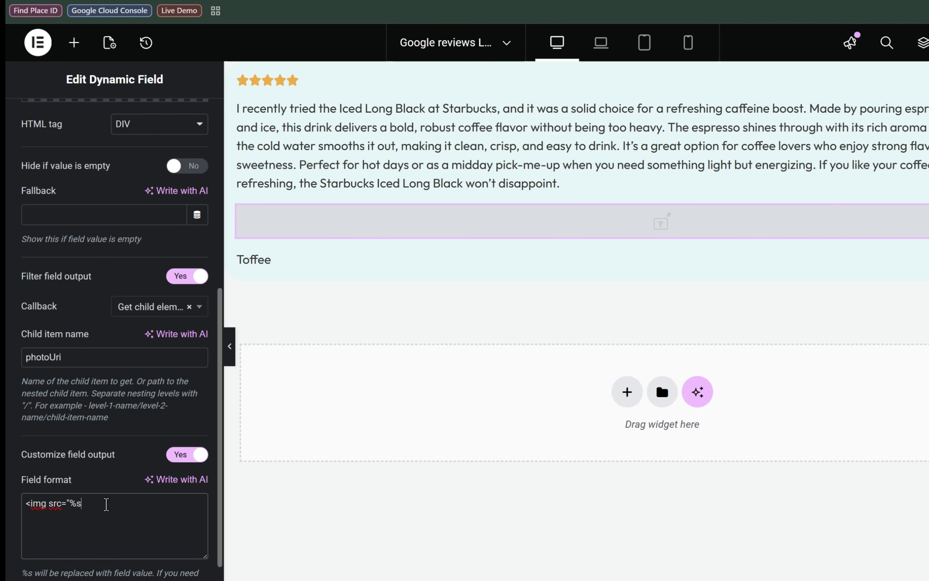
type("\"")
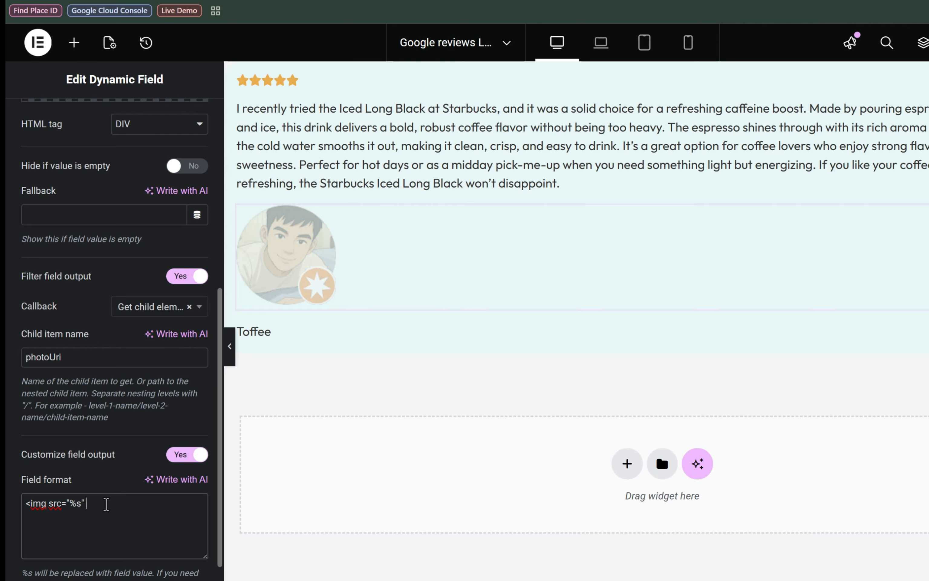
Complete the field format's image tag with width="35" and height="35" and close the tag.
type("width=\"30\"")
key("BackSpace")
type("5")
left_click(142, 506)
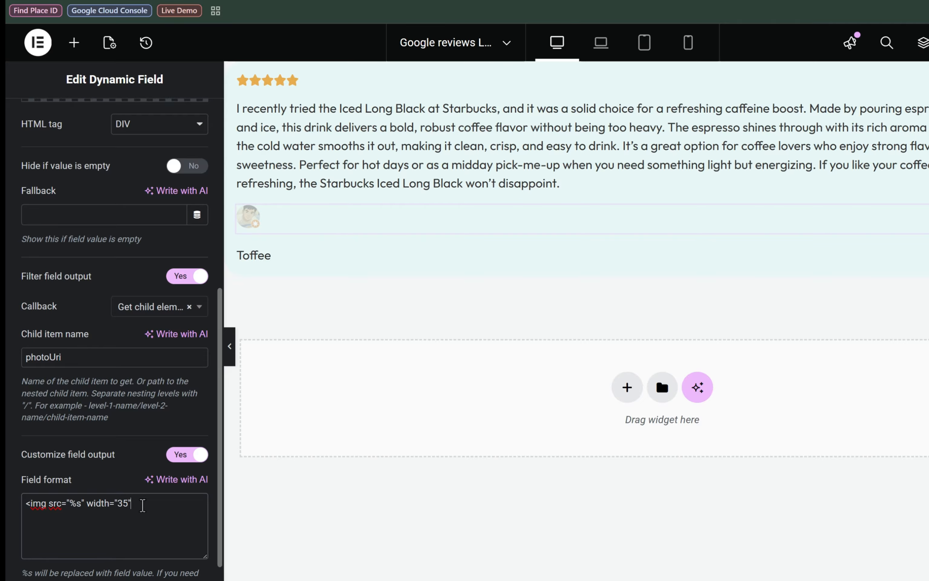
type("height")
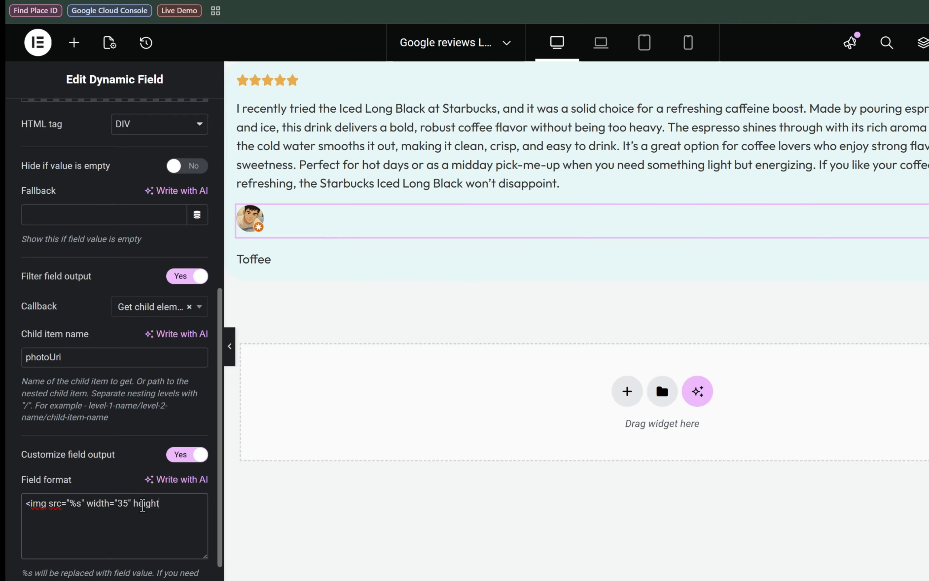
type("=\"\"35")
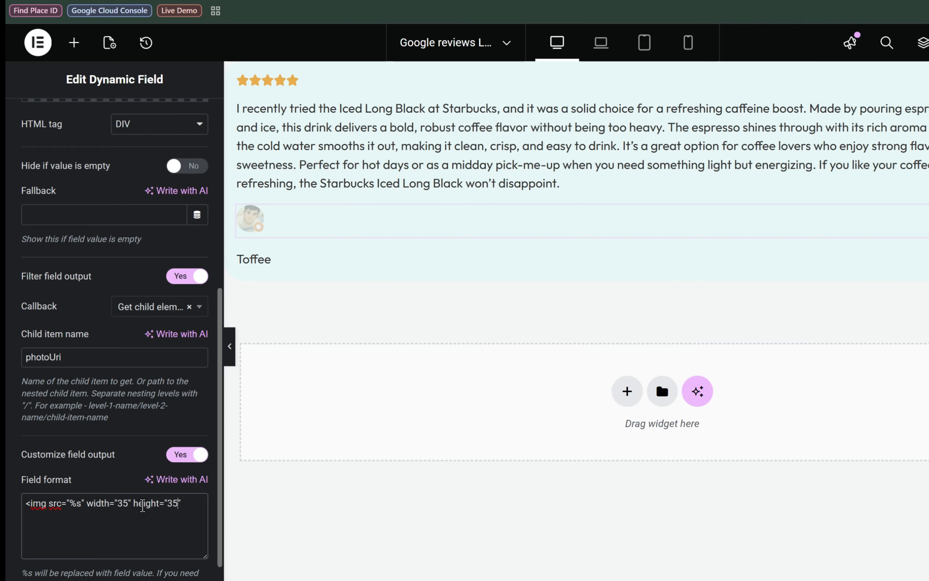
type(">")
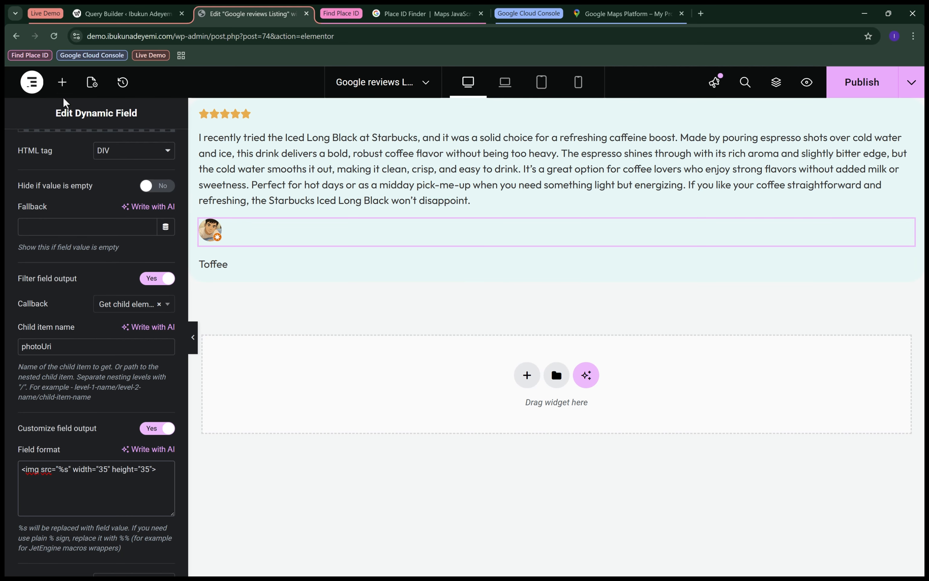
Add a container below the review text, set its direction to Row - horizontal, and move the author photo and author name into it.
left_click(62, 82)
left_click_drag(79, 230, 275, 207)
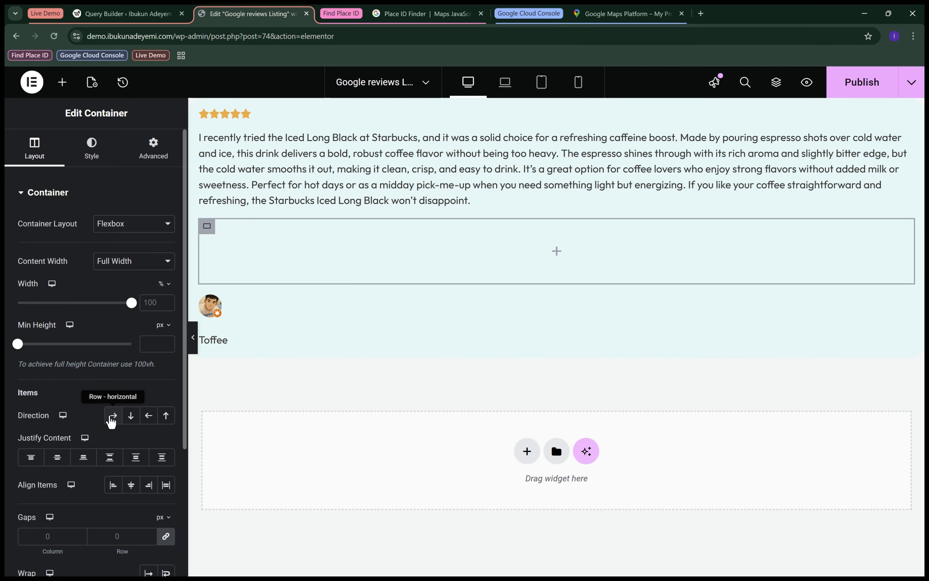
left_click(112, 420)
left_click_drag(215, 309, 215, 261)
Center the author container's items and set its column and row gaps to 1 rem, then preview the card at full width.
left_click(205, 228)
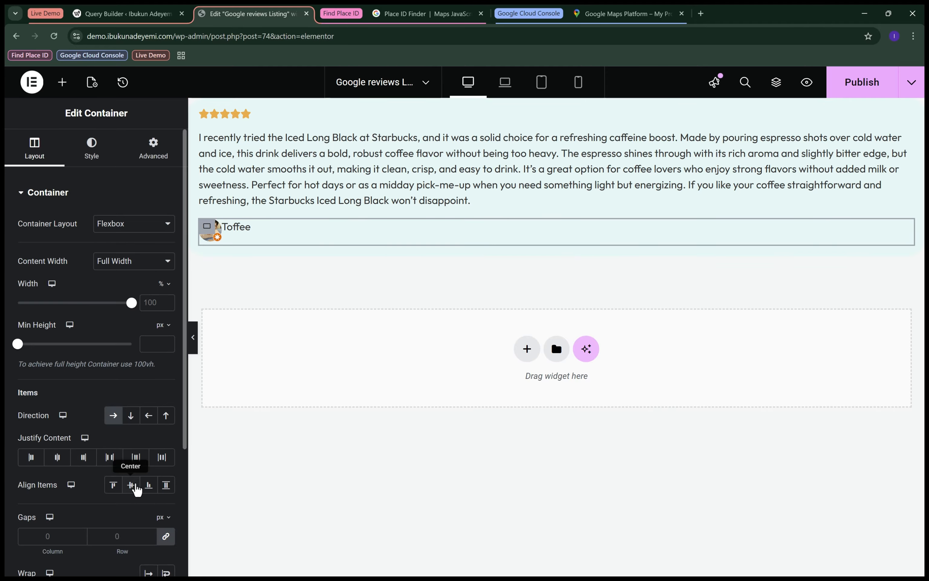
left_click(135, 488)
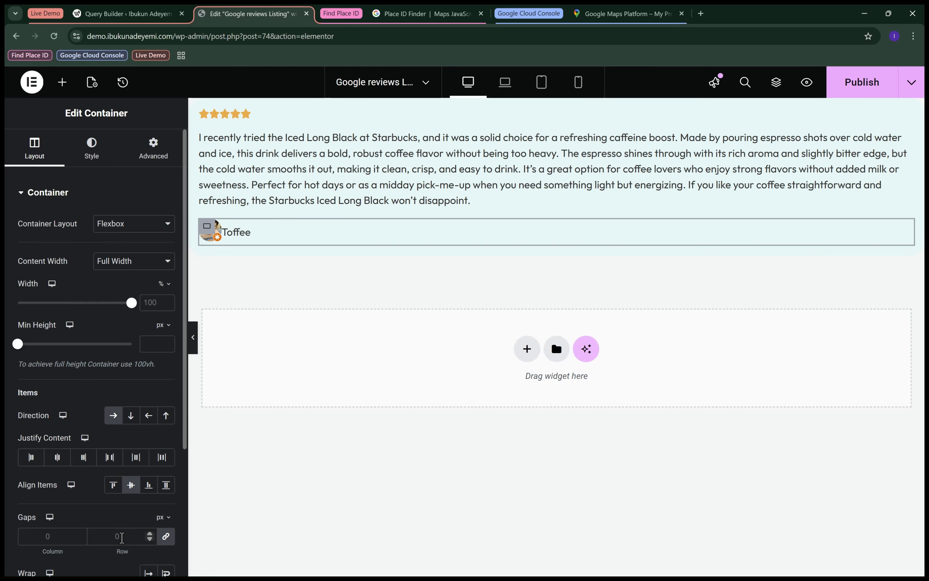
left_click(163, 516)
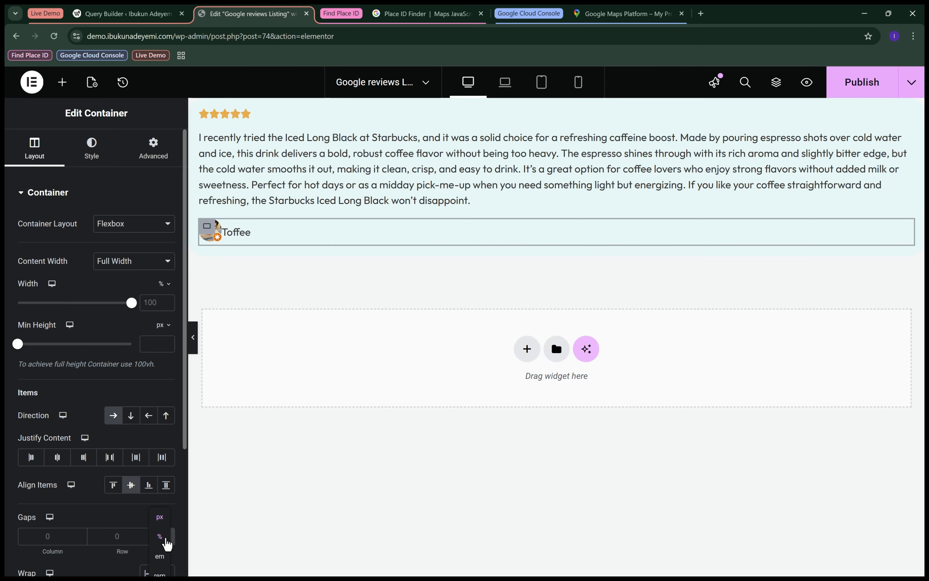
left_click(161, 573)
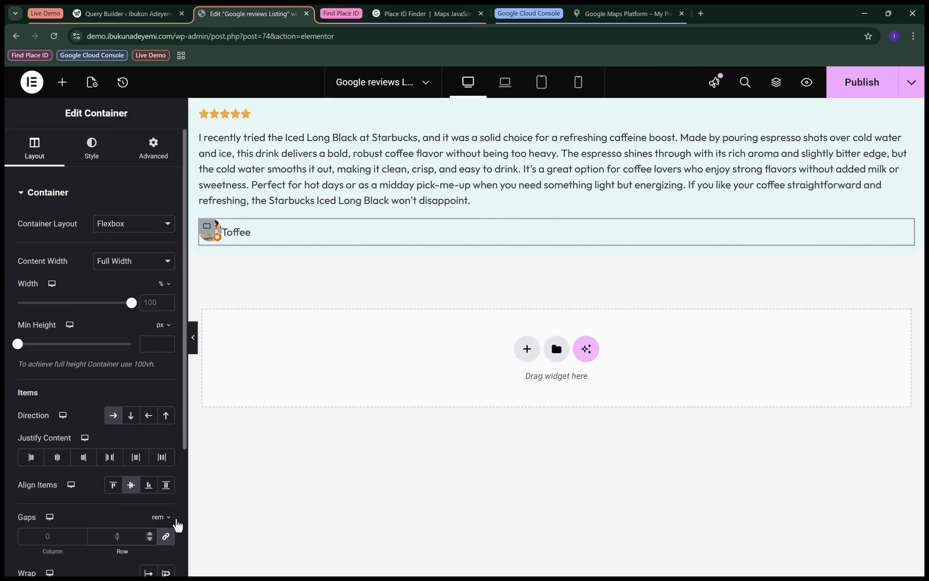
type("1")
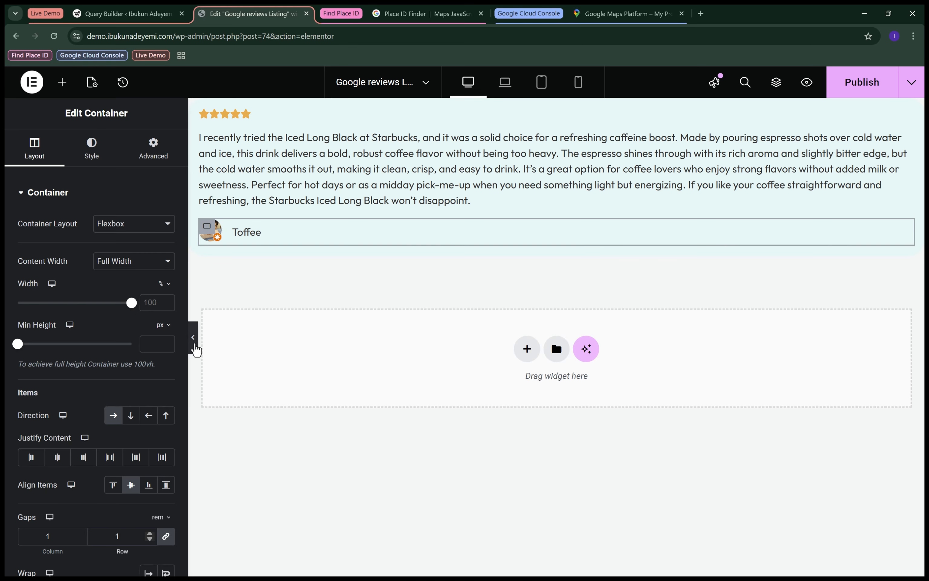
left_click(193, 338)
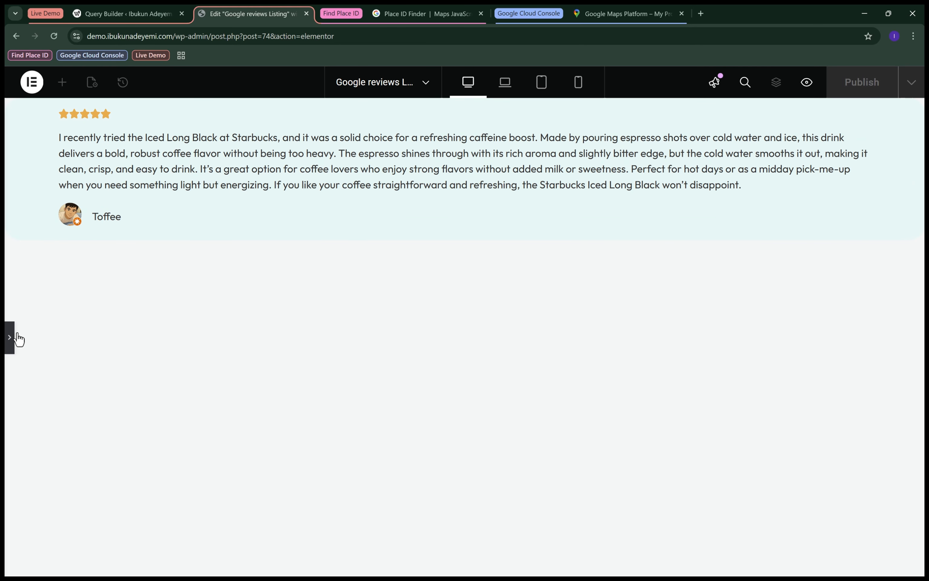
left_click(12, 339)
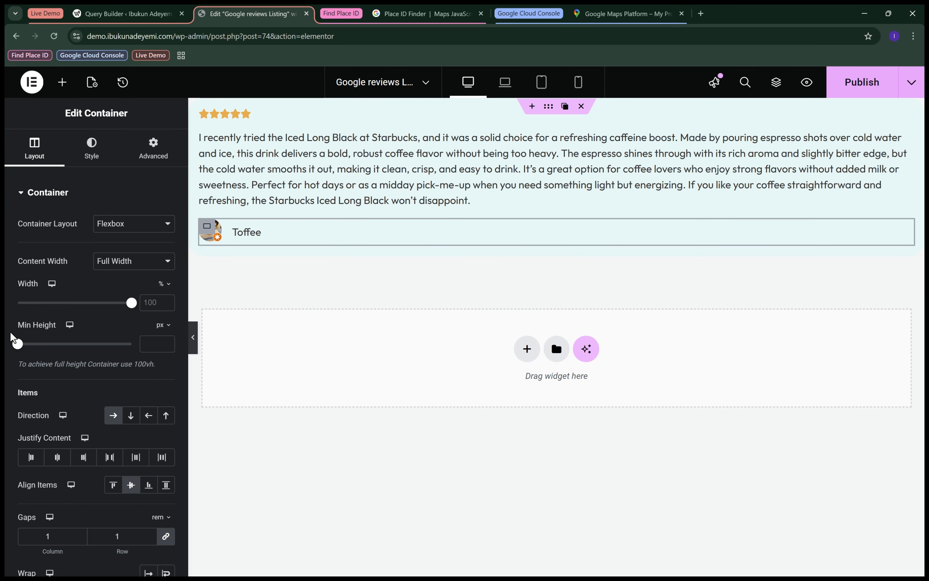
Apply the global Text font to the review text's typography.
left_click(284, 169)
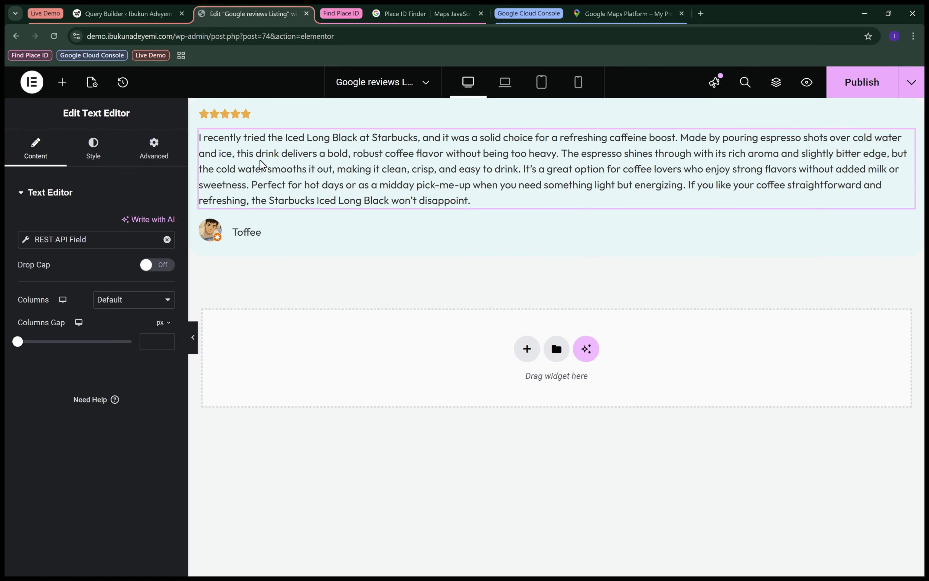
left_click(93, 151)
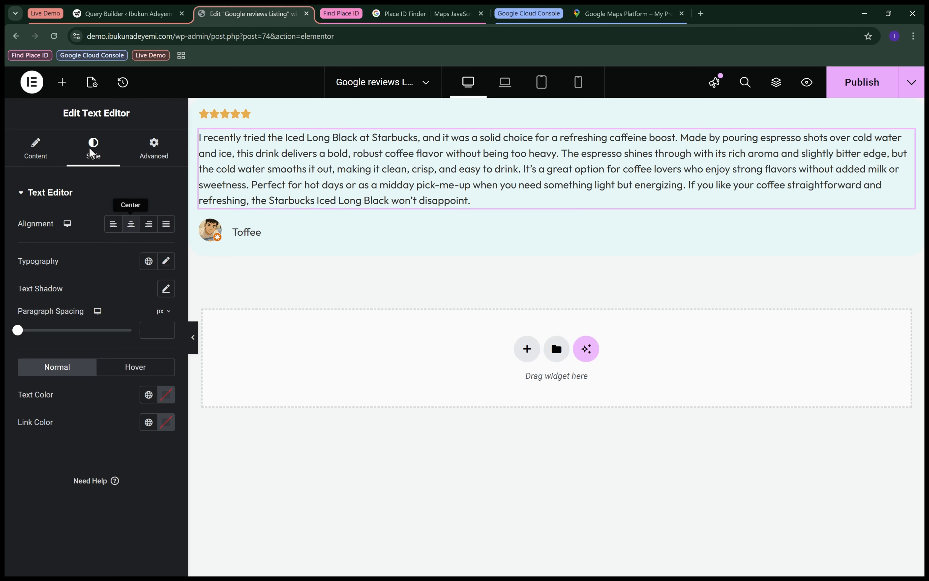
left_click(148, 261)
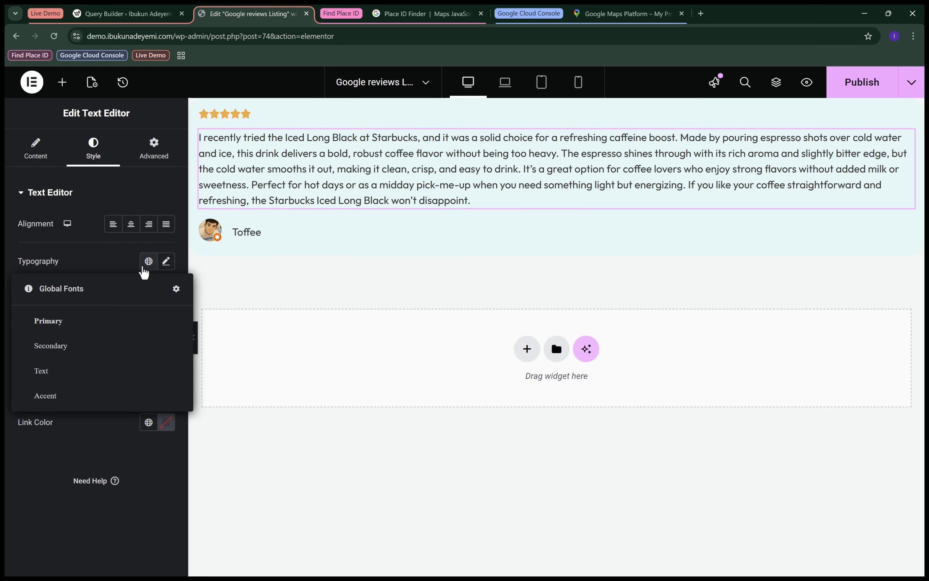
left_click(96, 373)
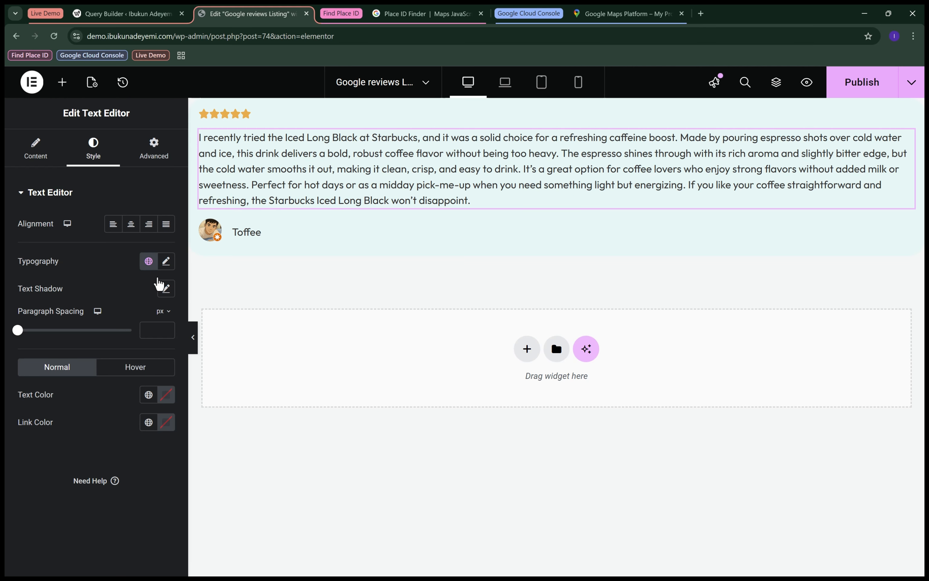
Set the review text's font size to 0.75 rem and publish the listing item.
left_click(166, 262)
left_click(151, 344)
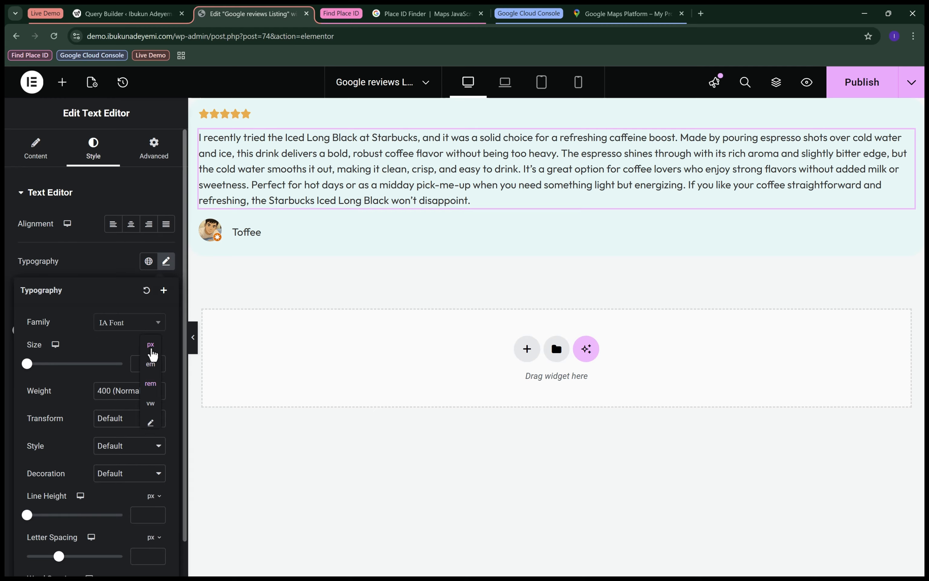
left_click(151, 384)
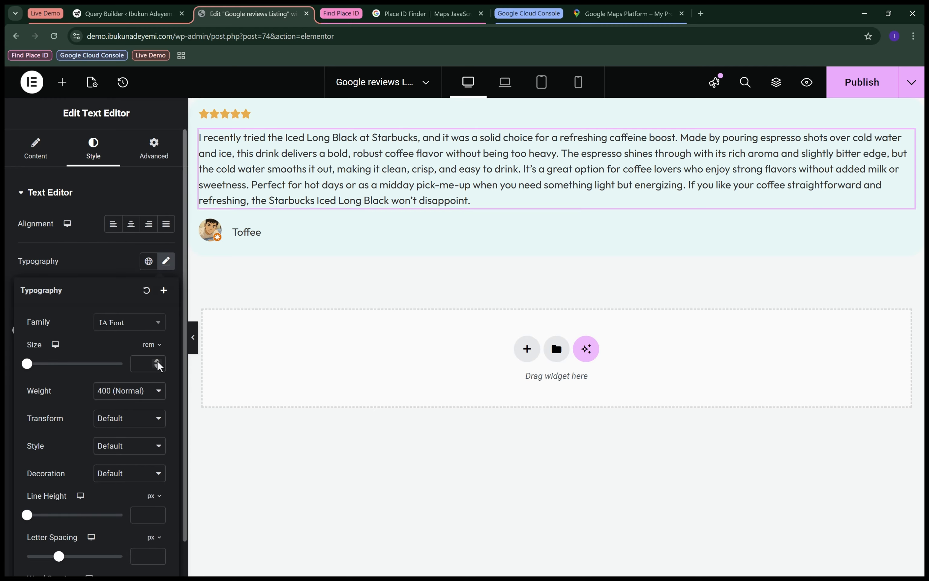
left_click(157, 361)
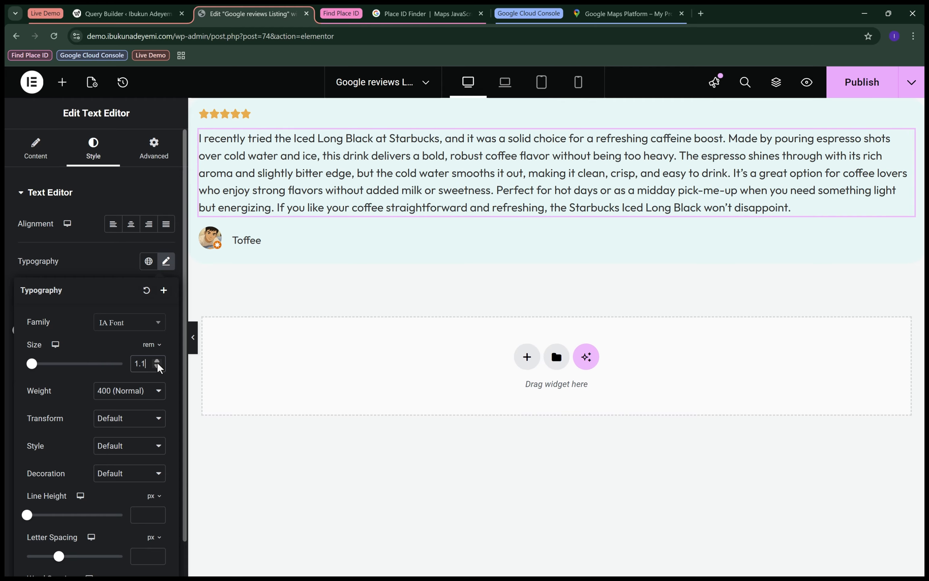
left_click(157, 367)
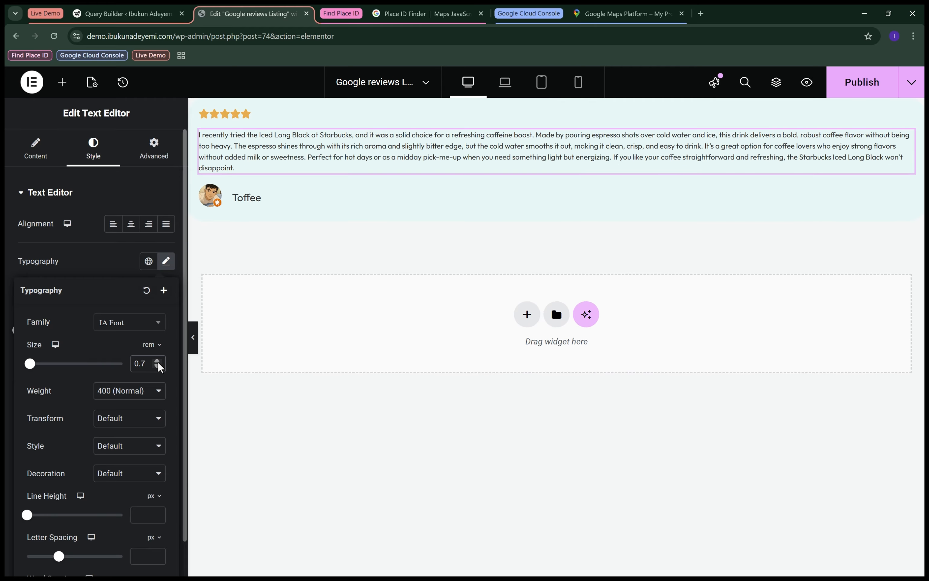
left_click(157, 362)
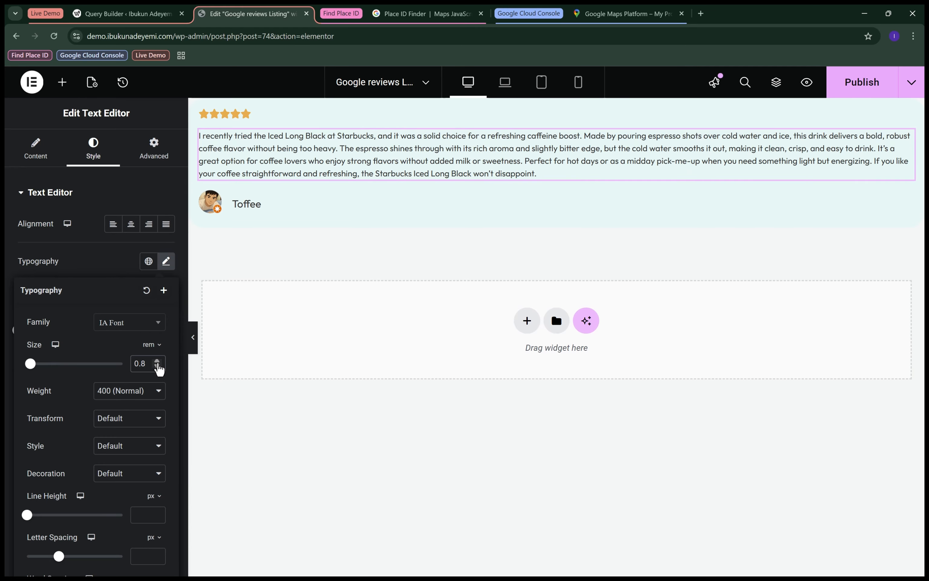
left_click(157, 366)
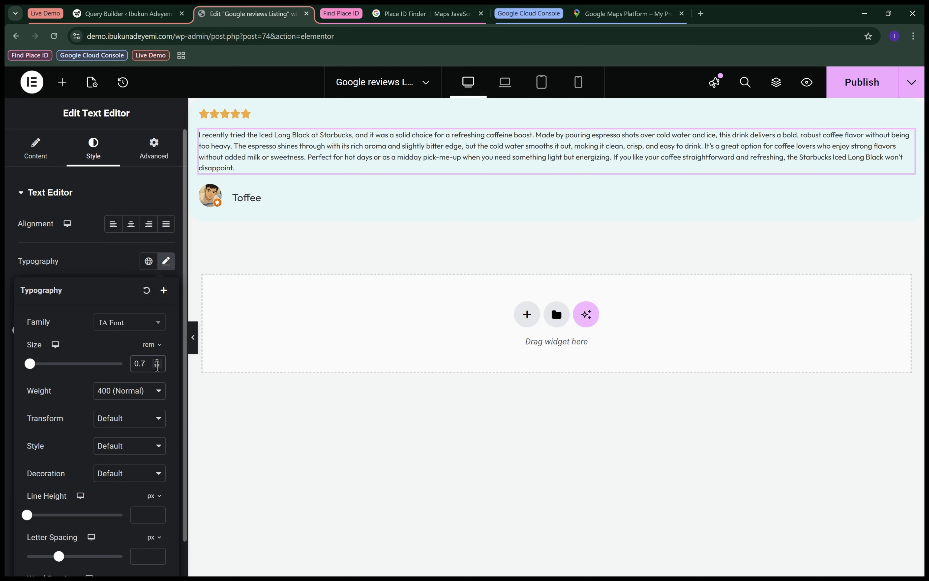
type("5")
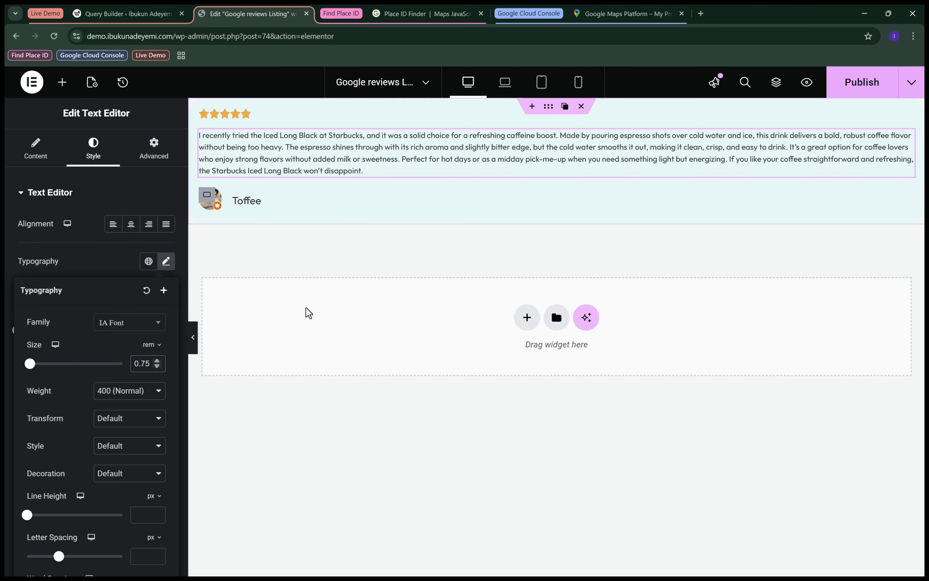
left_click(856, 100)
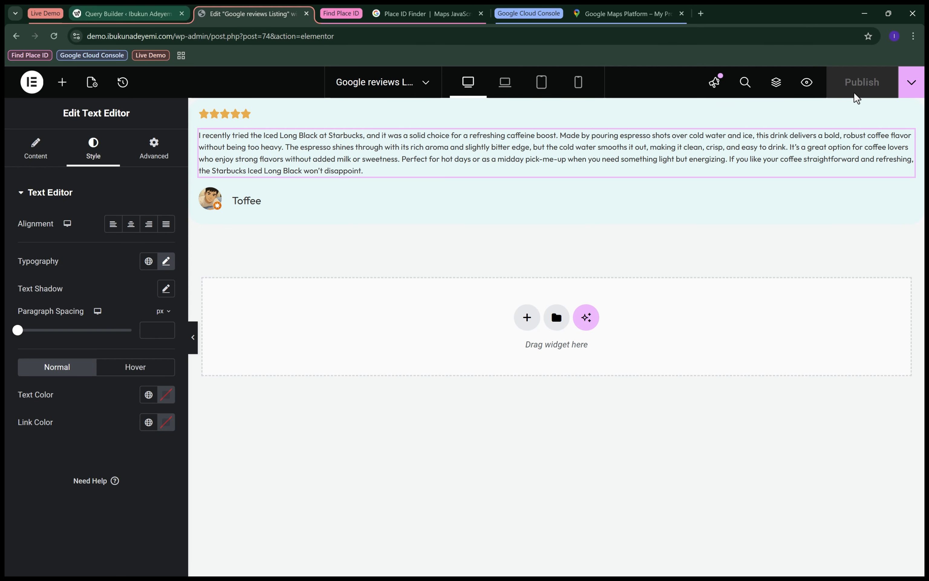
Go to the site's home page, open it for editing in Elementor, and bring the empty white container into view.
left_click_drag(174, 40, 467, 25)
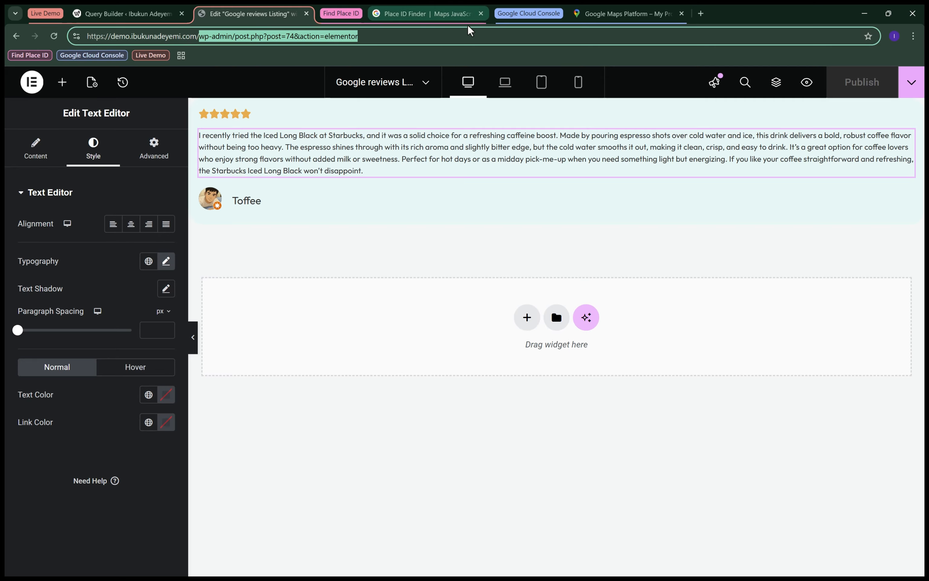
key("BackSpace")
key("Return")
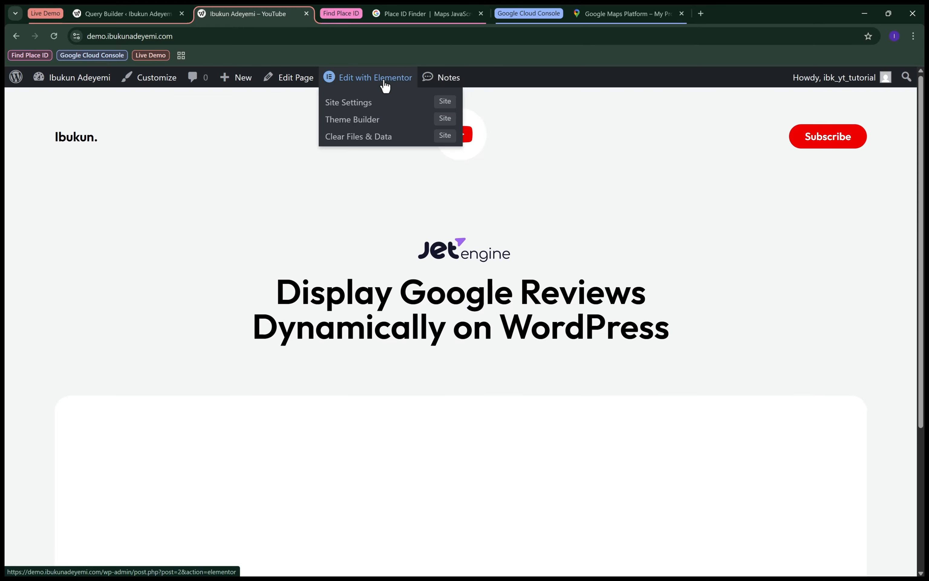
left_click(384, 86)
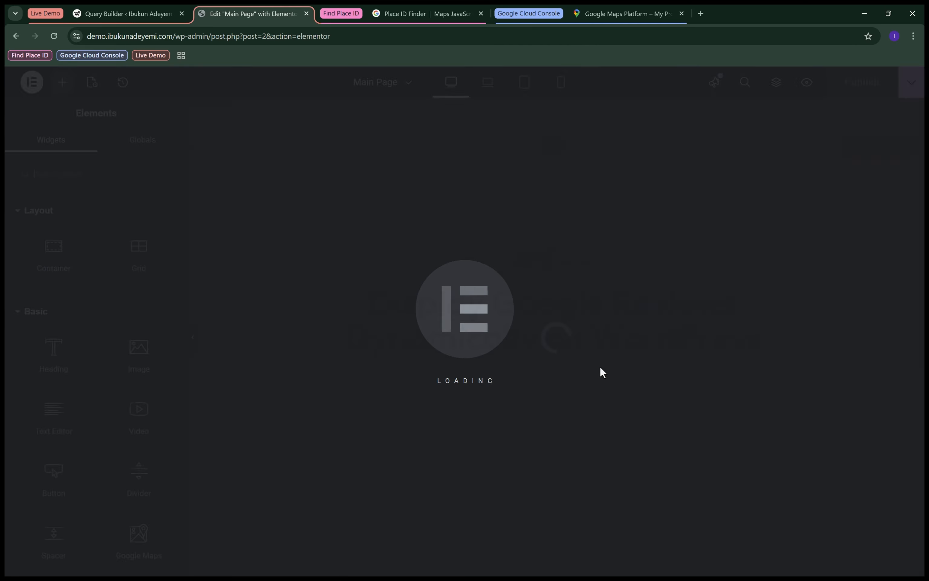
scroll(560, 306, "down", 1)
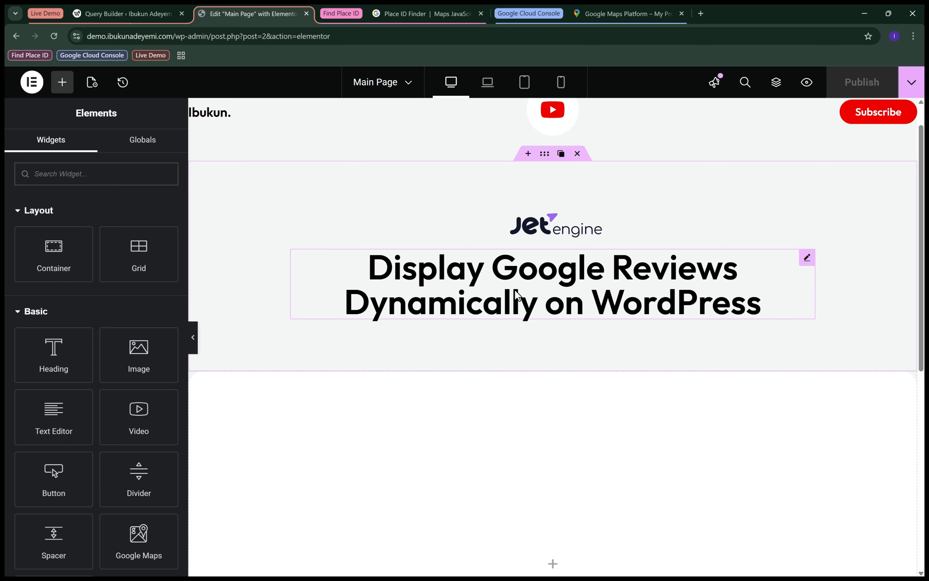
scroll(560, 306, "down", 1)
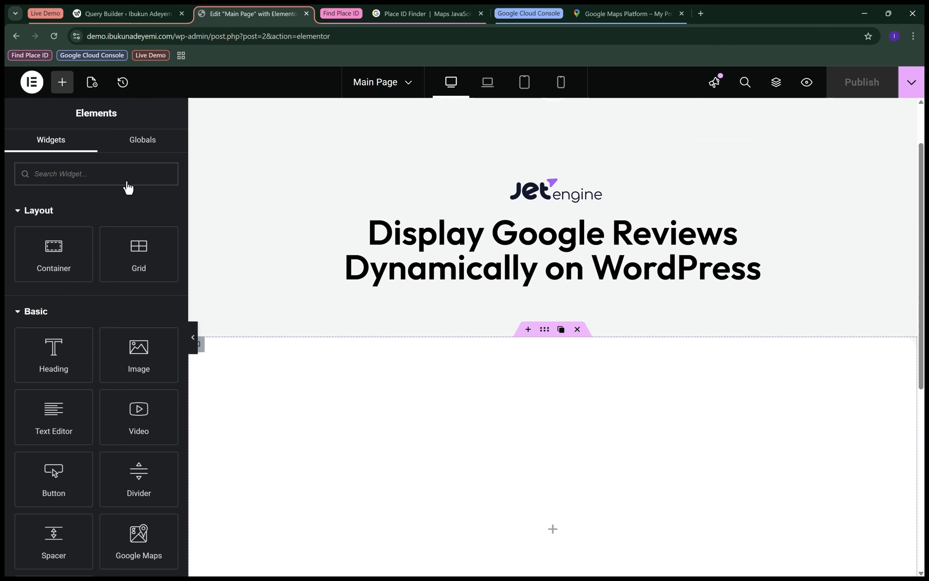
Add a Listing Grid widget to the empty white container and assign the Google review listing item to it.
left_click(145, 180)
type("listing")
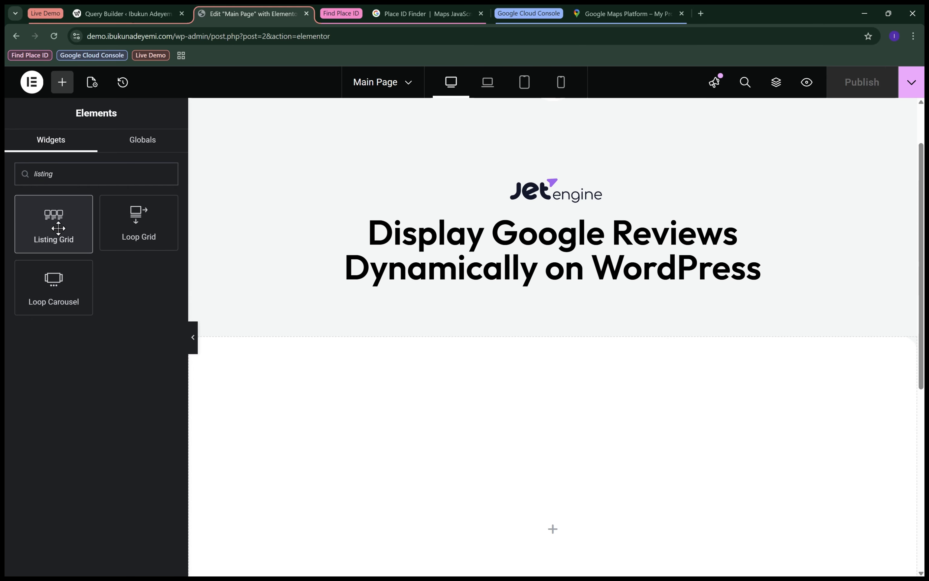
left_click_drag(58, 228, 565, 460)
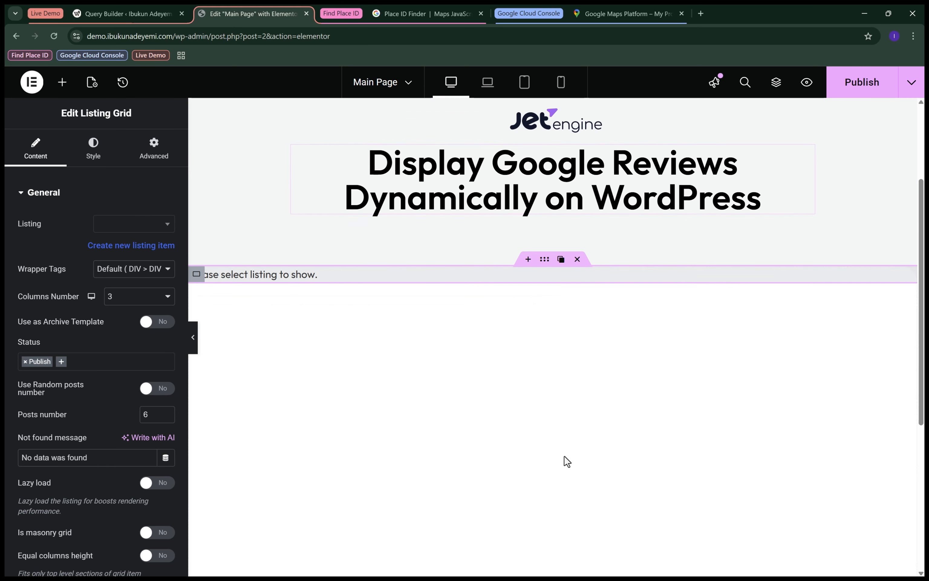
left_click(138, 232)
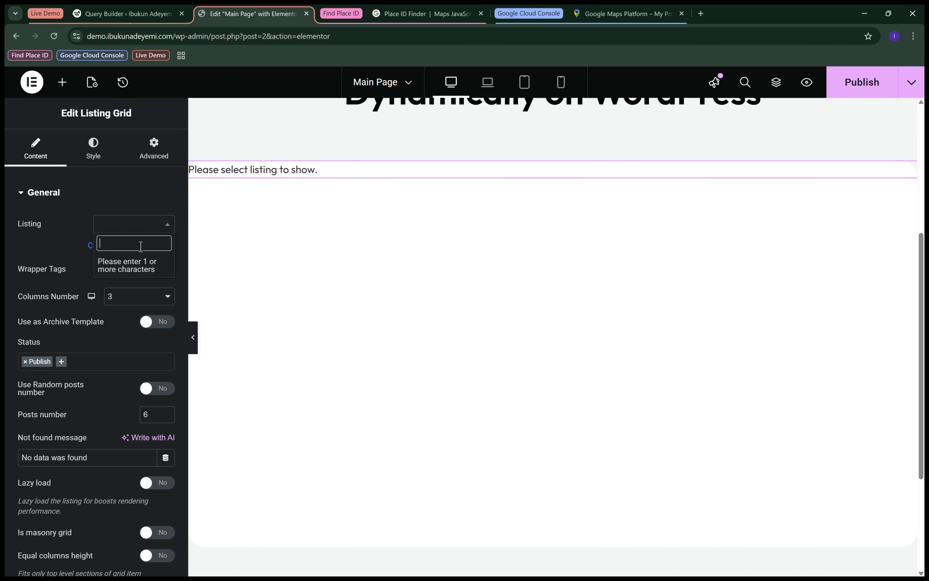
type("review")
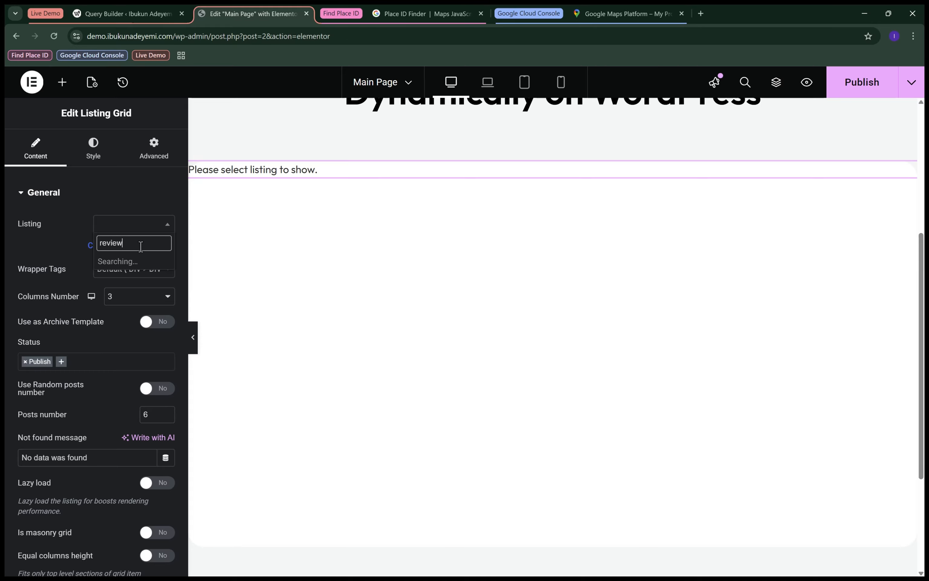
left_click(144, 263)
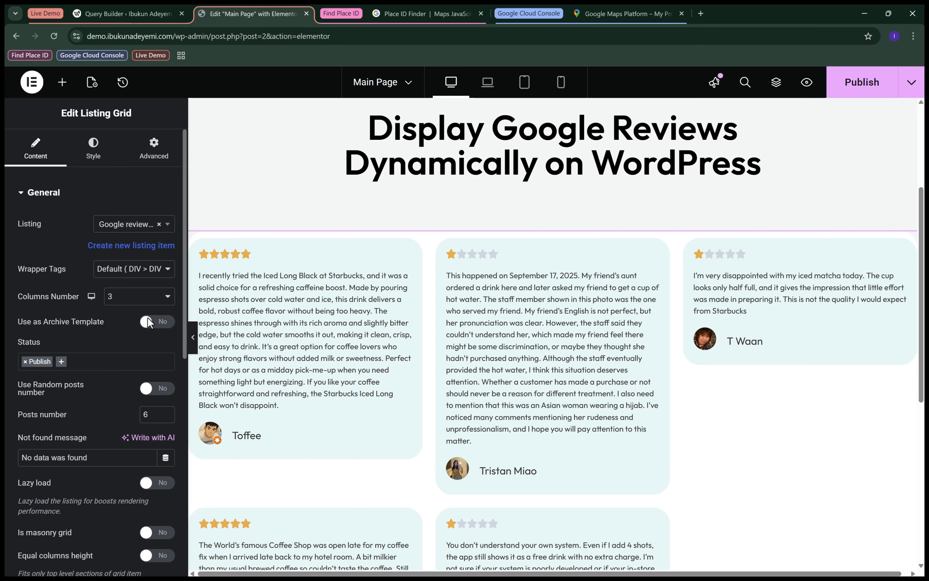
Set the listing grid to 2 columns and enable equal columns height.
left_click(131, 303)
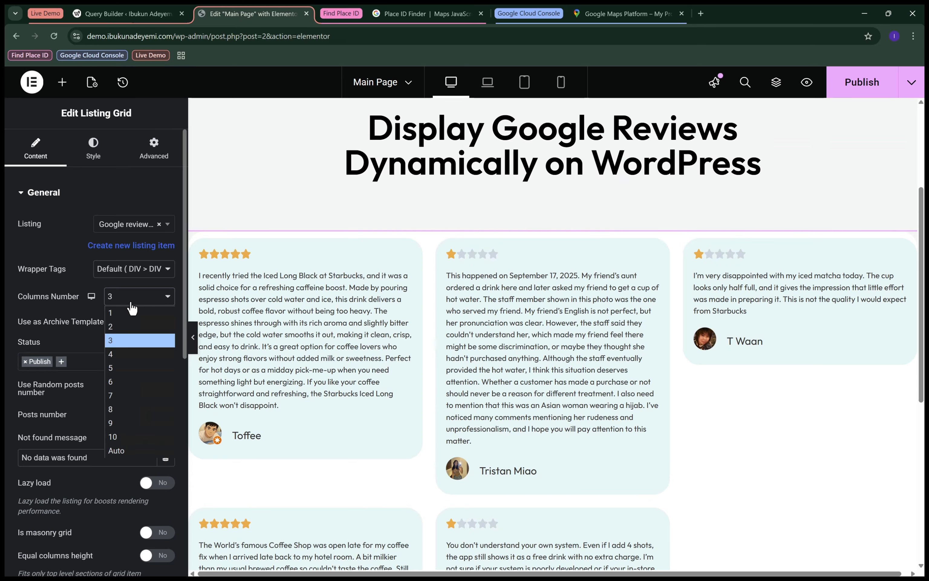
left_click(130, 331)
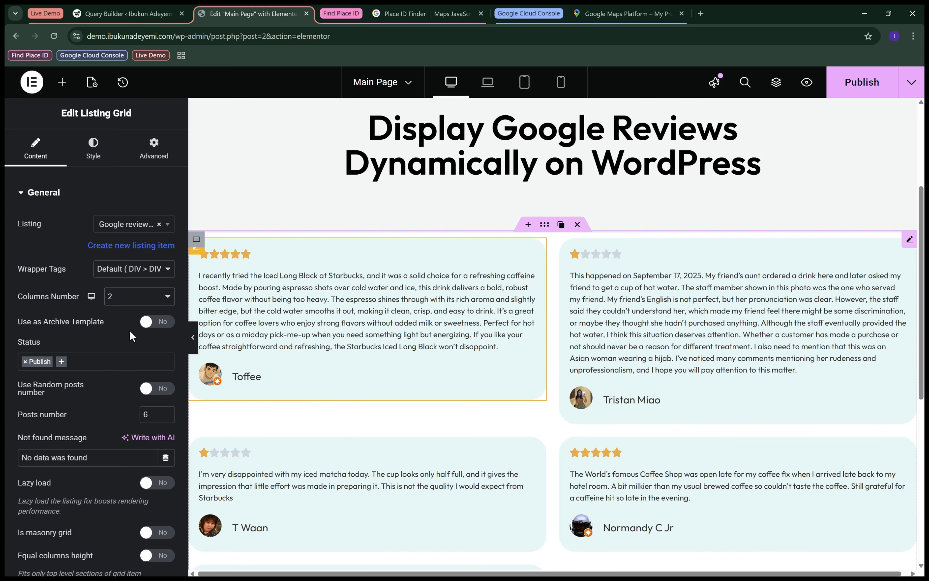
scroll(130, 331, "down", 2)
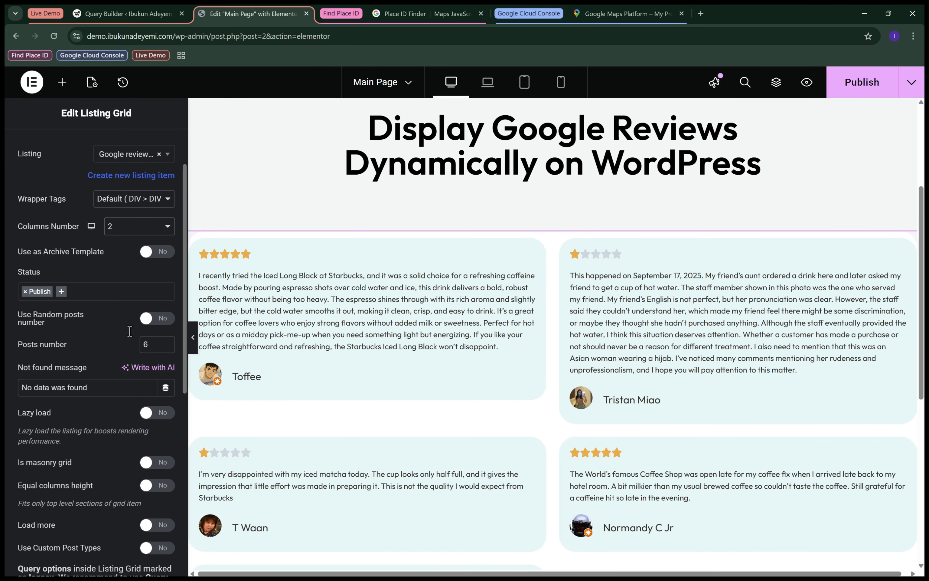
left_click(154, 485)
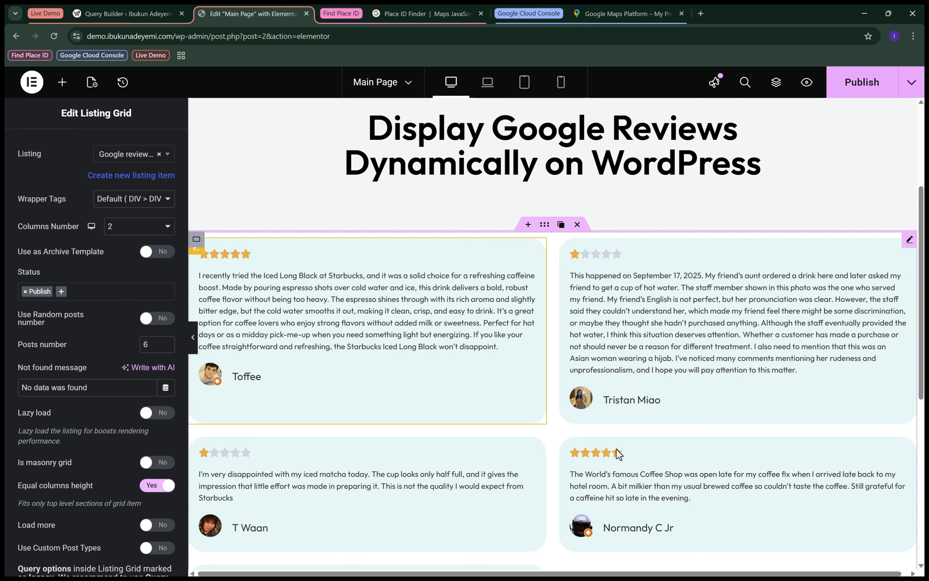
scroll(618, 453, "down", 3)
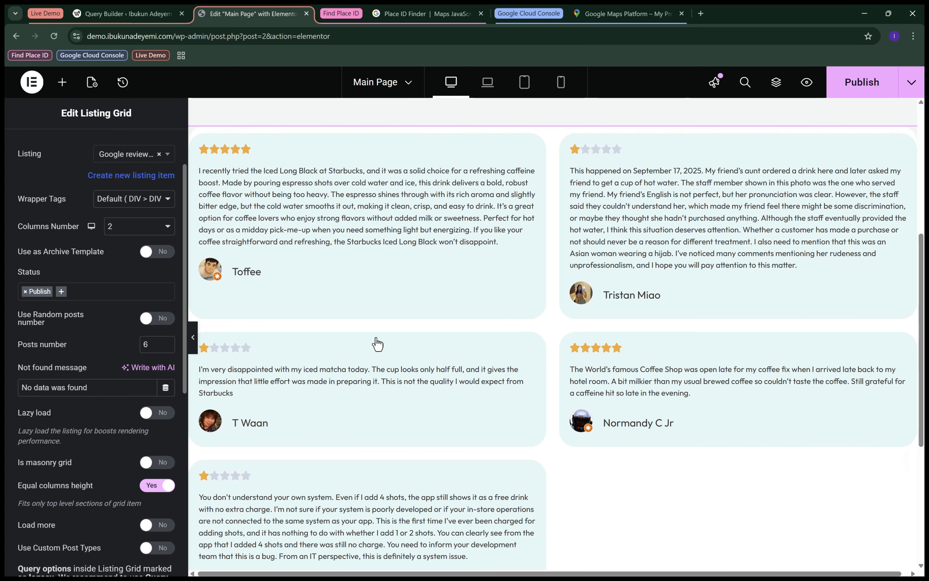
Set the listing grid to 1 column and give the widget a custom width of 51%.
left_click(138, 230)
left_click(131, 246)
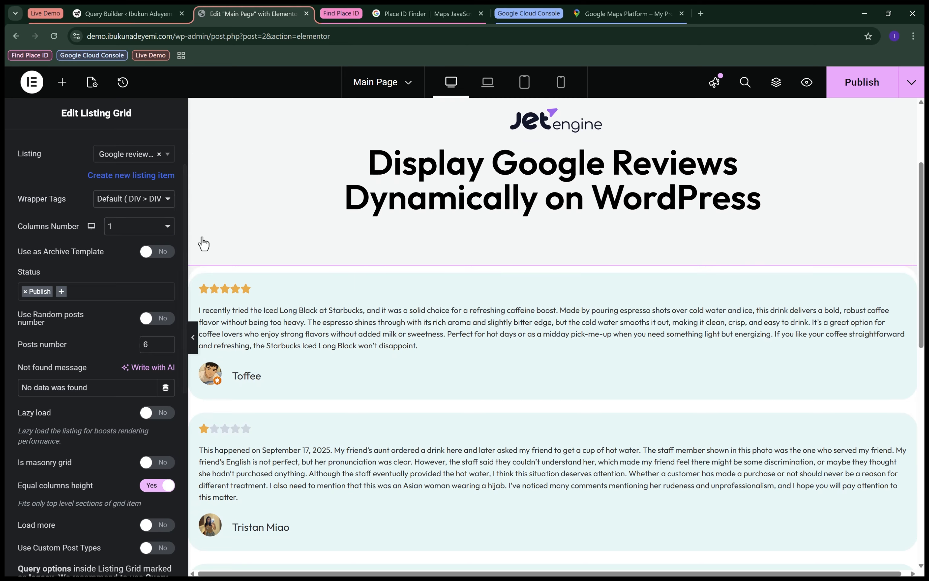
scroll(161, 155, "up", 2)
left_click(160, 155)
left_click(133, 325)
left_click(137, 370)
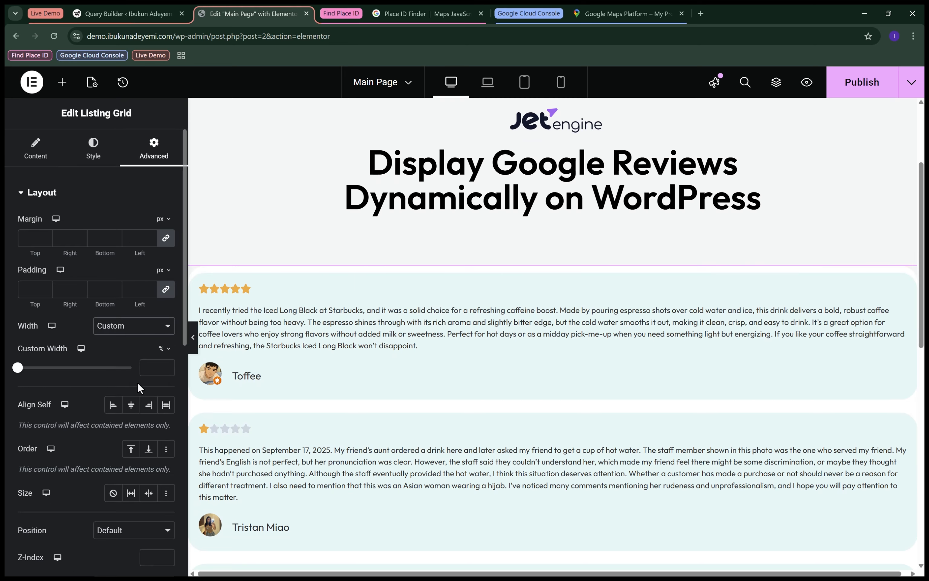
left_click_drag(19, 371, 75, 369)
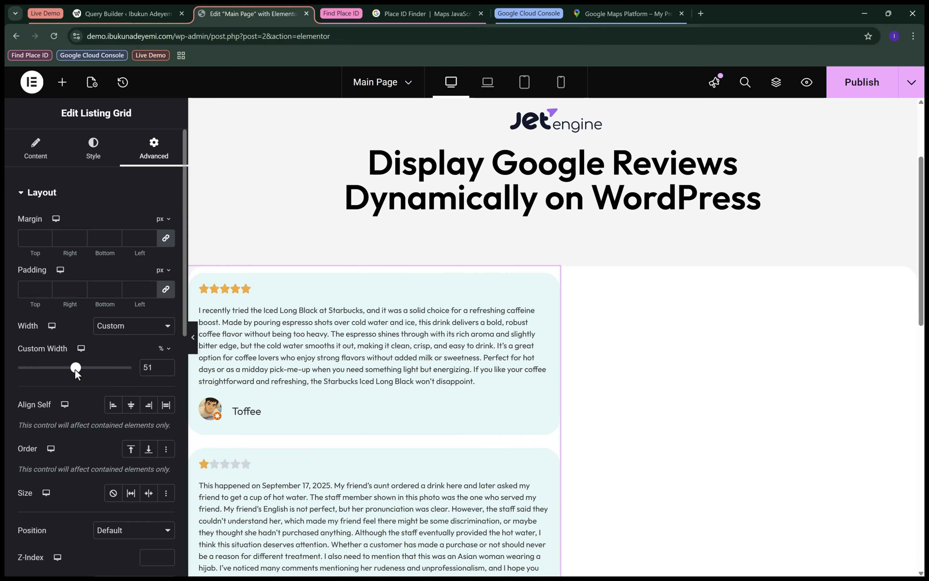
Center-align the items of the outer white container that holds the listing grid.
left_click(196, 274)
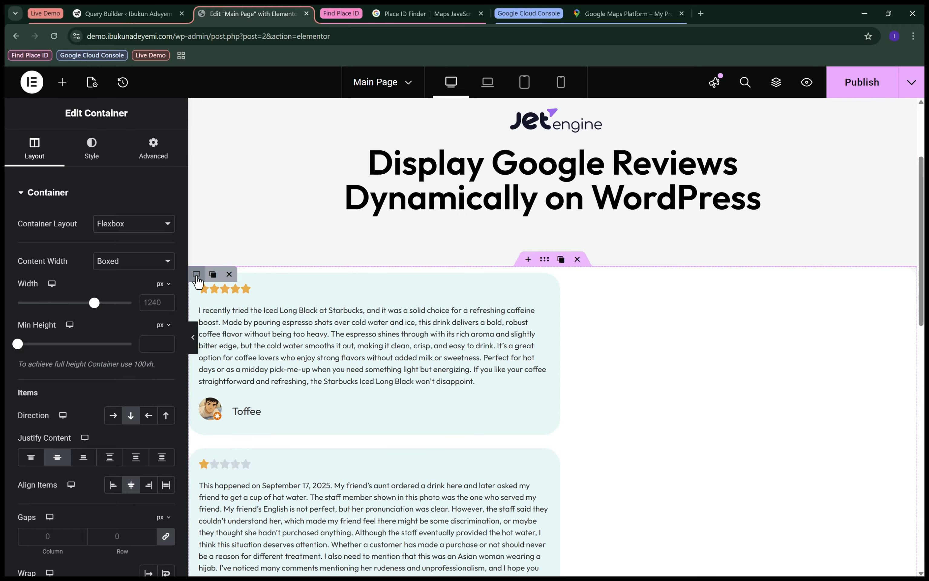
left_click(196, 274)
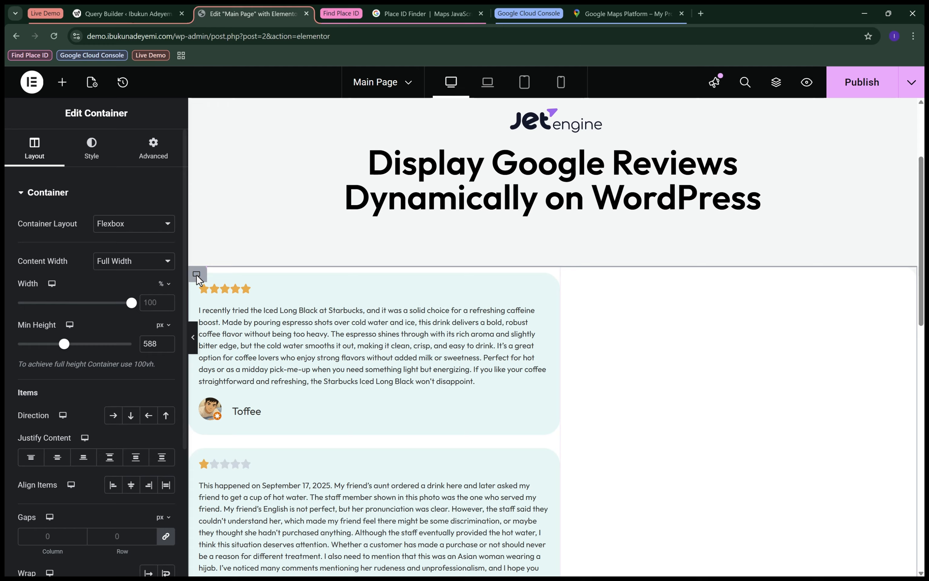
left_click(131, 484)
Set the white container's padding to 3 rem above and below and 0 at the sides, then publish the page.
left_click(153, 148)
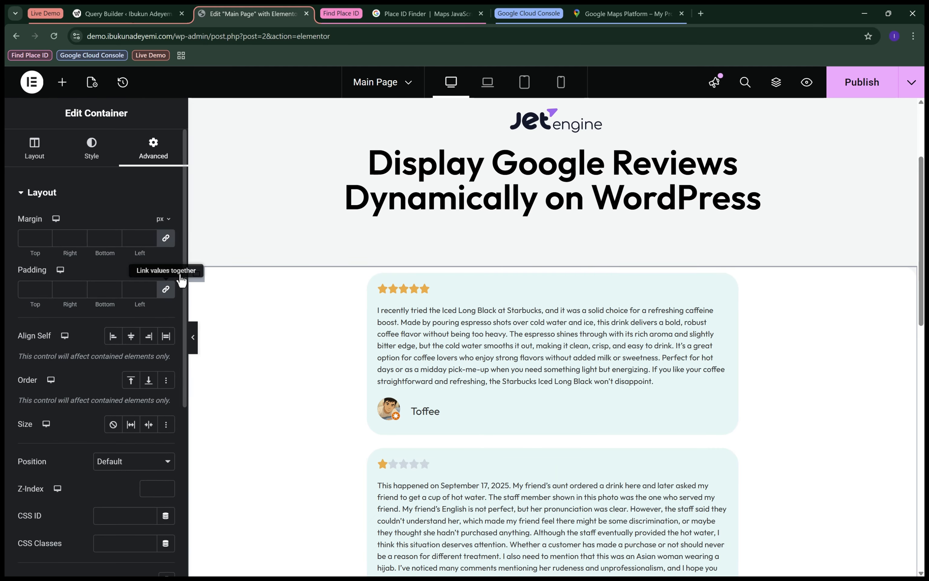
left_click(163, 270)
left_click(160, 329)
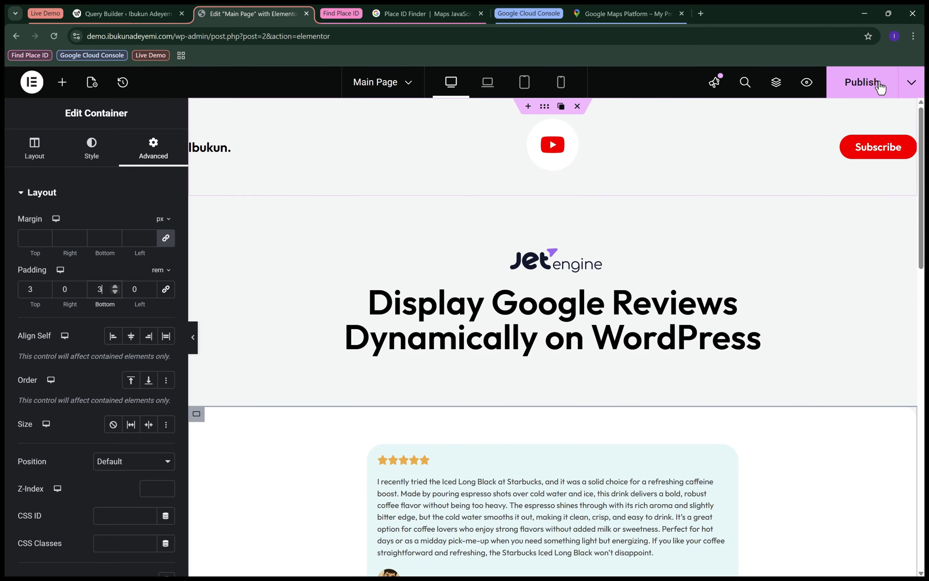
left_click(879, 85)
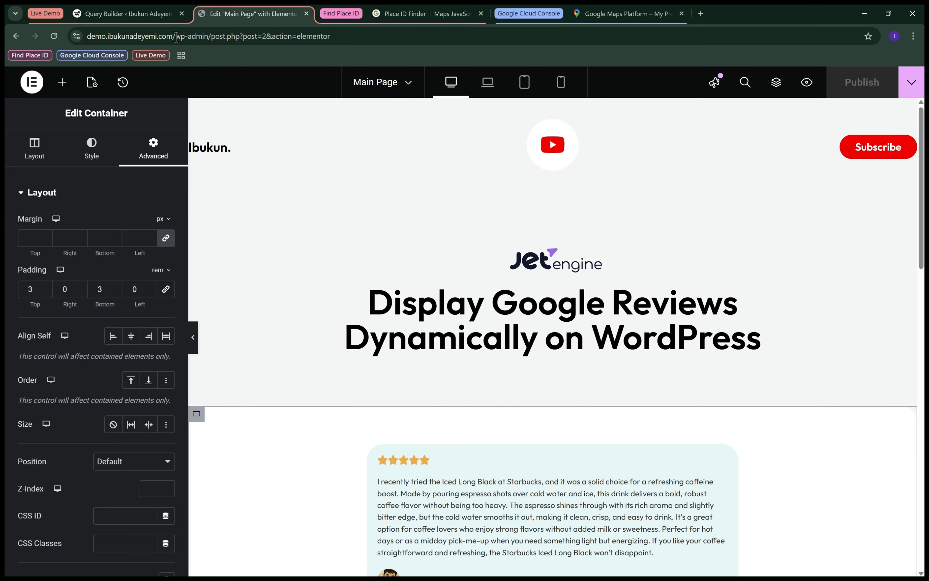
Go to the live home page and look through the review cards in the white container.
left_click_drag(175, 36, 738, 35)
key("BackSpace")
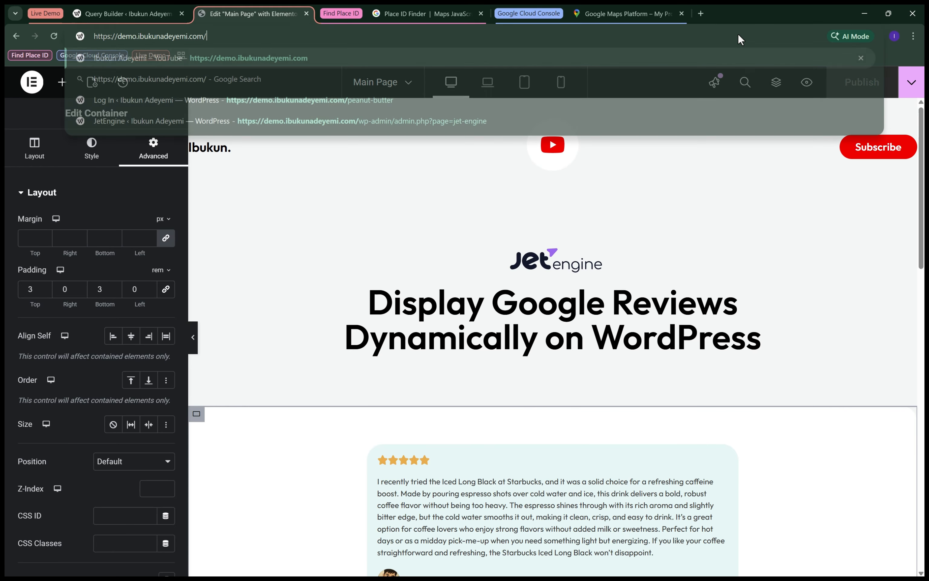
key("Return")
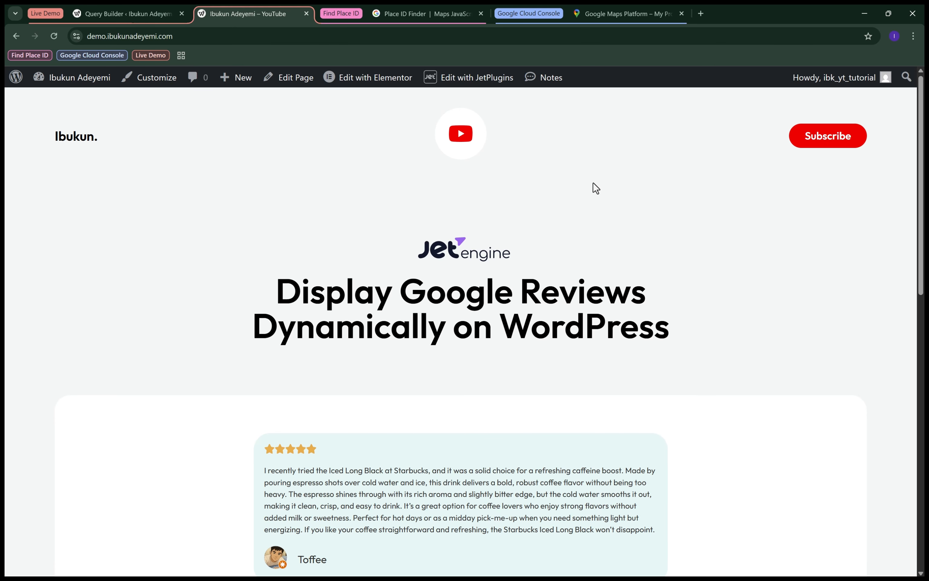
scroll(439, 342, "down", 5)
scroll(439, 345, "down", 9)
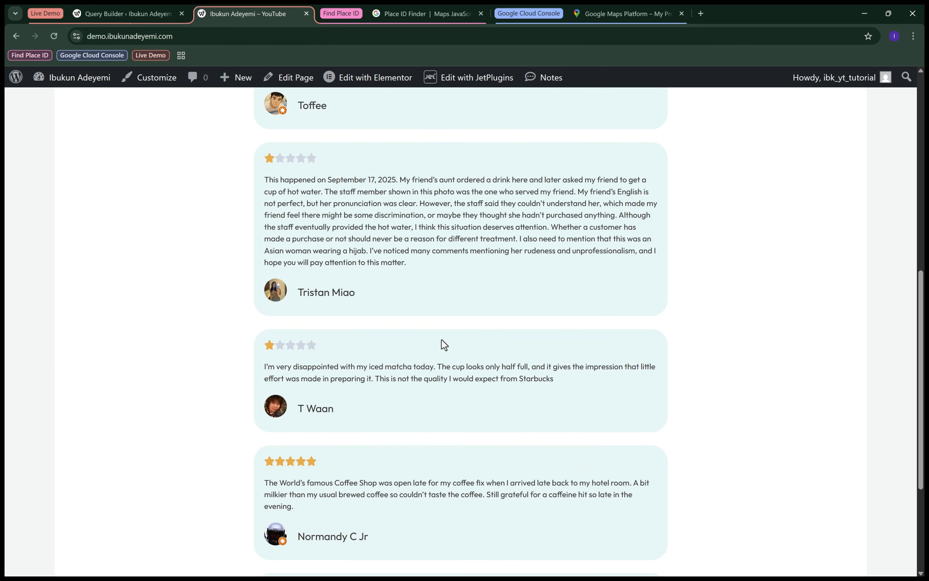